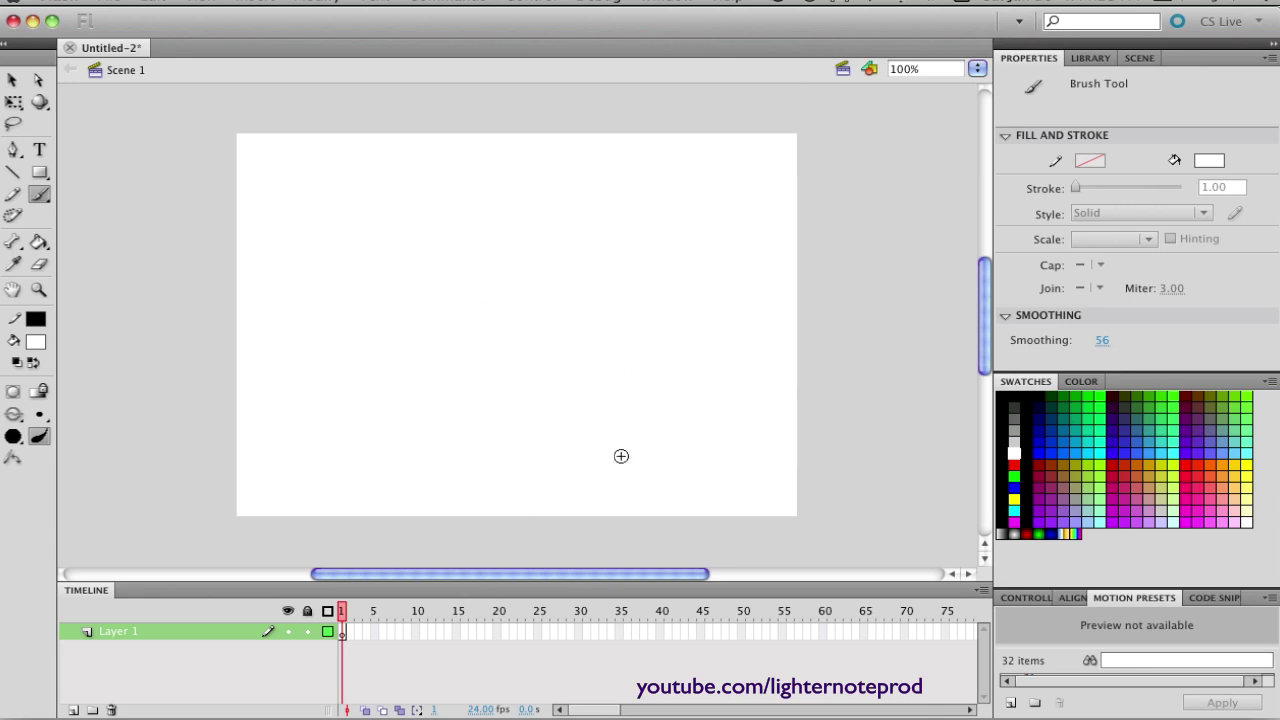
Step: Dock the Swatches panel as a tab in the Align and Motion Presets panel group
key("v")
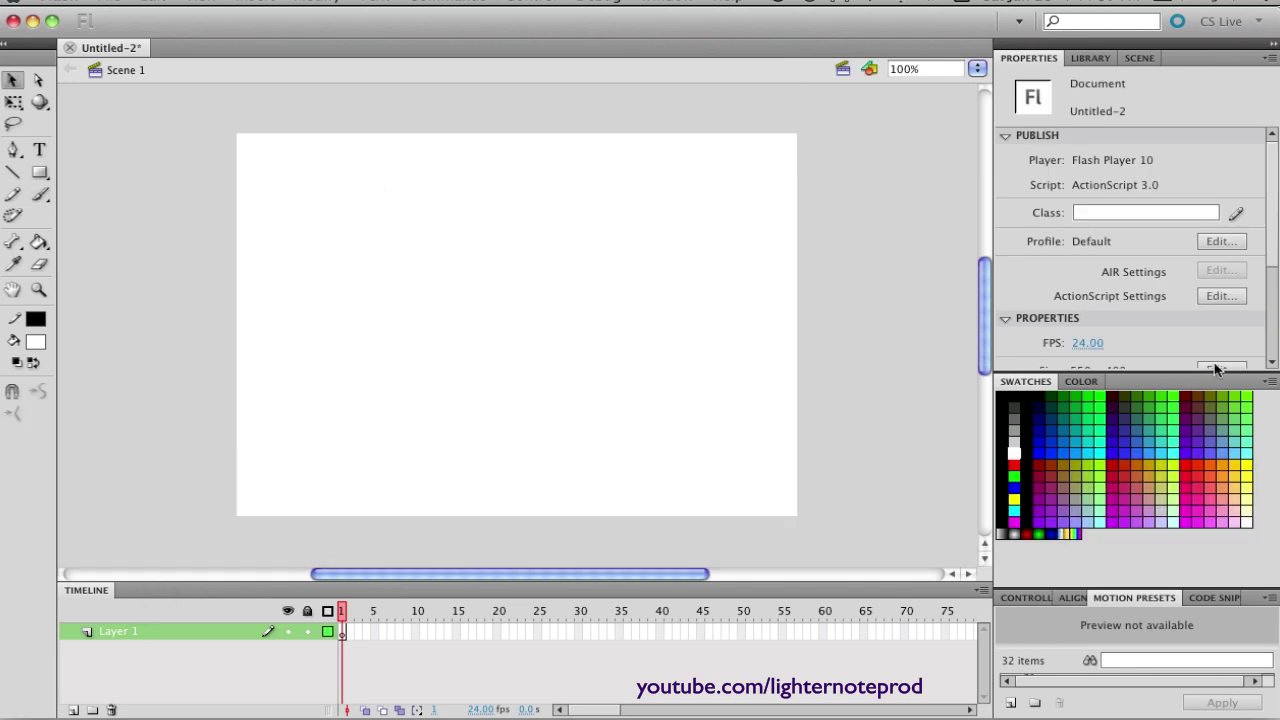
double_click(1172, 384)
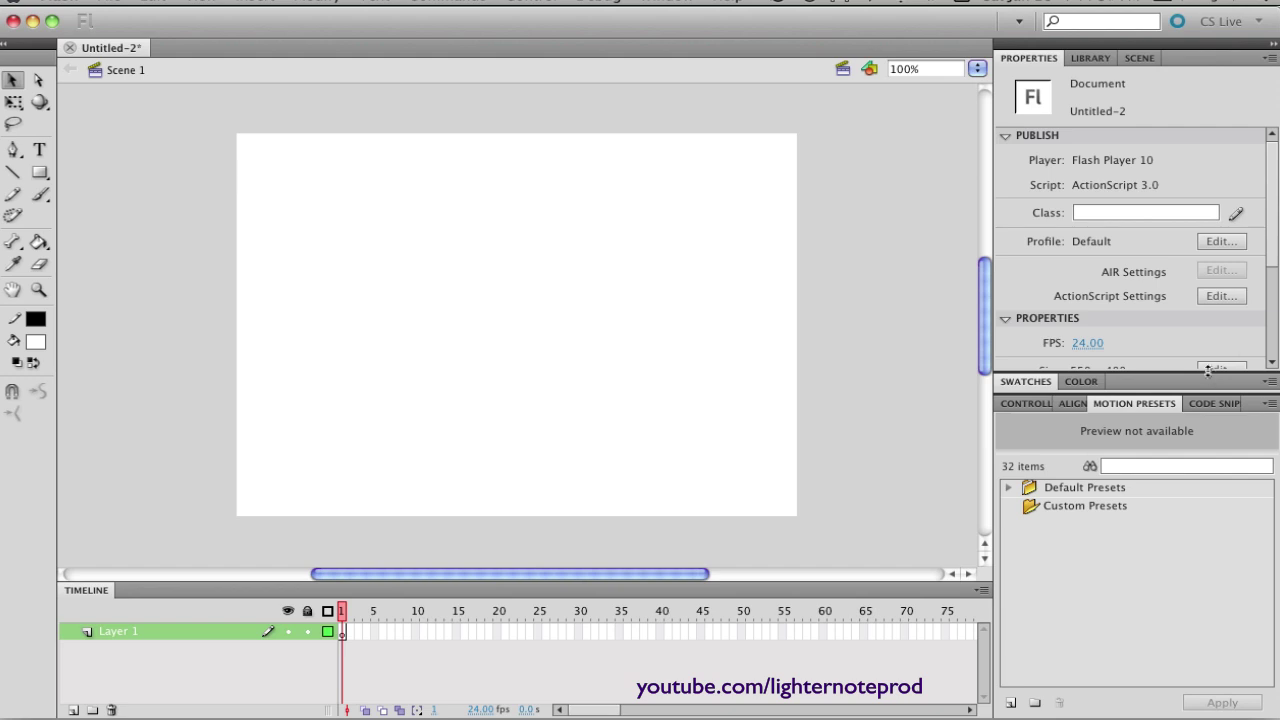
left_click_drag(1208, 378, 1070, 418)
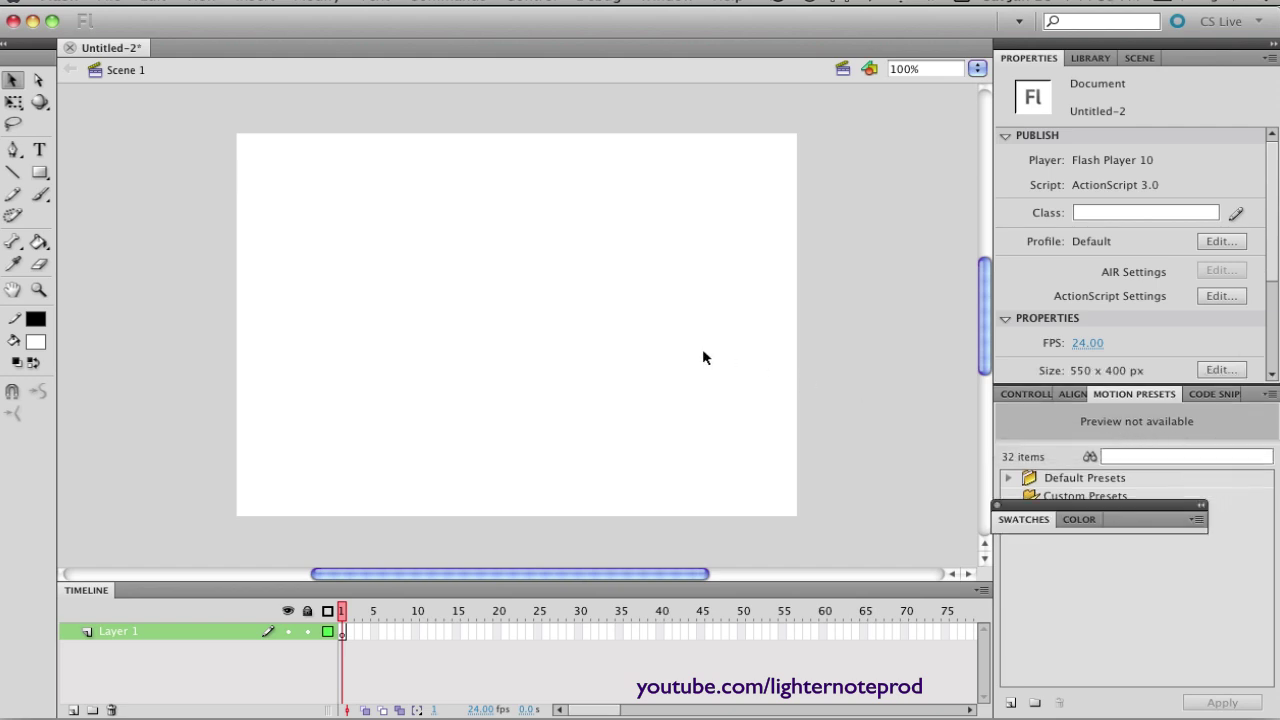
left_click_drag(1154, 504, 1167, 396)
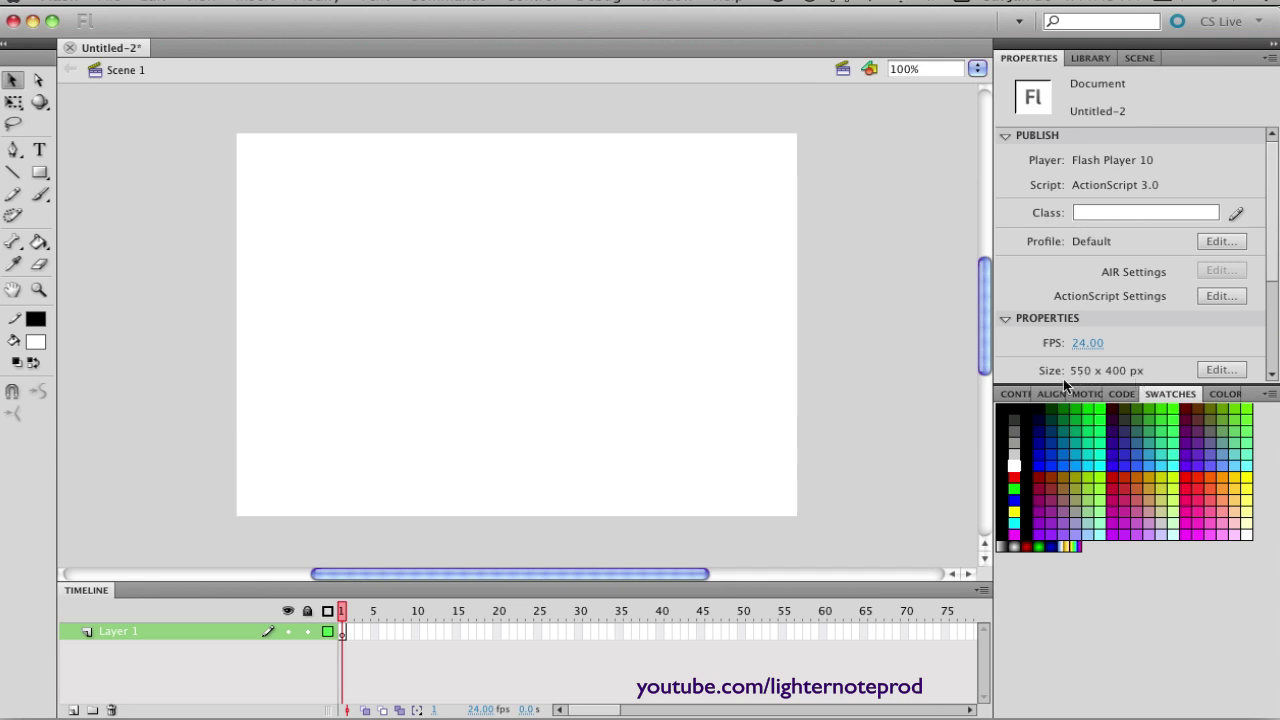
Step: Zoom the stage out to 25% and draw a large rectangle surrounding the whole stage
left_click(977, 68)
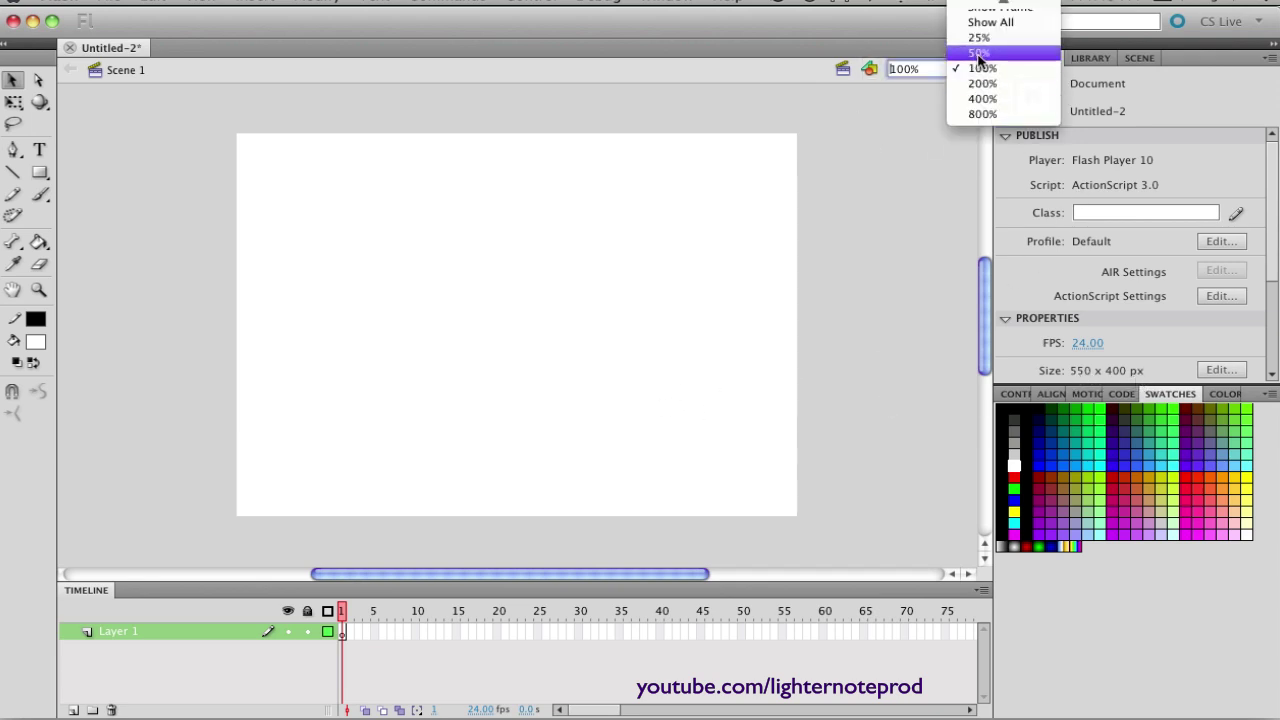
left_click(980, 53)
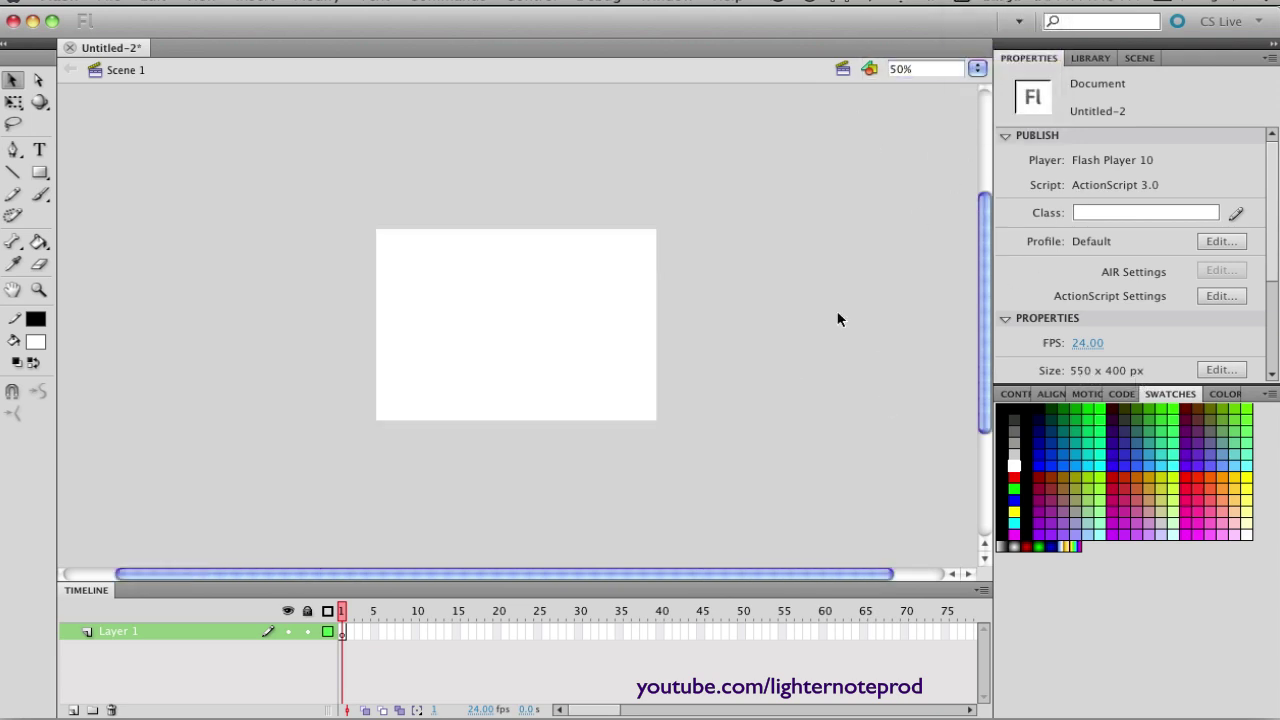
left_click(977, 68)
left_click(980, 50)
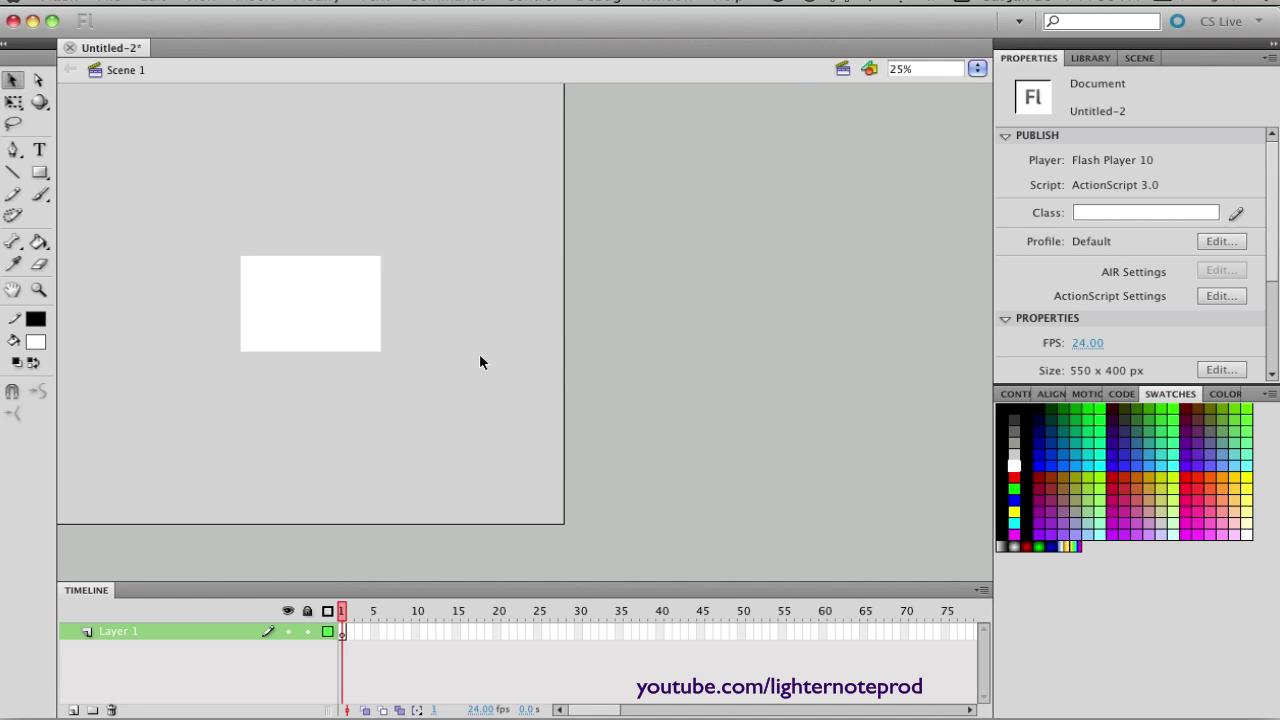
key("r")
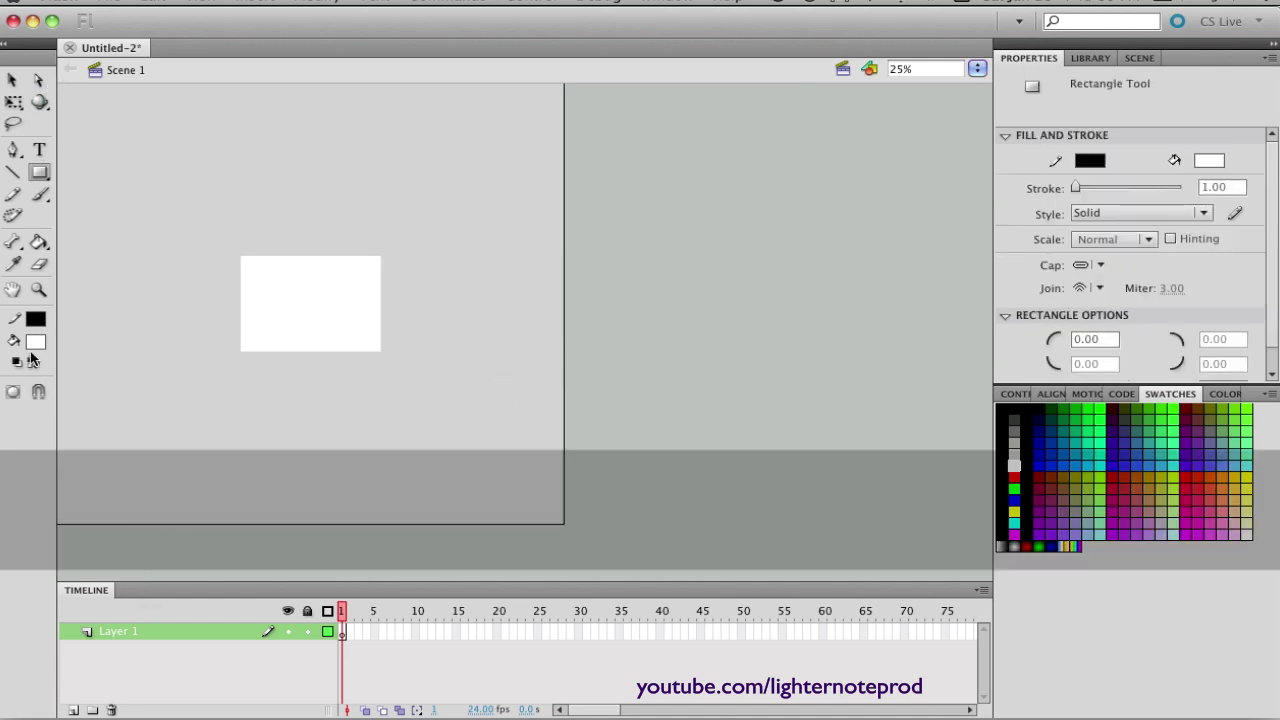
left_click_drag(60, 87, 563, 518)
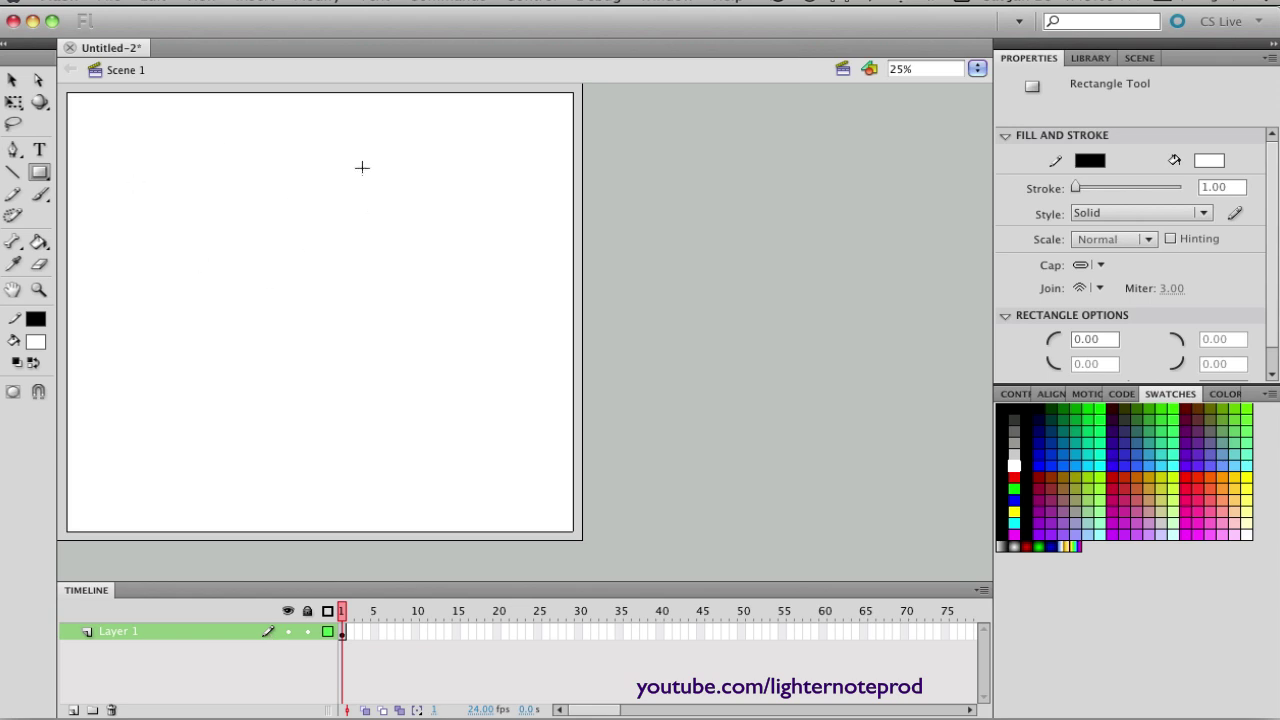
Step: Lock Layer 1, add a new layer above it, and set the zoom back to 100%
left_click(306, 632)
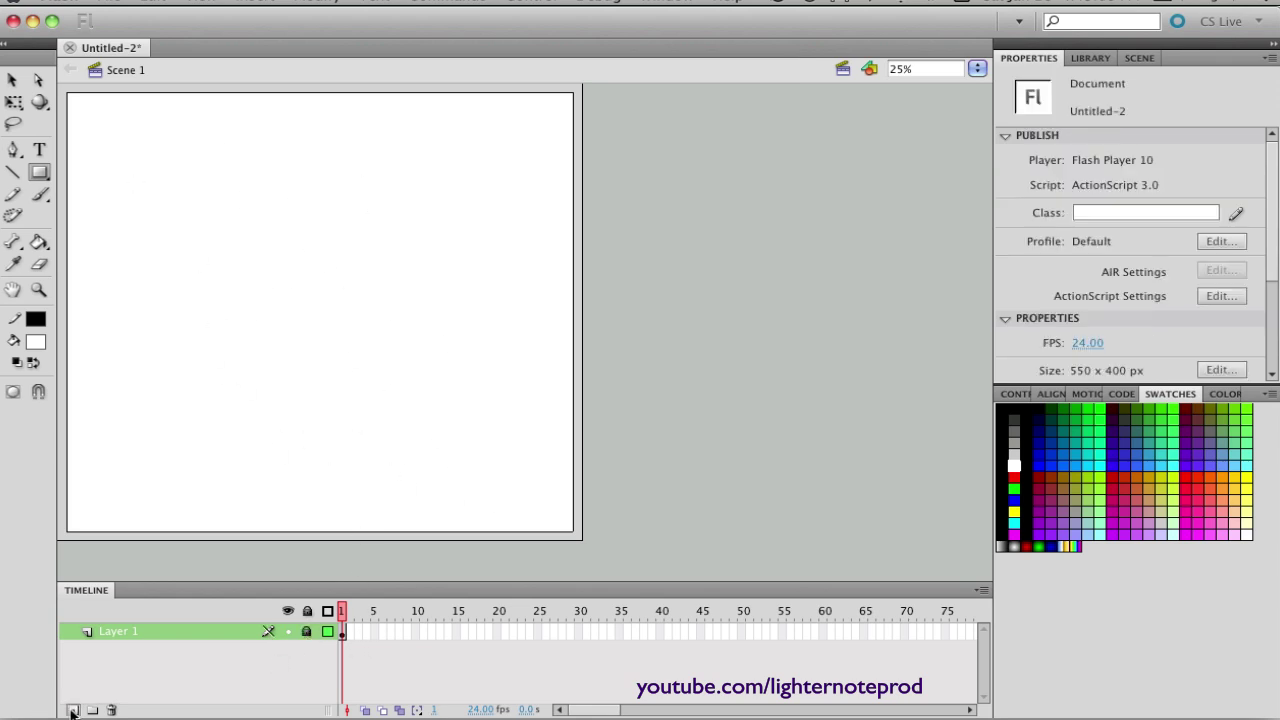
left_click(73, 710)
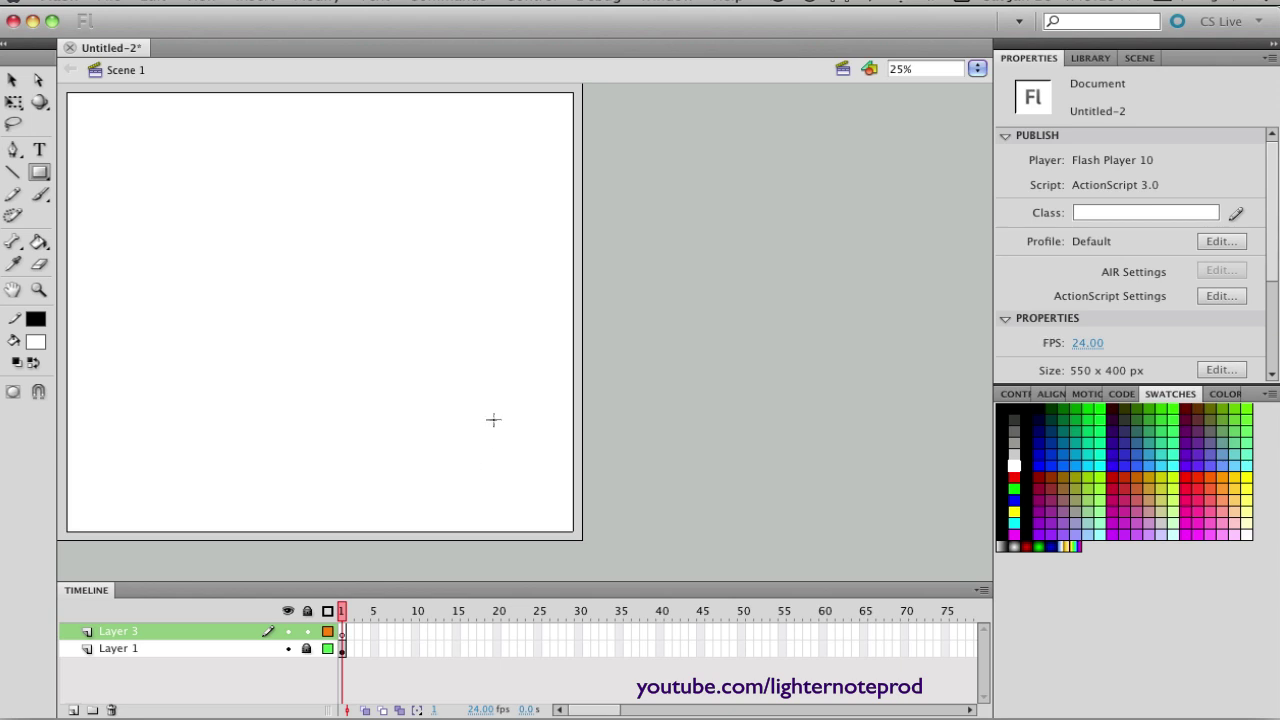
left_click(977, 68)
left_click(980, 103)
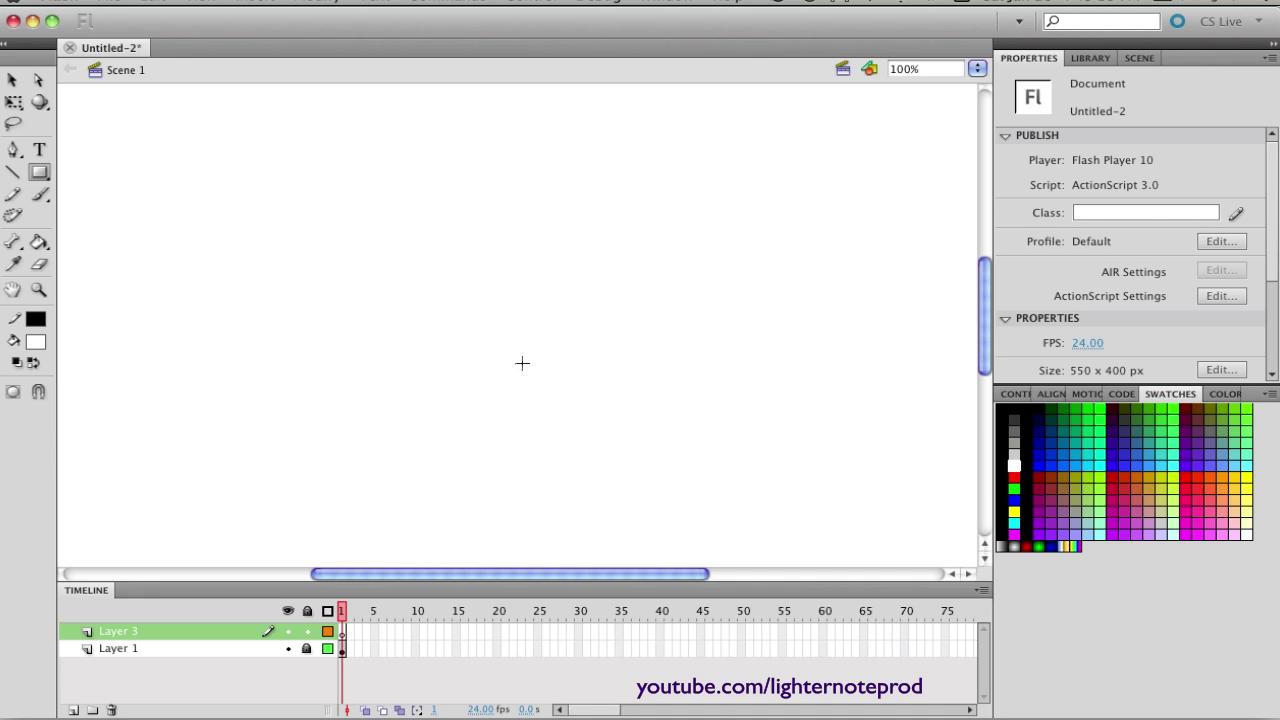
Step: Draw a test pencil scribble on the stage, then select and delete it
key("b")
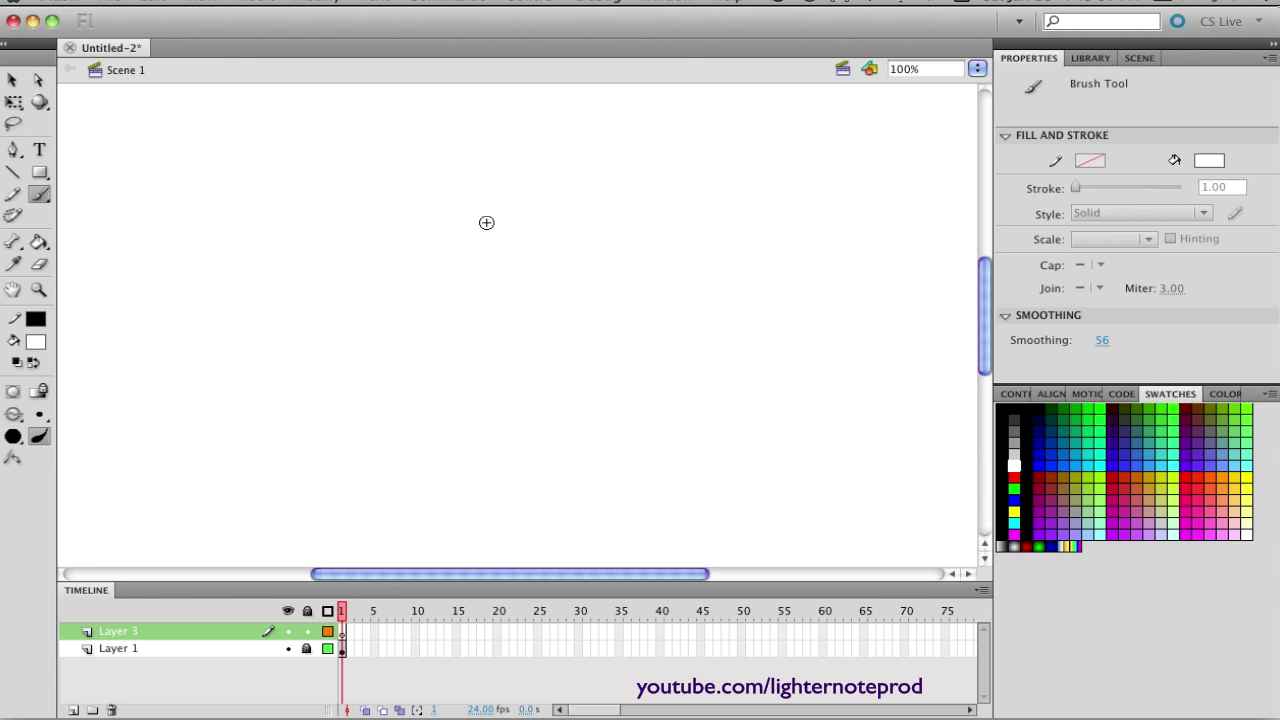
key("y")
mouse_move(497, 236)
left_mouse_down()
mouse_move(500, 291)
mouse_move(563, 291)
mouse_move(586, 309)
mouse_move(546, 209)
left_mouse_up()
mouse_move(452, 240)
left_mouse_down()
mouse_move(608, 300)
mouse_move(612, 318)
left_mouse_up()
key("v")
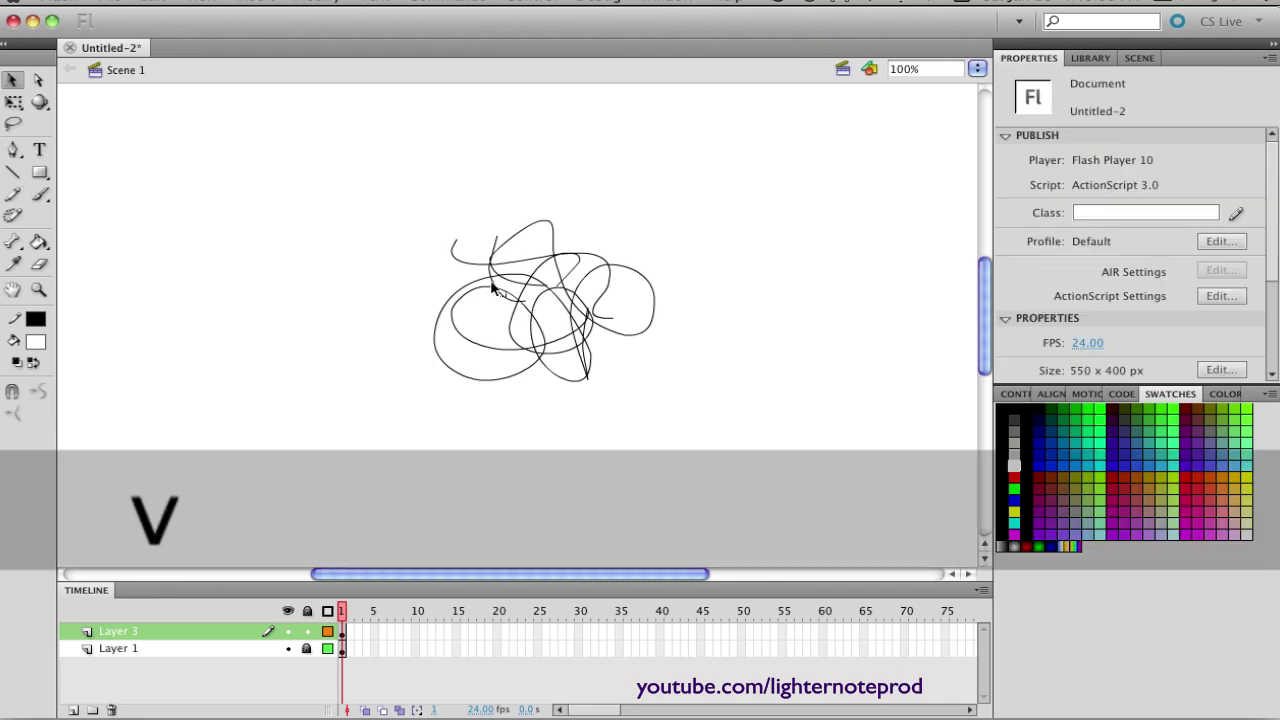
left_click_drag(393, 335, 754, 435)
key("Delete")
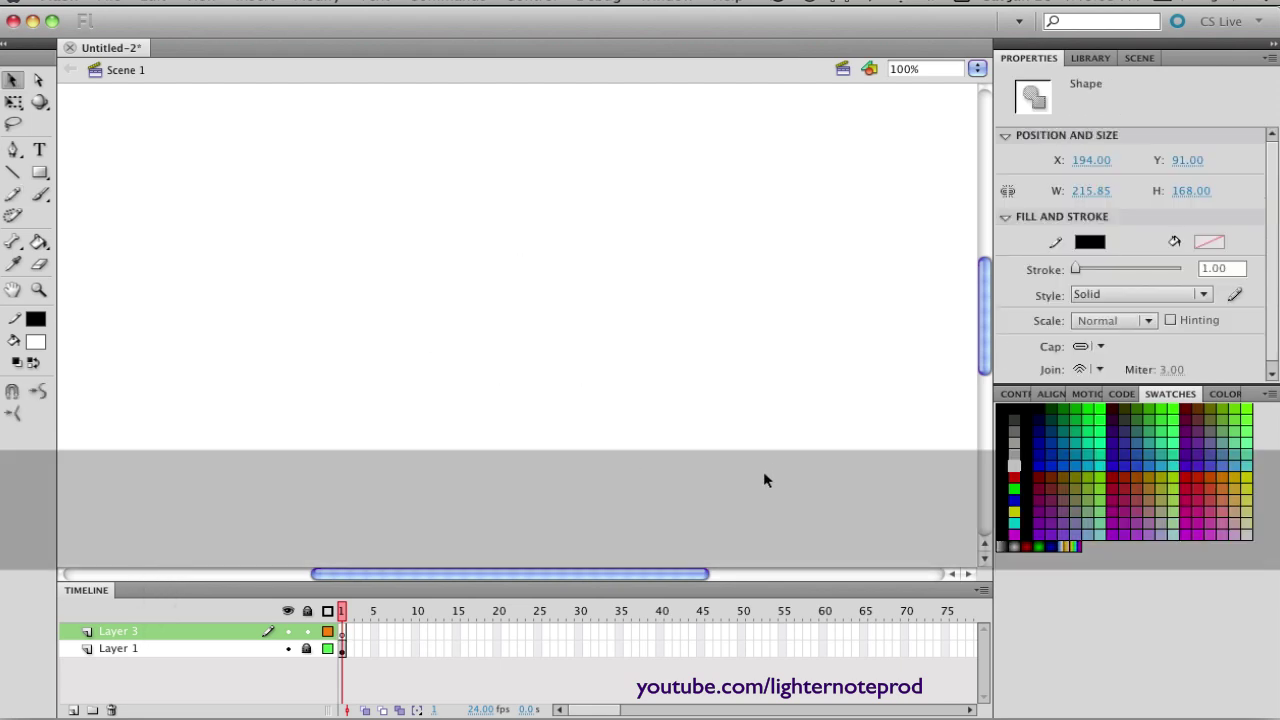
Step: Set the fill colour to light cyan #00CCFF from the swatch palette
left_click(38, 343)
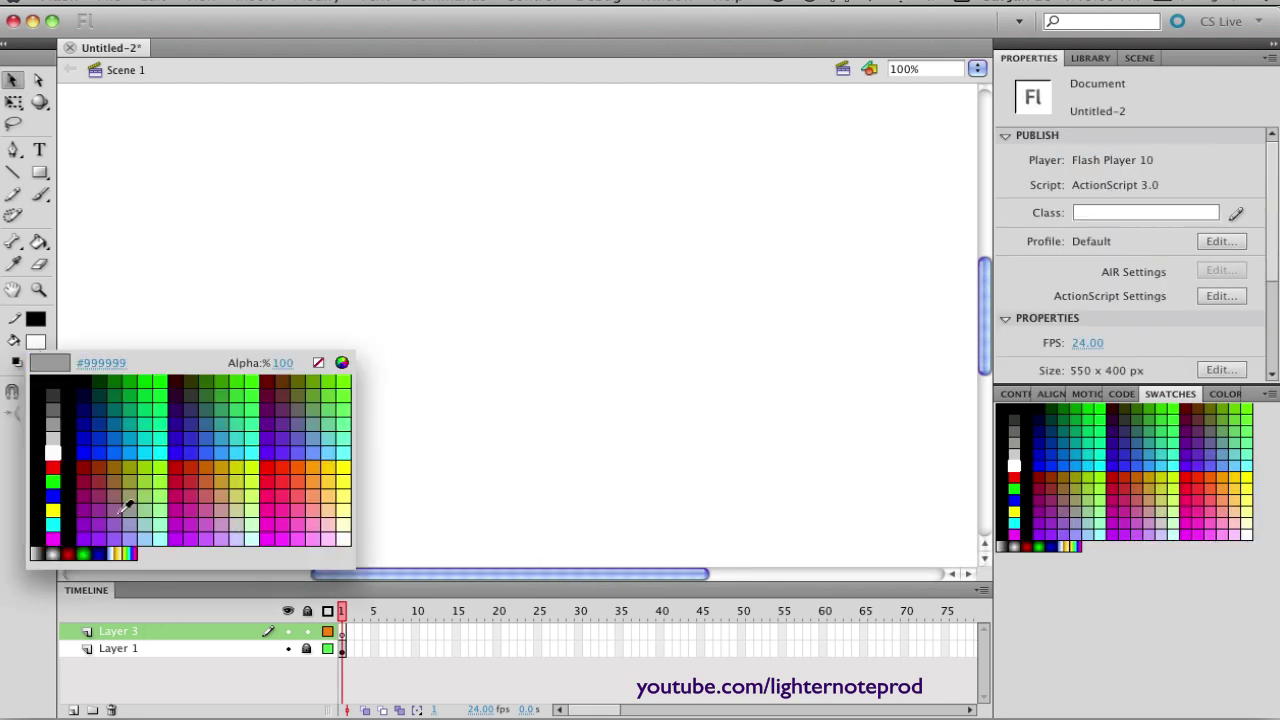
left_click(130, 438)
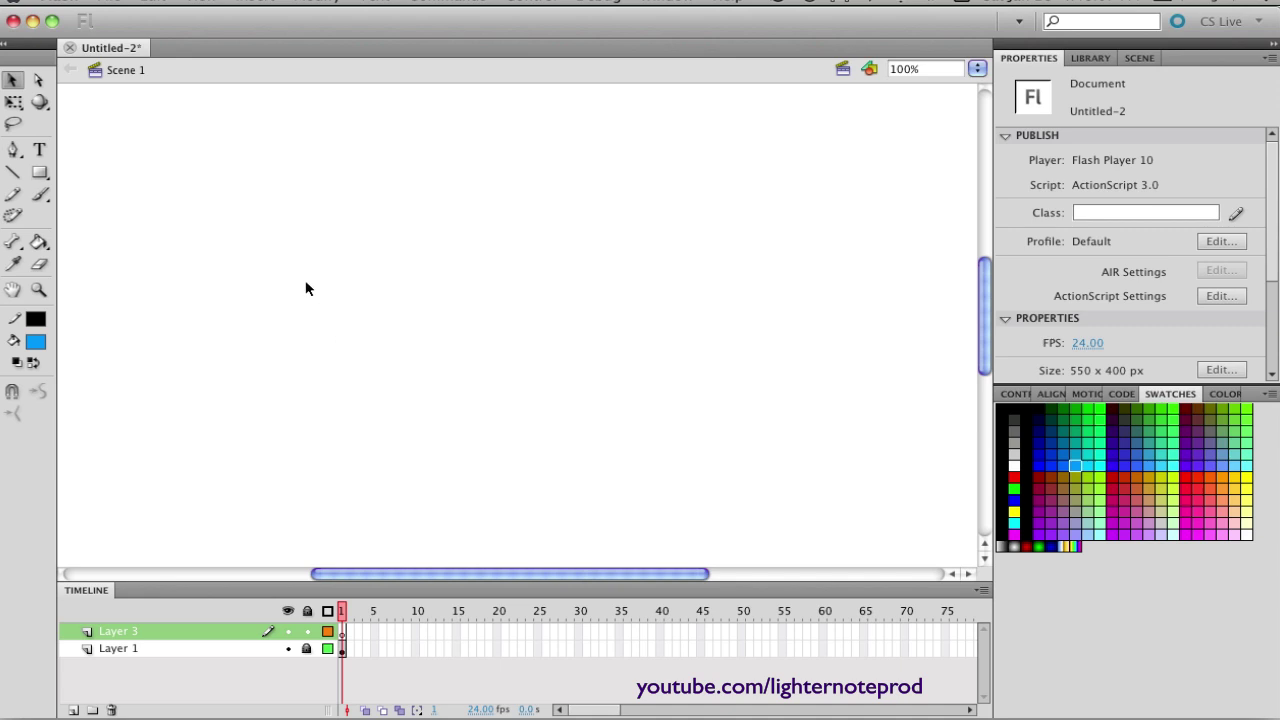
left_click(35, 343)
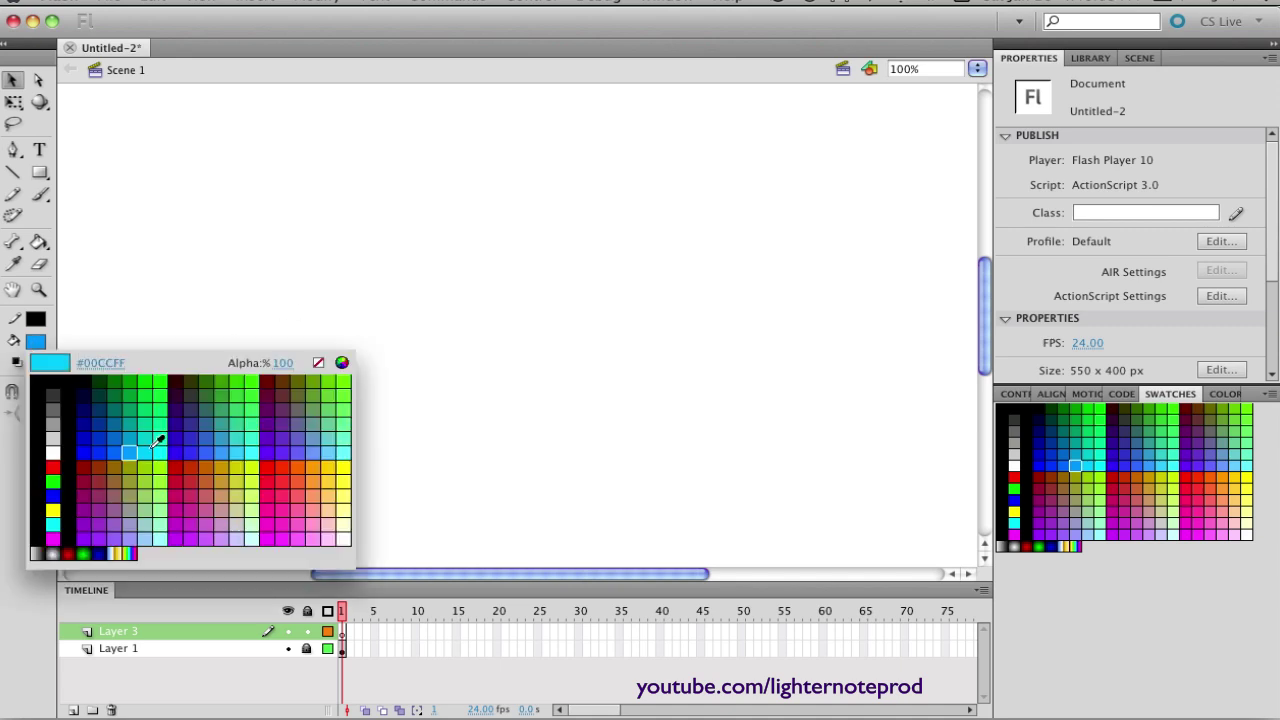
left_click(147, 450)
left_click(36, 342)
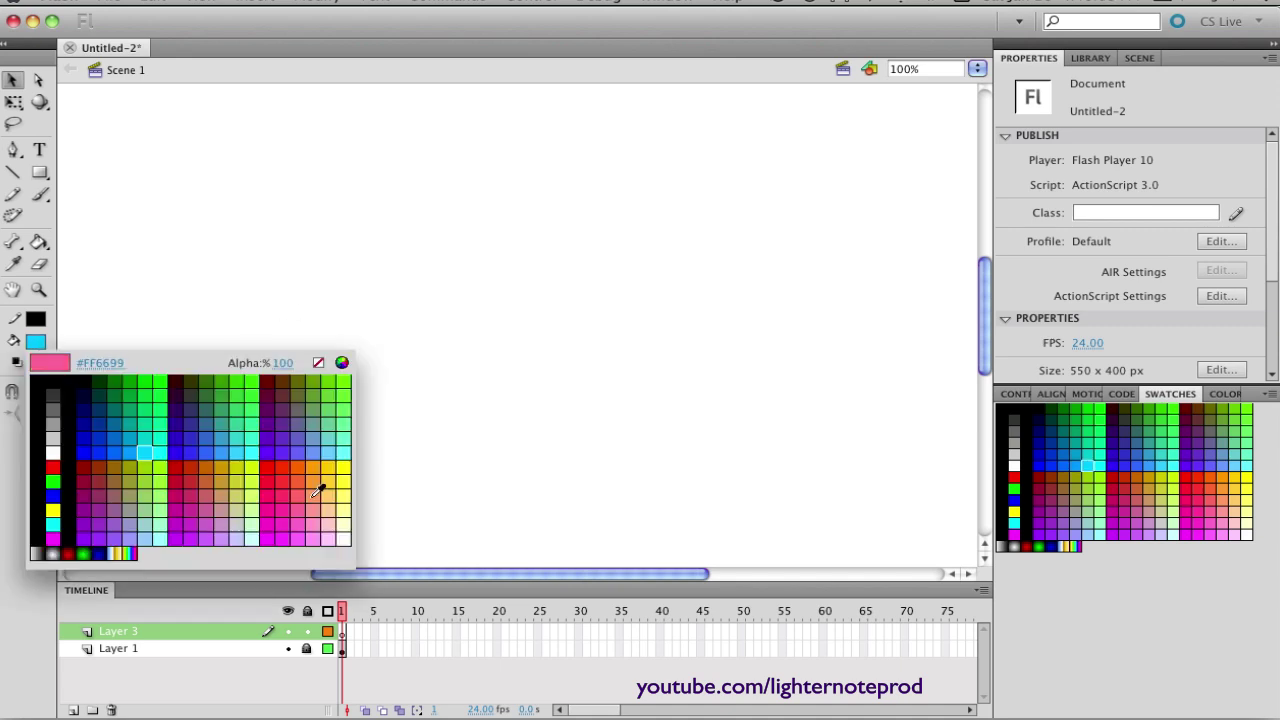
left_click(147, 450)
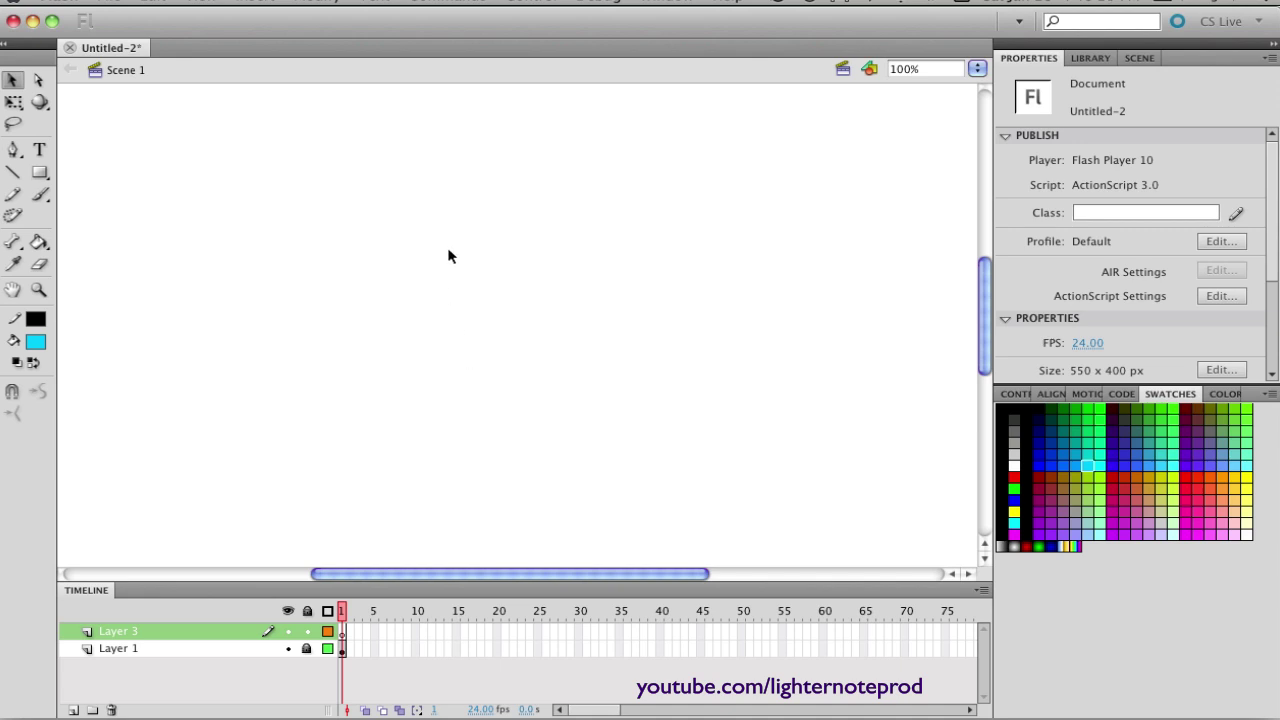
Step: Try the largest brush size with cyan test strokes, then undo them
key("b")
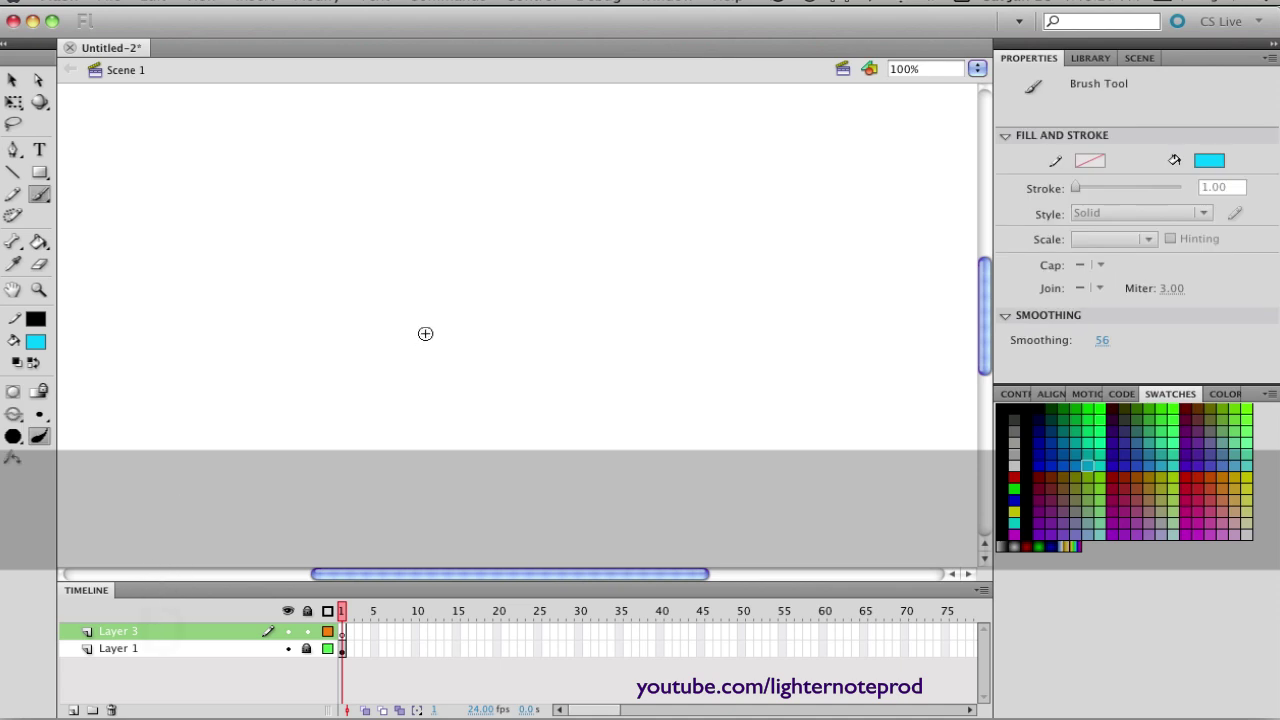
left_click(39, 414)
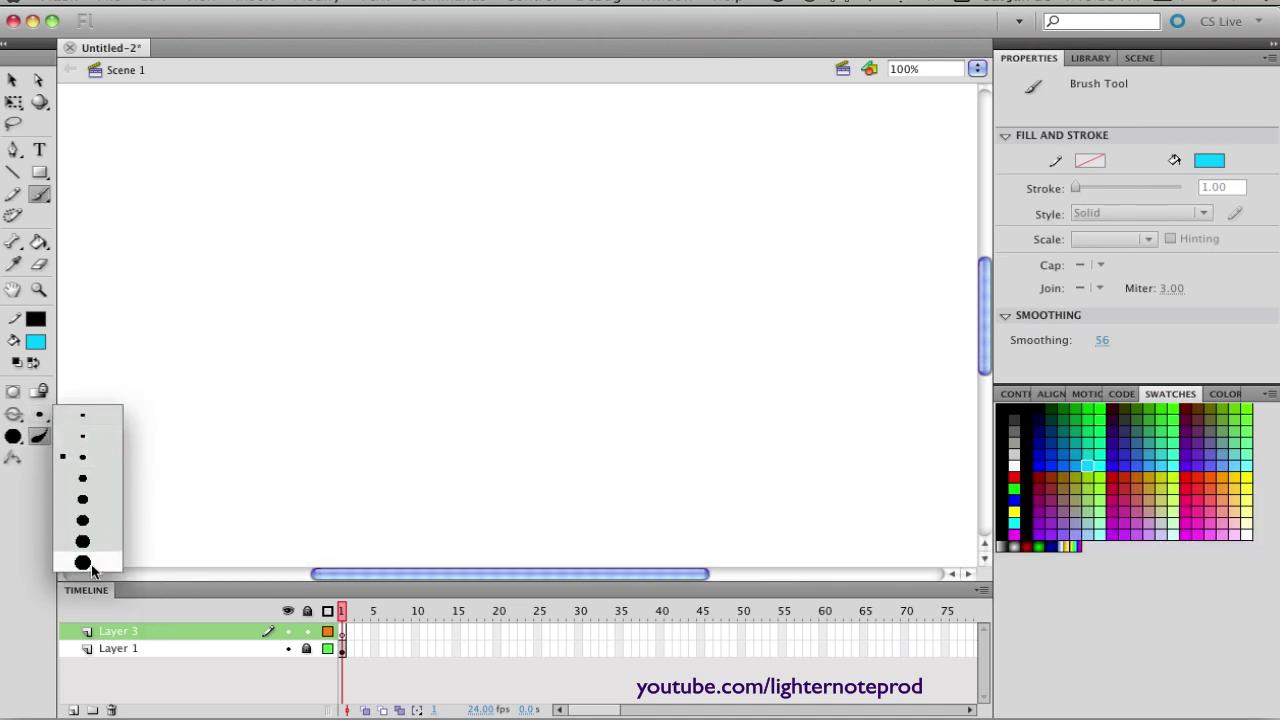
left_click(83, 563)
mouse_move(405, 241)
left_mouse_down()
mouse_move(372, 298)
mouse_move(525, 320)
left_mouse_up()
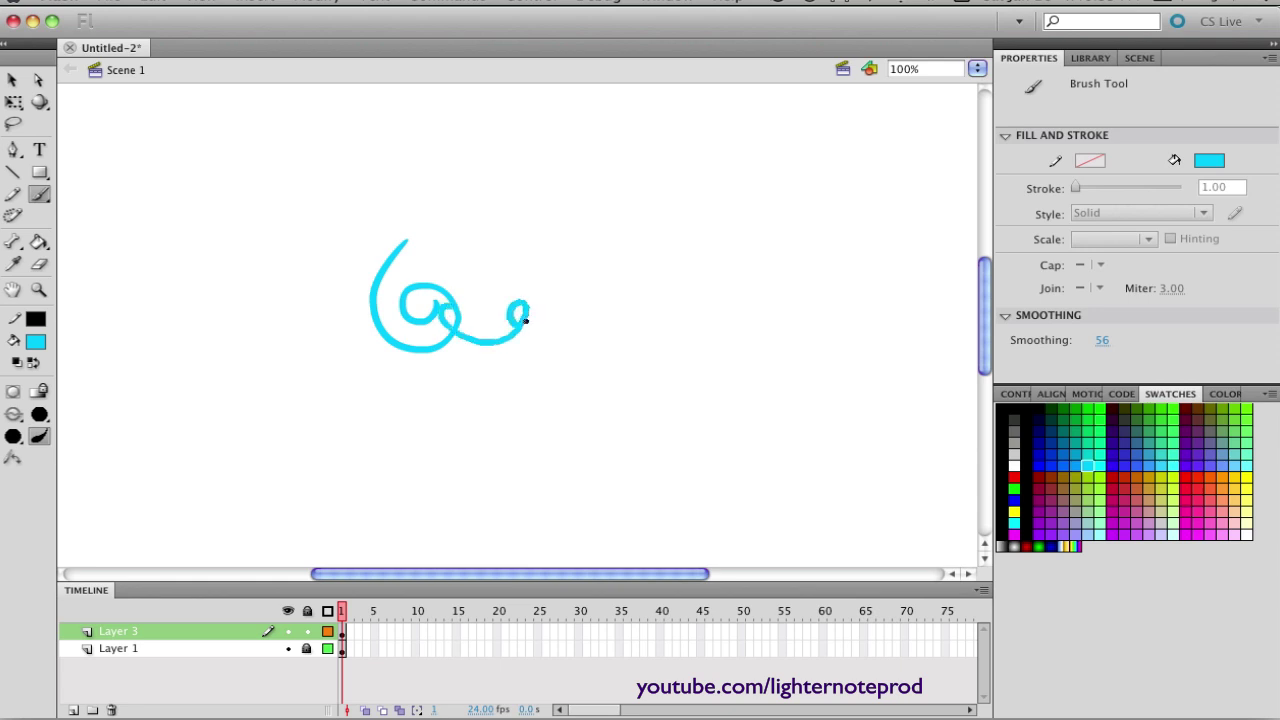
mouse_move(599, 282)
left_mouse_down()
mouse_move(620, 294)
mouse_move(557, 271)
mouse_move(674, 217)
mouse_move(650, 365)
left_mouse_up()
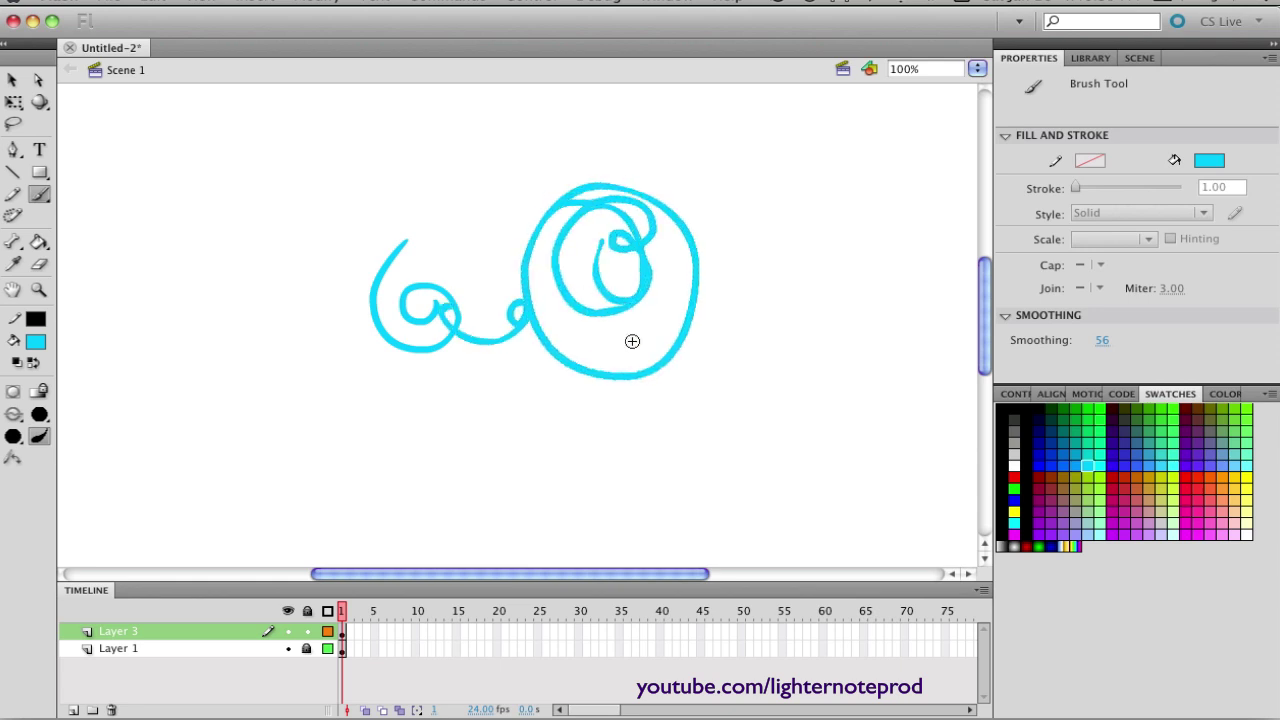
key("super+z")
key("super+z")
key("super+z")
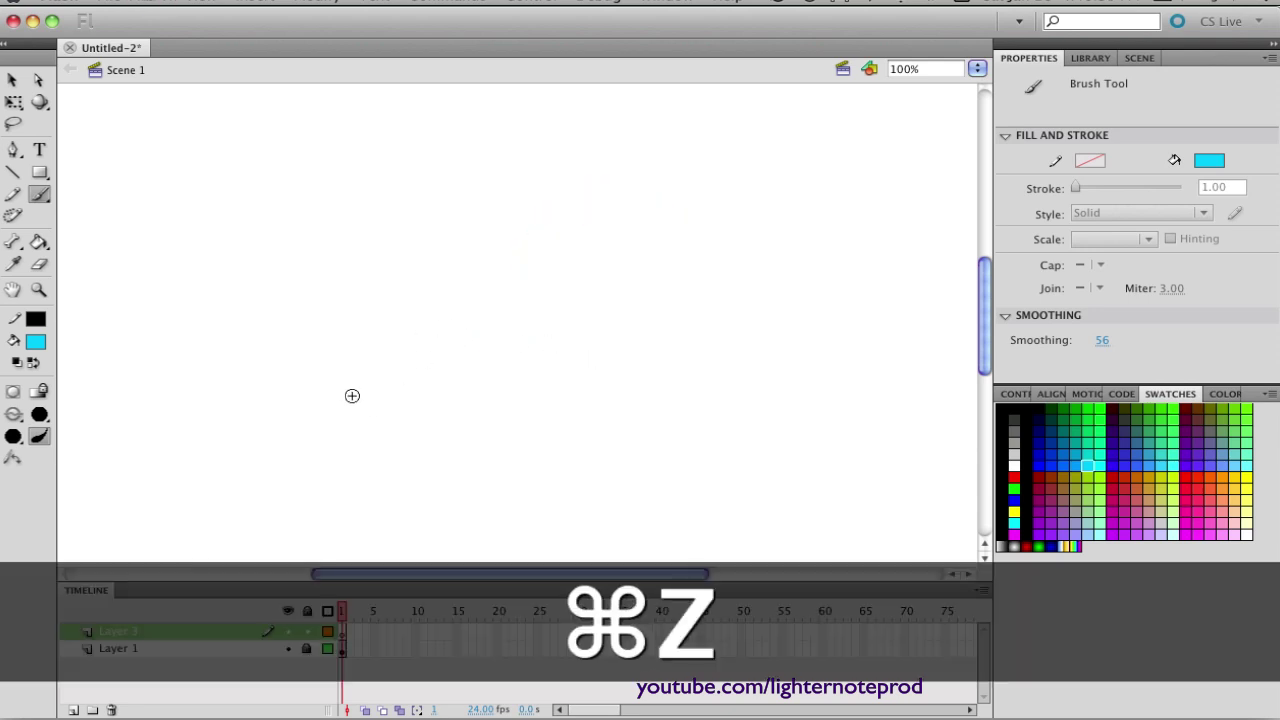
Step: Switch to a smaller brush size, paint a test loop, and undo it
left_click(39, 414)
left_click(94, 465)
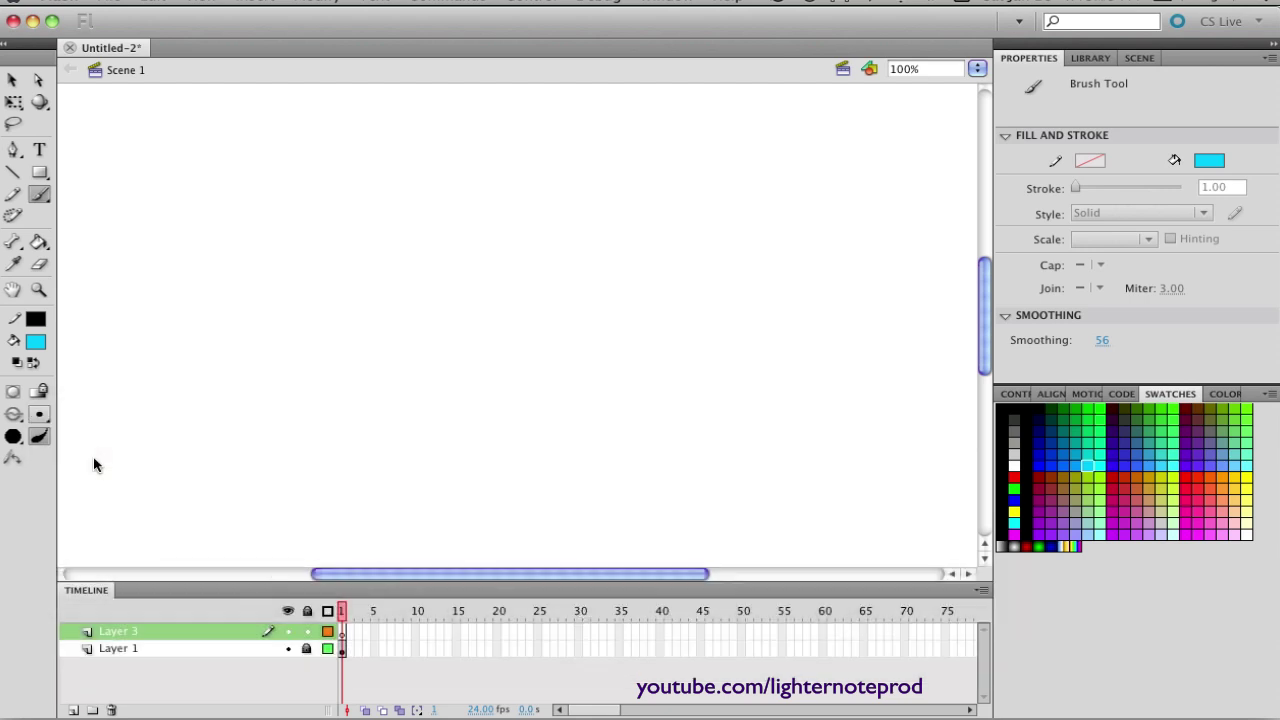
mouse_move(459, 251)
left_mouse_down()
mouse_move(494, 323)
mouse_move(515, 318)
left_mouse_up()
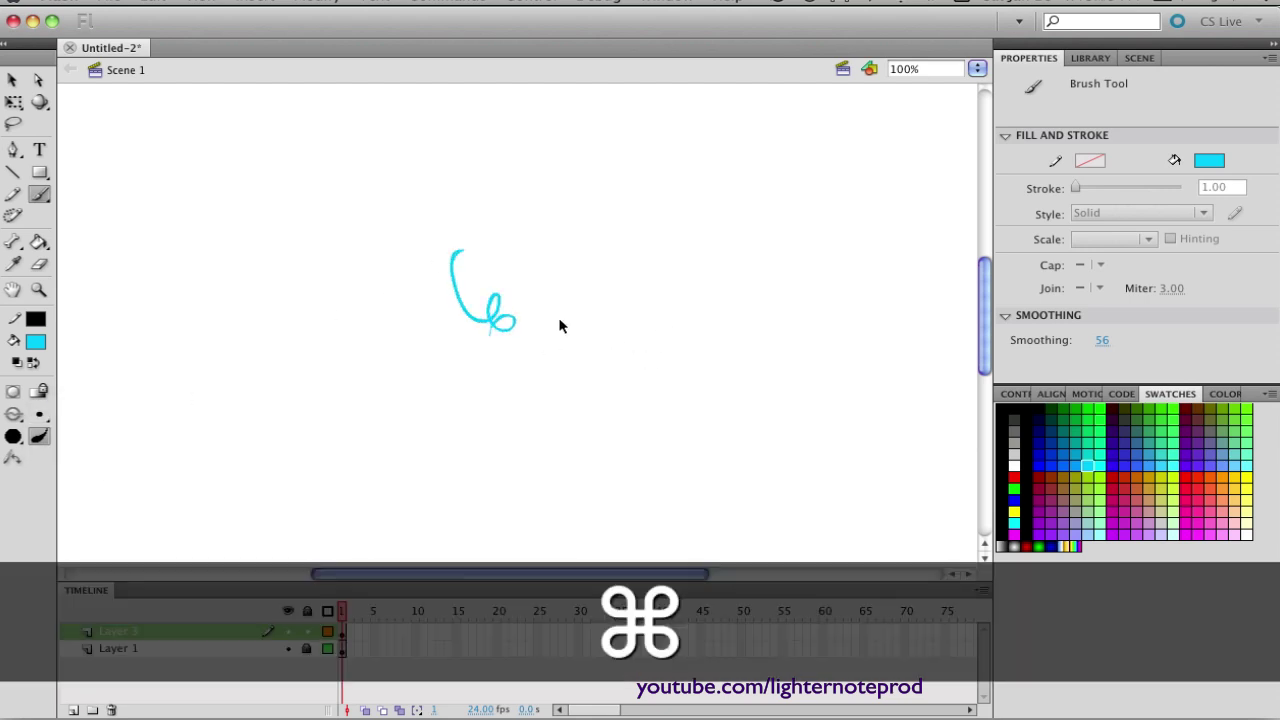
key("super+z")
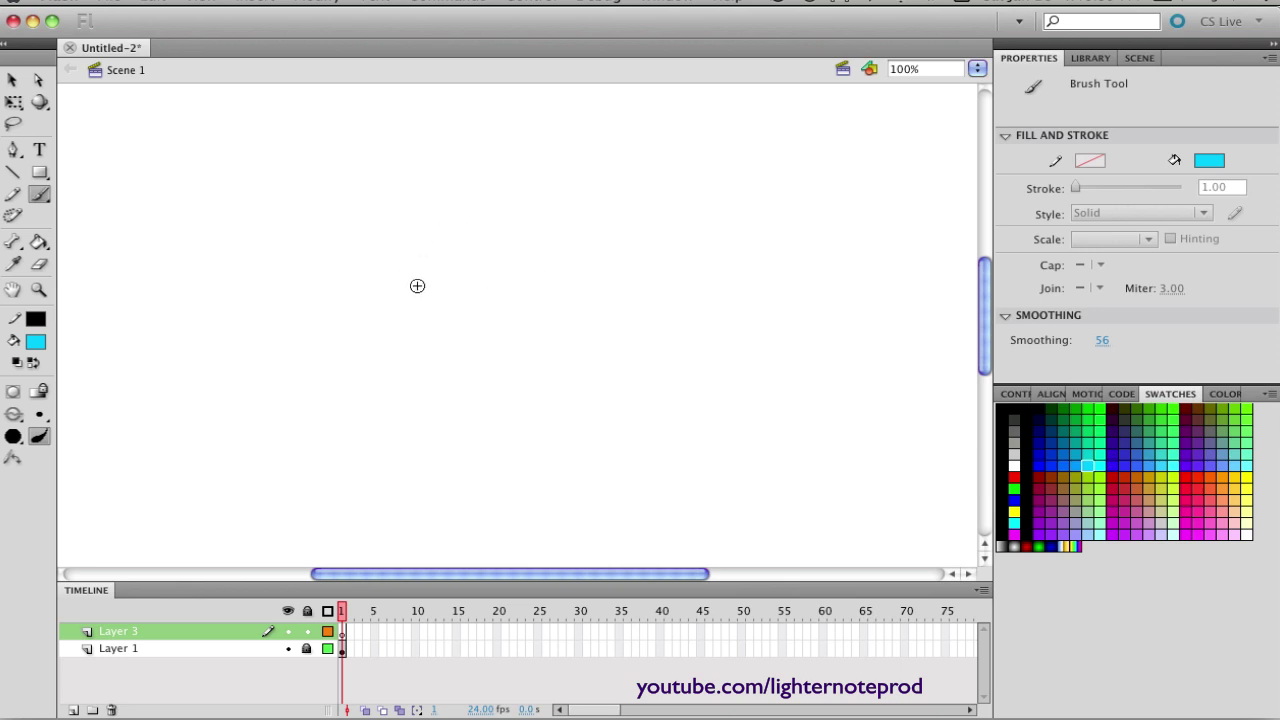
Step: Brush the character's two eyes, mouth and both ears in cyan
key("b")
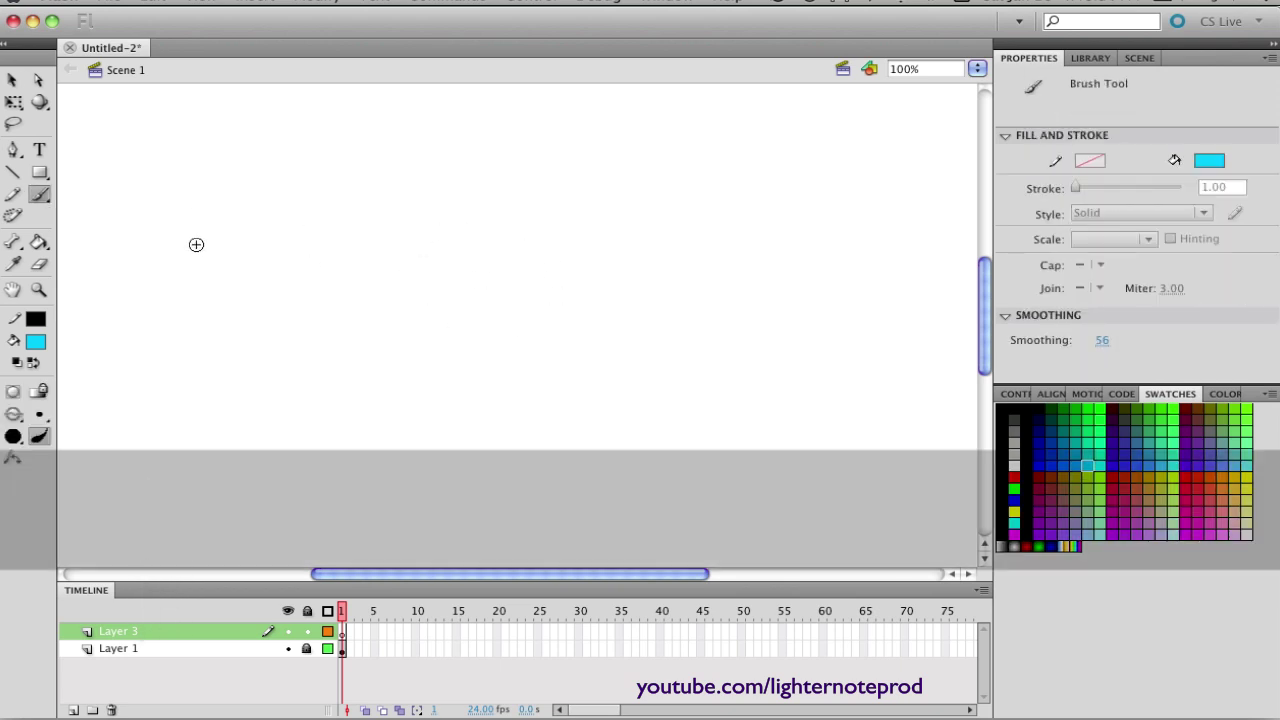
mouse_move(215, 191)
left_mouse_down()
mouse_move(192, 302)
mouse_move(352, 267)
mouse_move(246, 186)
mouse_move(174, 233)
mouse_move(209, 232)
left_mouse_up()
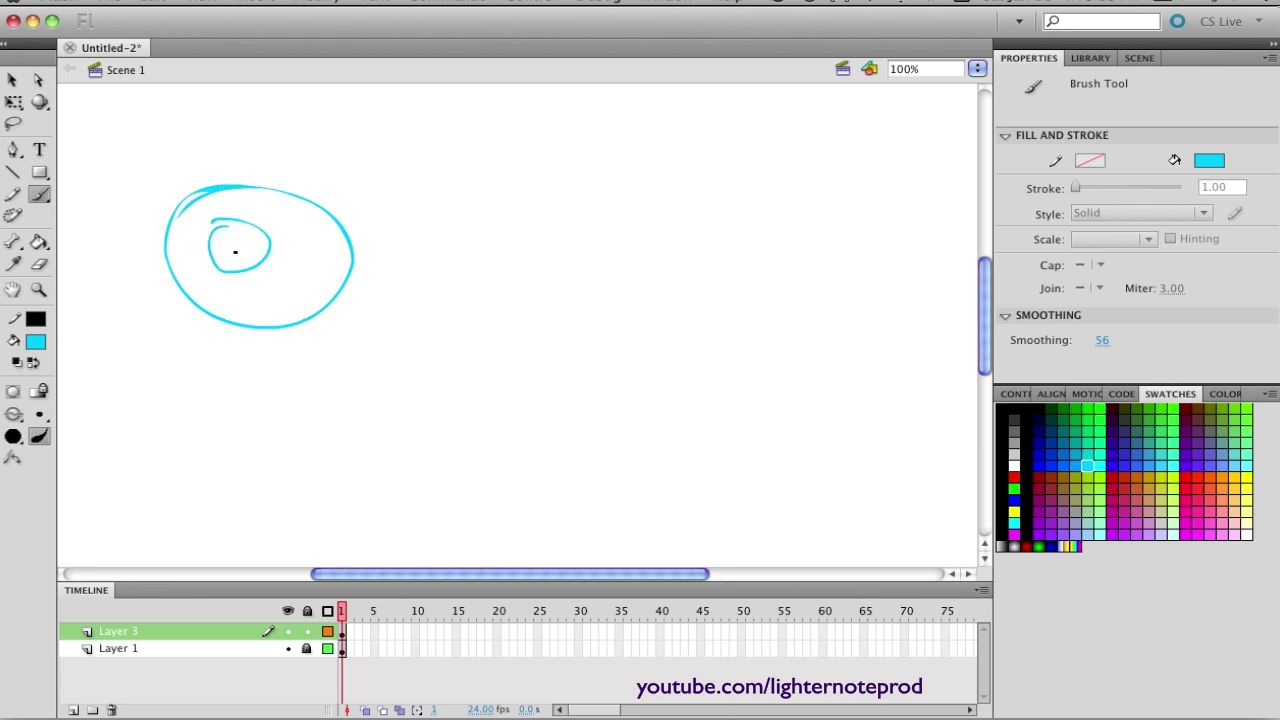
mouse_move(300, 234)
left_mouse_down()
mouse_move(269, 275)
mouse_move(279, 300)
mouse_move(308, 288)
left_mouse_up()
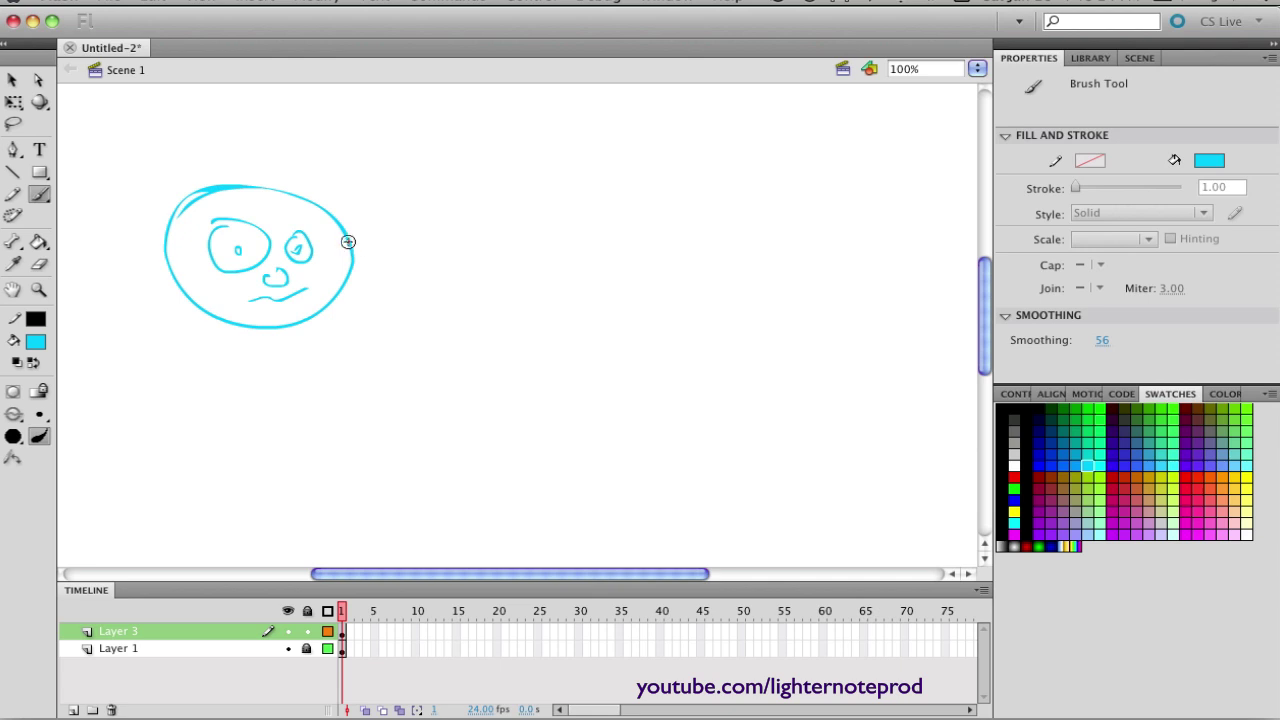
mouse_move(349, 240)
left_mouse_down()
mouse_move(386, 271)
mouse_move(347, 270)
left_mouse_up()
mouse_move(169, 251)
left_mouse_down()
mouse_move(117, 257)
mouse_move(160, 257)
left_mouse_up()
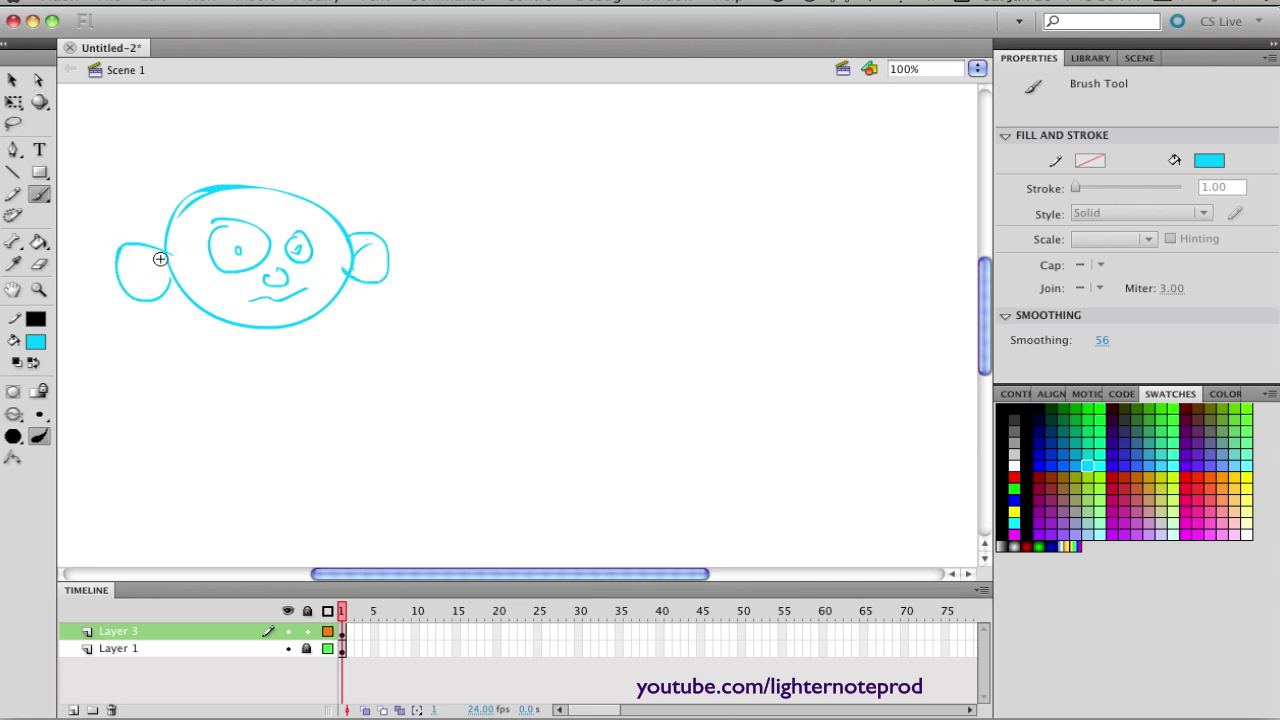
Step: Paint the body (redrawn after an undo), the right arm, hands and legs
mouse_move(238, 330)
left_mouse_down()
mouse_move(330, 432)
mouse_move(278, 323)
mouse_move(229, 395)
mouse_move(322, 363)
mouse_move(272, 319)
mouse_move(228, 370)
left_mouse_up()
key("super+z")
left_click_drag(214, 356, 208, 392)
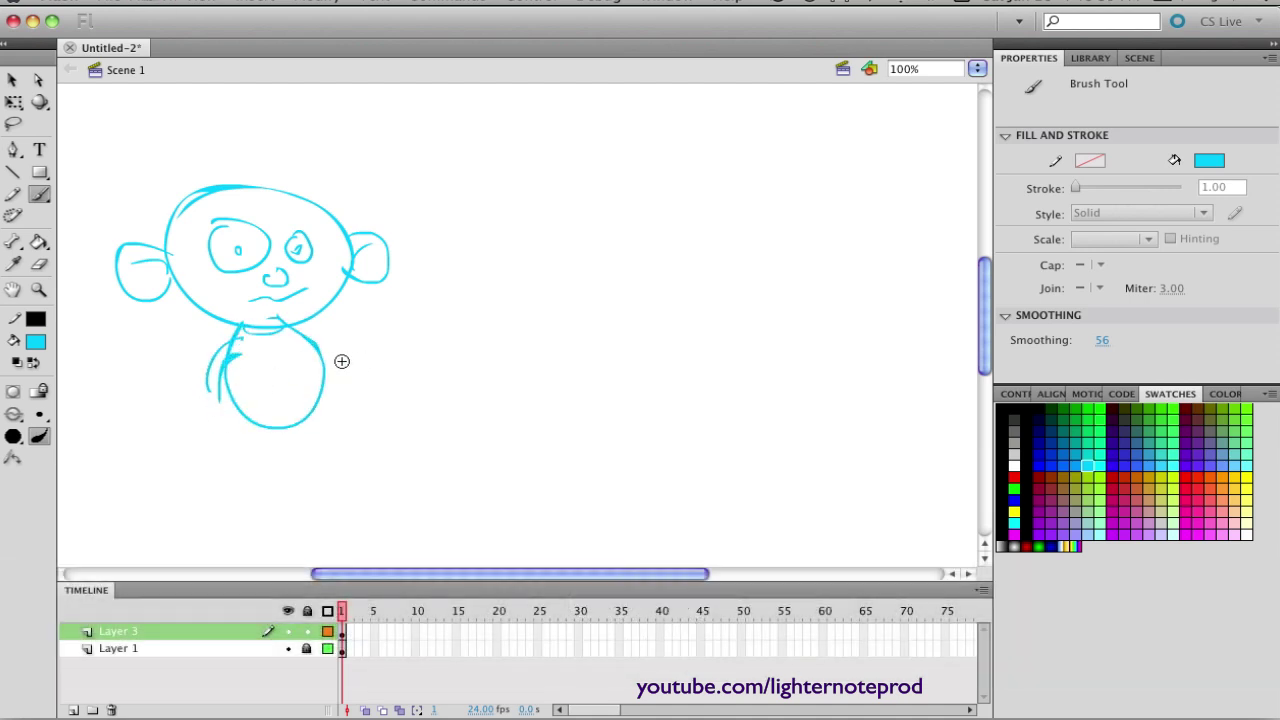
mouse_move(320, 337)
left_mouse_down()
mouse_move(357, 379)
mouse_move(350, 397)
mouse_move(374, 405)
mouse_move(372, 375)
mouse_move(380, 414)
left_mouse_up()
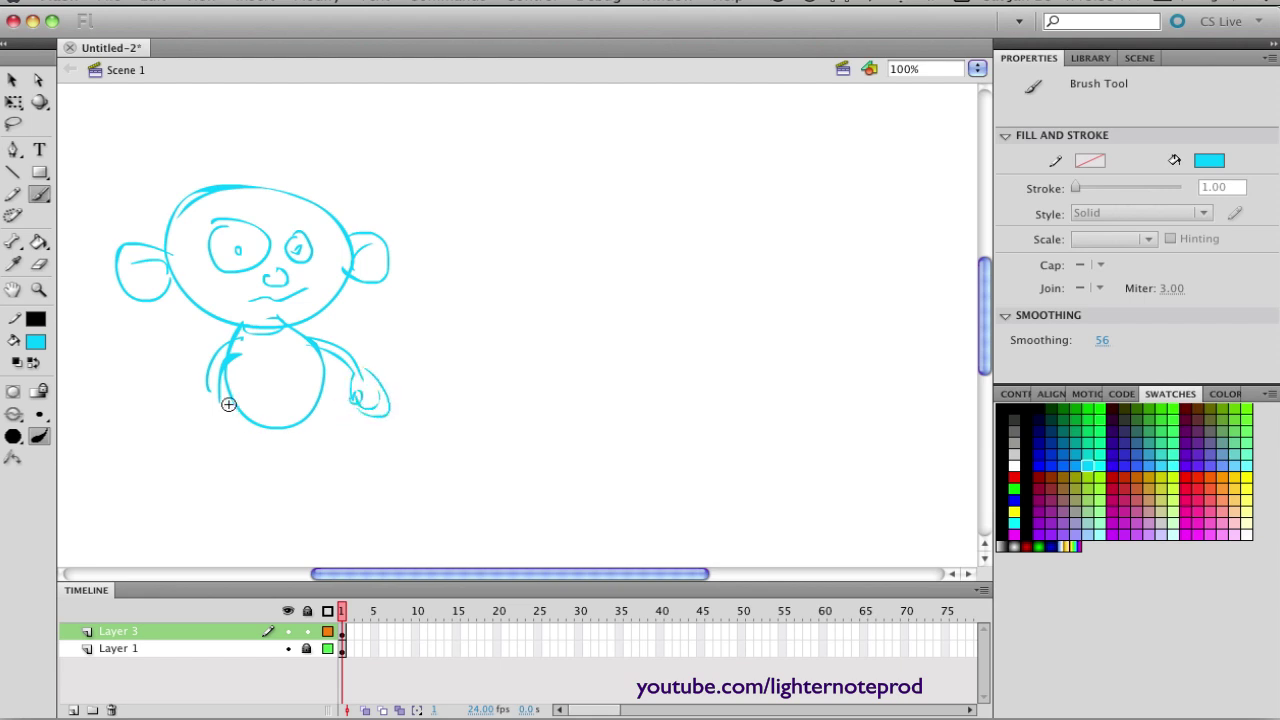
mouse_move(222, 390)
left_mouse_down()
mouse_move(260, 436)
mouse_move(272, 478)
mouse_move(309, 480)
left_mouse_up()
left_click_drag(297, 434, 300, 490)
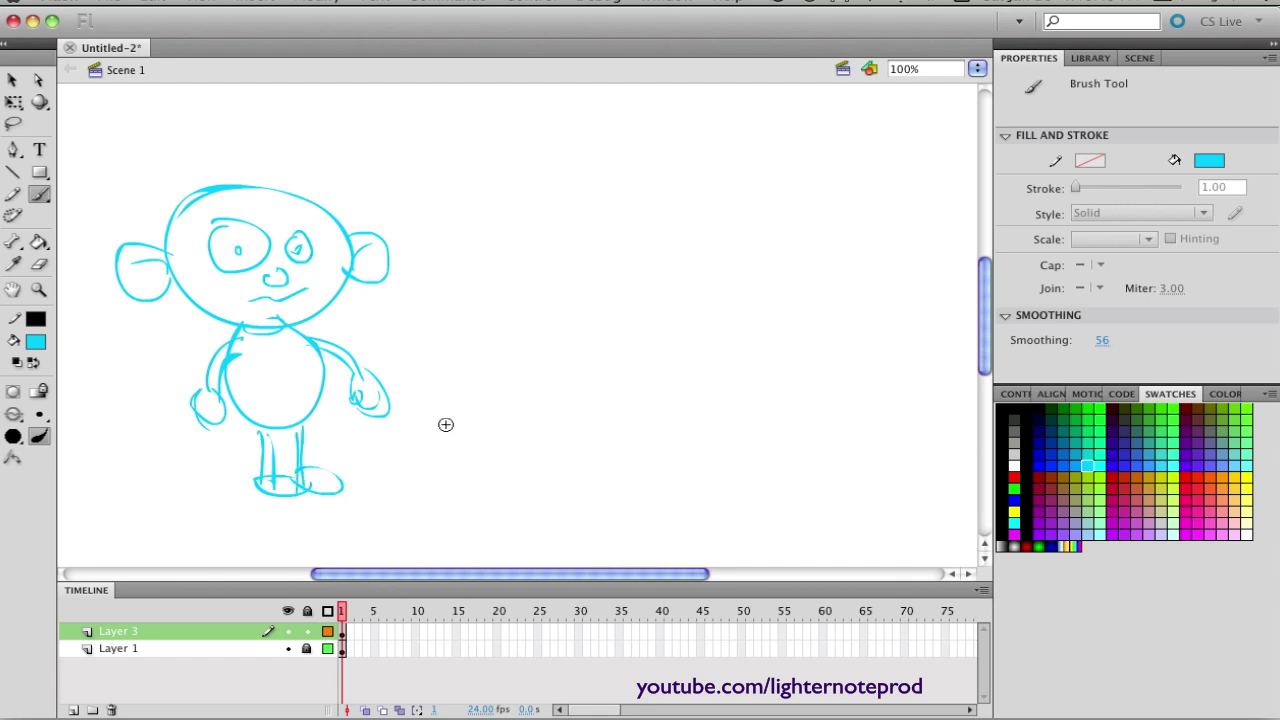
key("l")
mouse_move(100, 204)
left_mouse_down()
mouse_move(77, 280)
mouse_move(300, 525)
mouse_move(383, 149)
mouse_move(86, 223)
mouse_move(95, 212)
left_mouse_up()
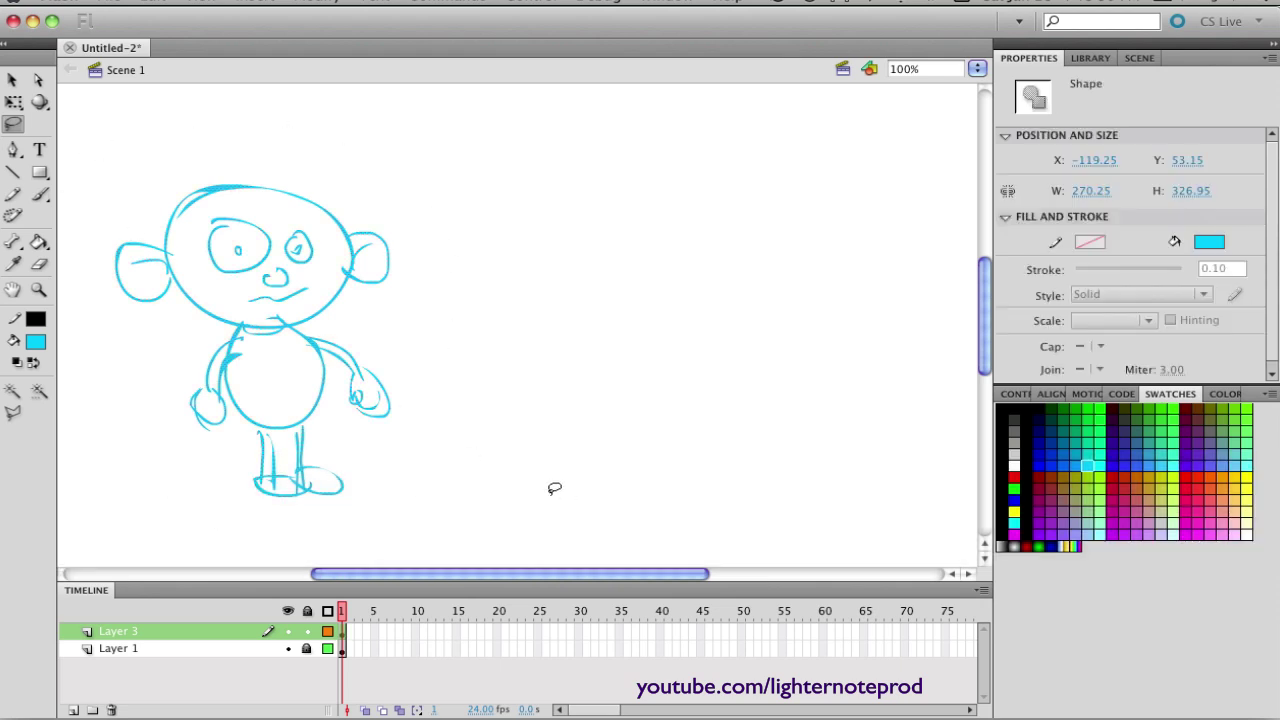
Step: Brush horizontal guide lines at the feet, legs, neck and head, plus vertical height arrows
key("b")
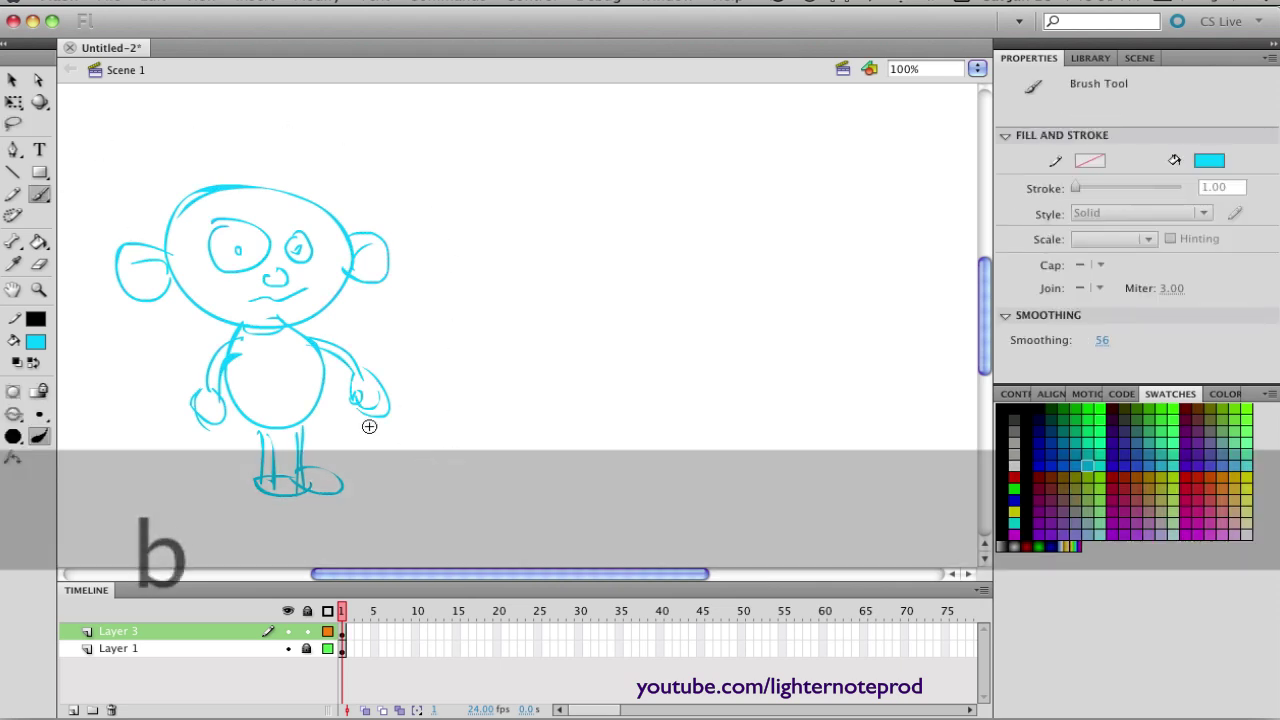
left_click_drag(274, 494, 412, 485)
left_click_drag(245, 430, 450, 414)
mouse_move(188, 322)
left_mouse_down()
mouse_move(222, 324)
mouse_move(484, 306)
left_mouse_up()
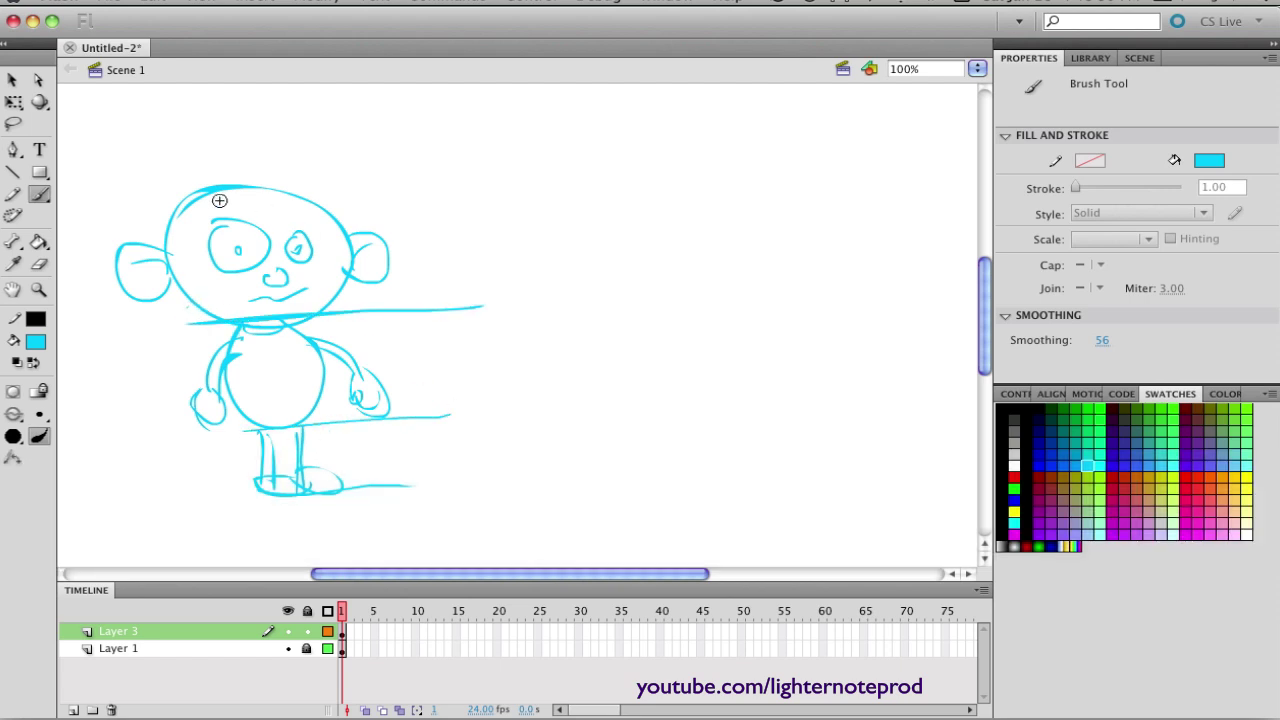
left_click_drag(102, 183, 495, 151)
mouse_move(409, 193)
left_mouse_down()
mouse_move(409, 291)
mouse_move(428, 290)
left_mouse_up()
mouse_move(390, 218)
left_mouse_down()
mouse_move(409, 177)
mouse_move(432, 215)
left_mouse_up()
mouse_move(412, 330)
left_mouse_down()
mouse_move(391, 389)
mouse_move(420, 400)
left_mouse_up()
mouse_move(405, 332)
left_mouse_down()
mouse_move(390, 389)
mouse_move(420, 378)
mouse_move(396, 350)
mouse_move(428, 355)
left_mouse_up()
left_click_drag(404, 430, 405, 482)
left_click_drag(383, 458, 395, 478)
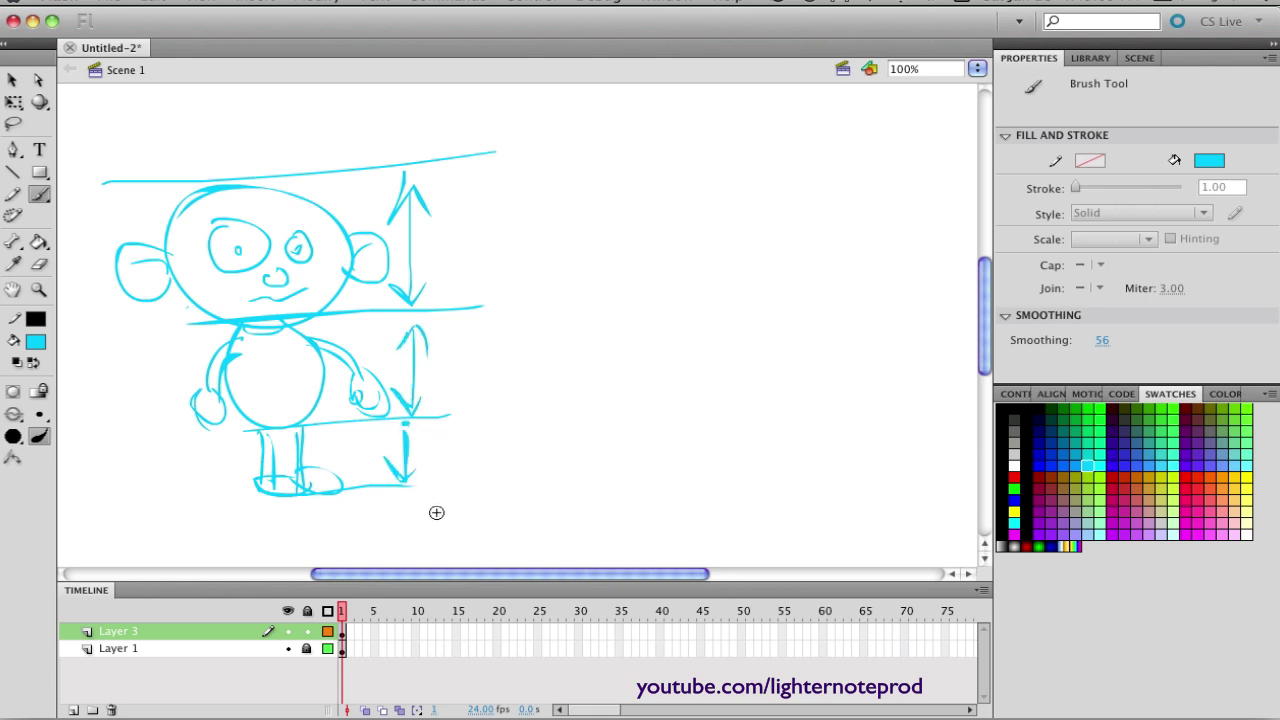
Step: Lasso the whole drawing and shrink it proportionally with Free Transform
left_click(13, 123)
mouse_move(84, 147)
left_mouse_down()
mouse_move(170, 449)
mouse_move(318, 540)
mouse_move(546, 440)
mouse_move(501, 180)
mouse_move(464, 133)
mouse_move(402, 110)
mouse_move(65, 145)
left_mouse_up()
key("q")
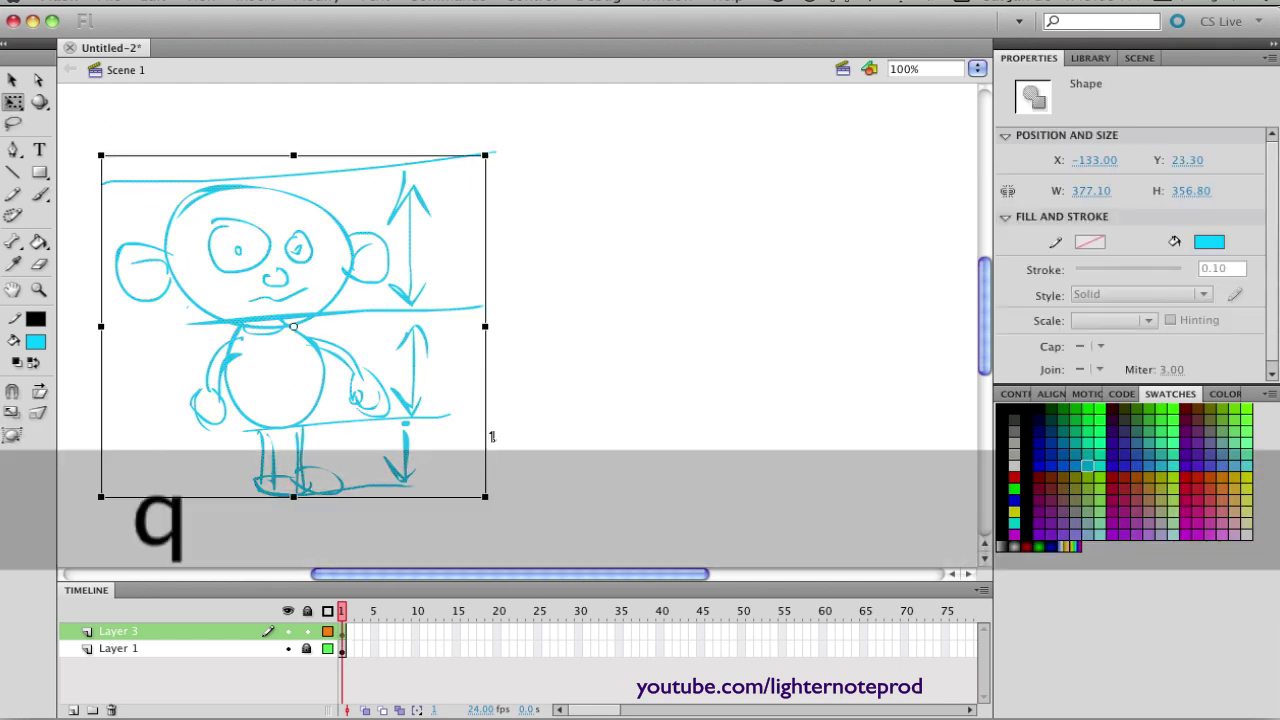
mouse_move(491, 497)
left_mouse_down()
mouse_move(500, 503)
mouse_move(350, 413)
mouse_move(280, 352)
left_mouse_up()
Step: Adjust the small sketch's position and paste a copy placed below it
mouse_move(170, 232)
left_mouse_down()
mouse_move(138, 193)
mouse_move(136, 155)
left_mouse_up()
left_click(210, 343)
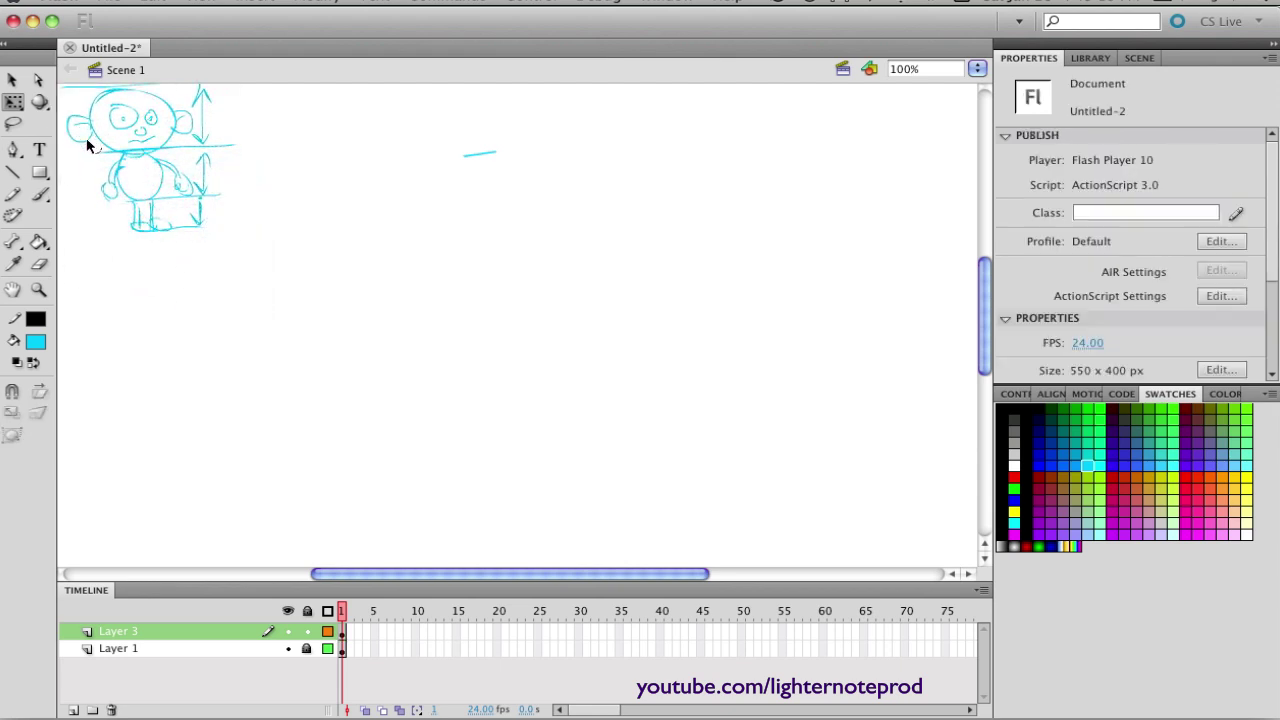
key("super+z")
key("super+v")
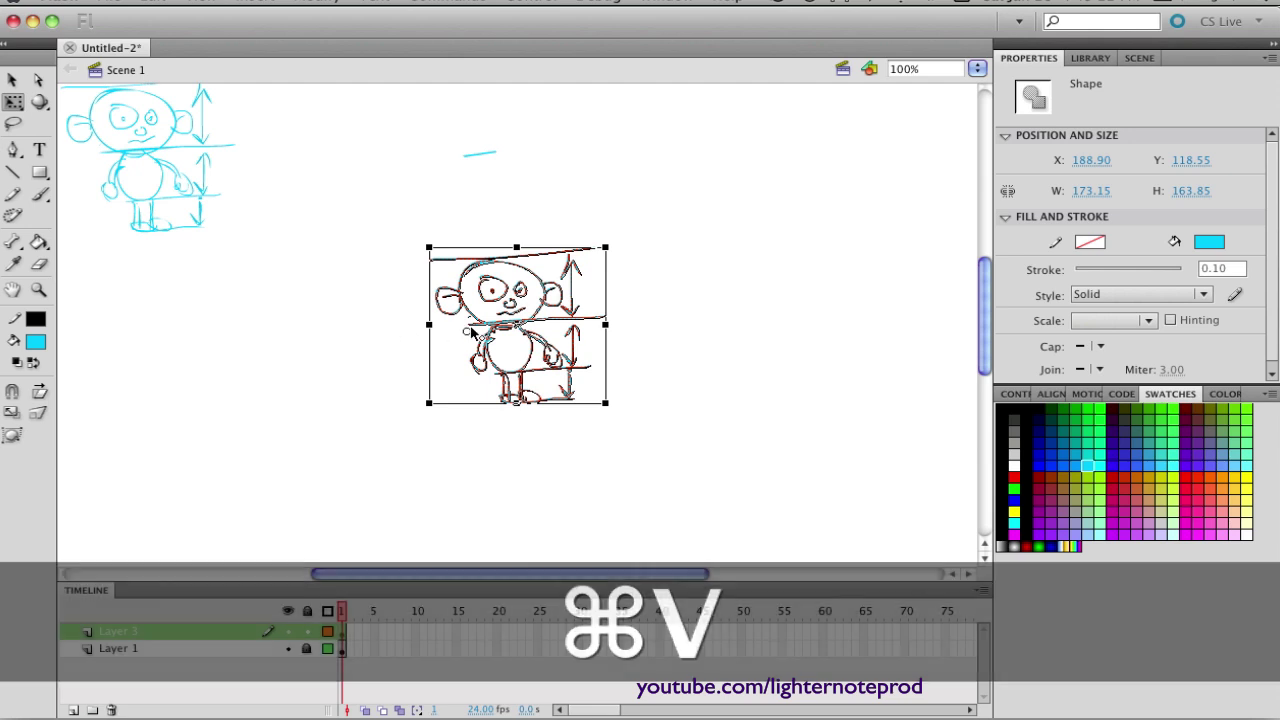
mouse_move(502, 327)
left_mouse_down()
mouse_move(224, 328)
mouse_move(192, 352)
left_mouse_up()
left_click(357, 394)
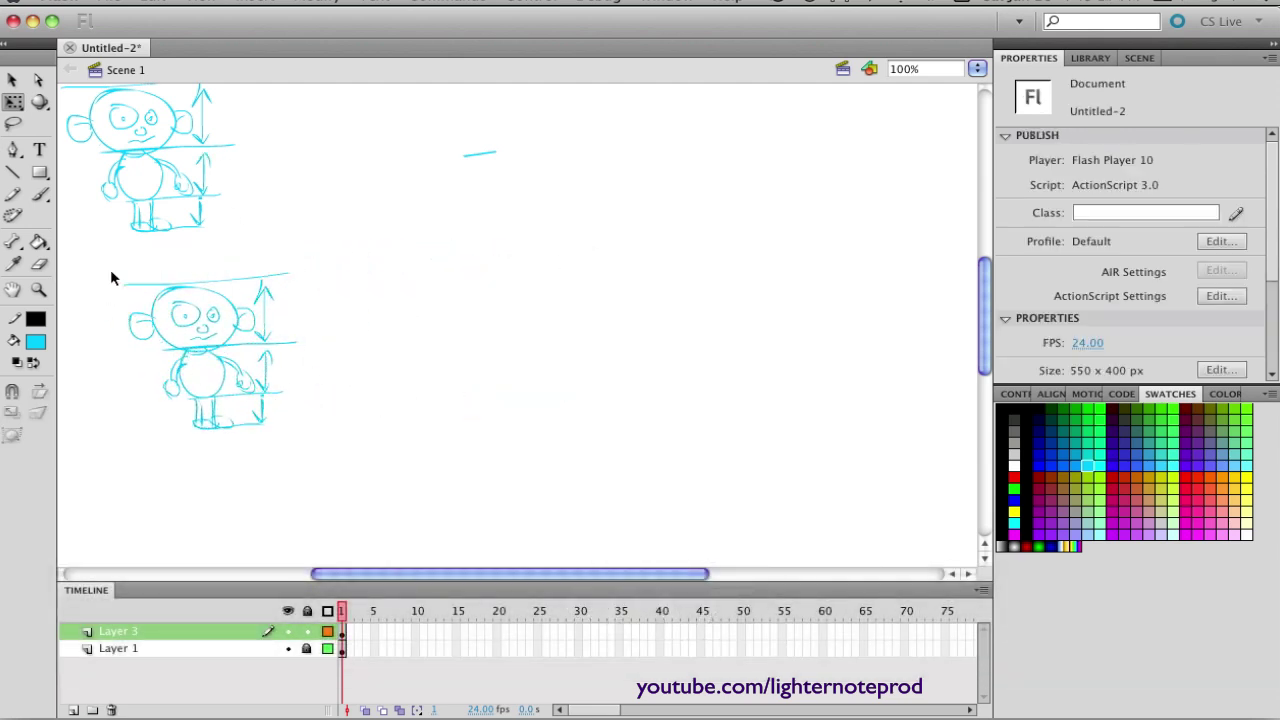
Step: Stretch the lower copy wider and taller to about 371 × 219 px with Free Transform
mouse_move(112, 278)
left_mouse_down()
mouse_move(386, 491)
mouse_move(332, 466)
left_mouse_up()
left_click(382, 480)
left_click_drag(87, 286, 368, 440)
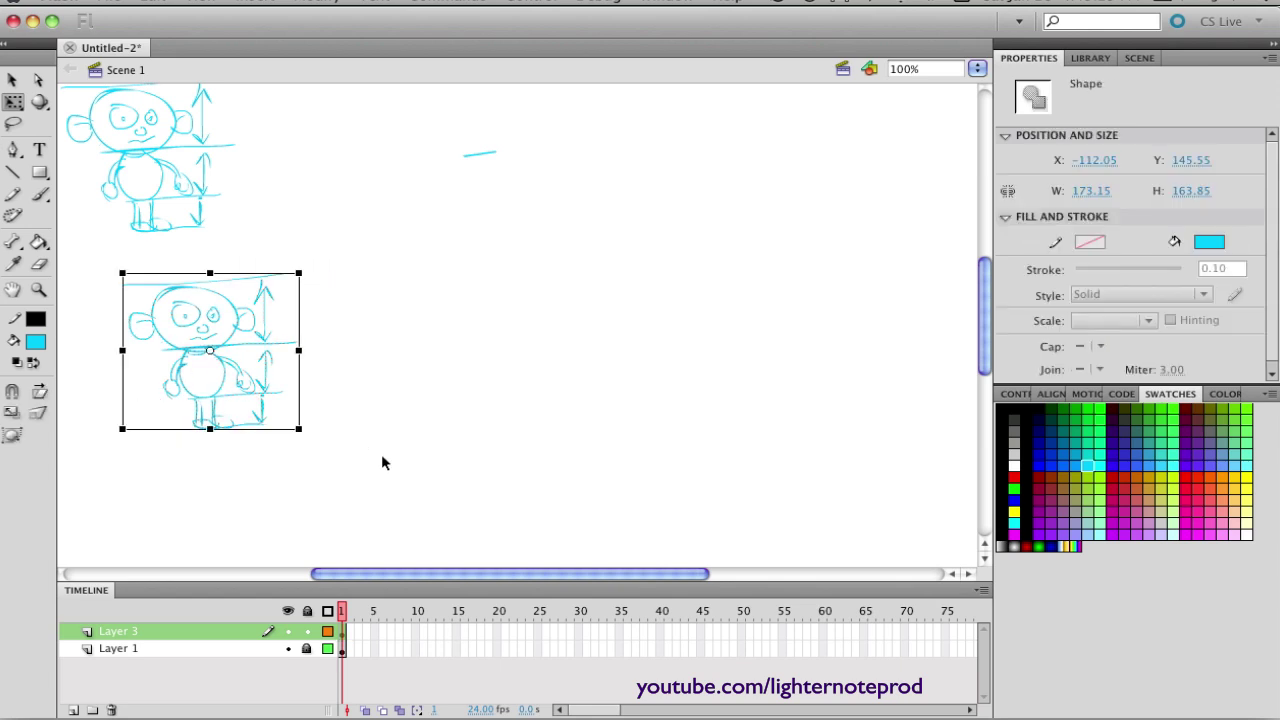
key("q")
left_click_drag(299, 350, 381, 350)
left_click_drag(251, 428, 254, 481)
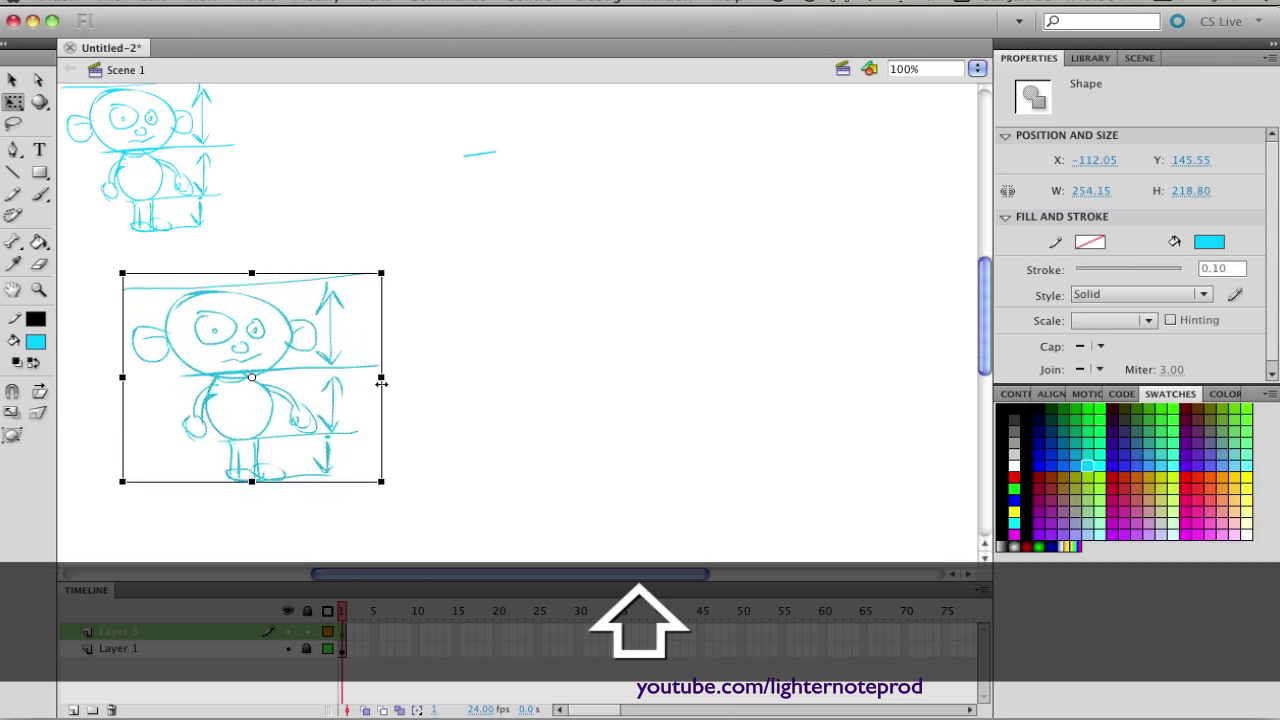
left_click_drag(381, 377, 500, 377)
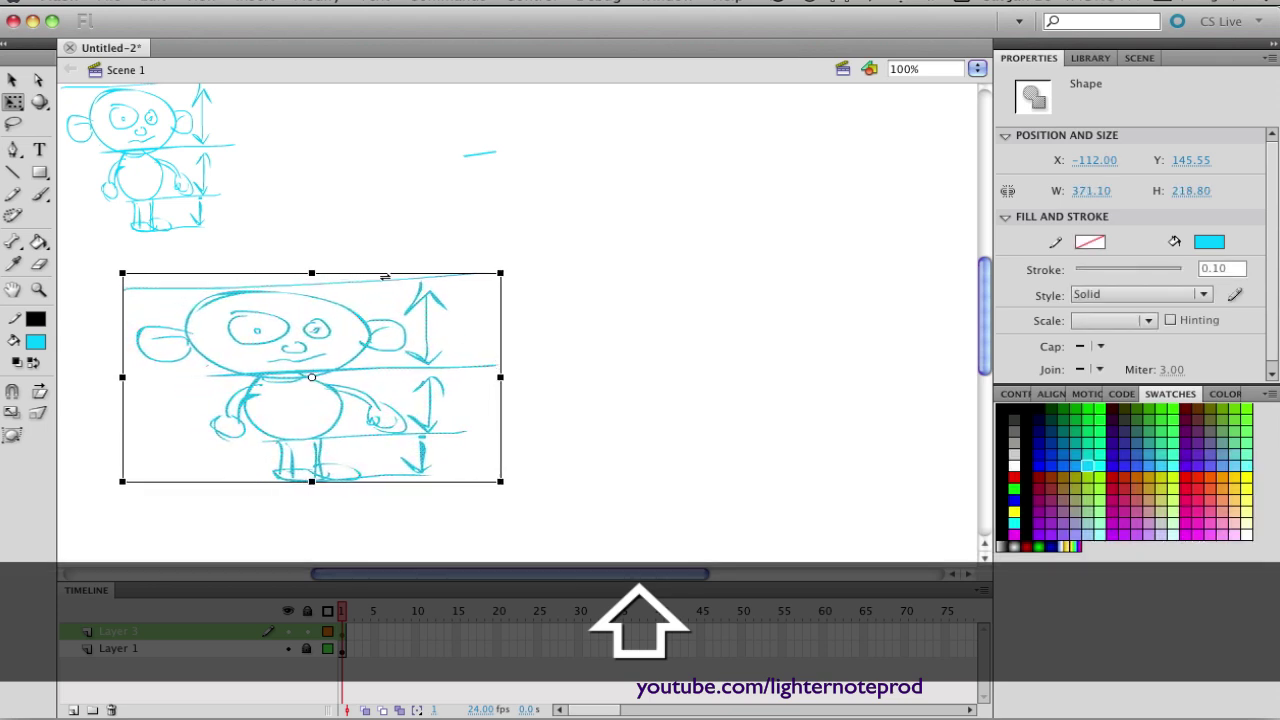
left_click_drag(312, 275, 312, 237)
Step: Delete the height arrows from the right side of the enlarged sketch
left_click(391, 537)
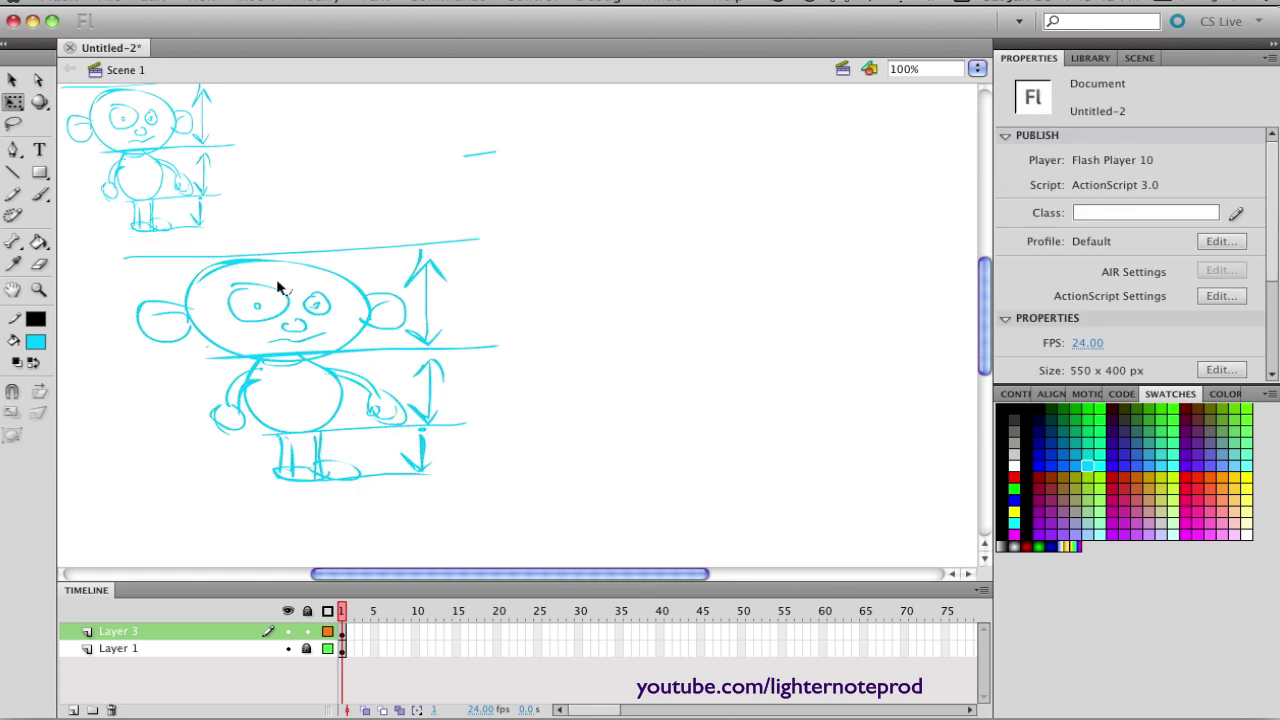
key("l")
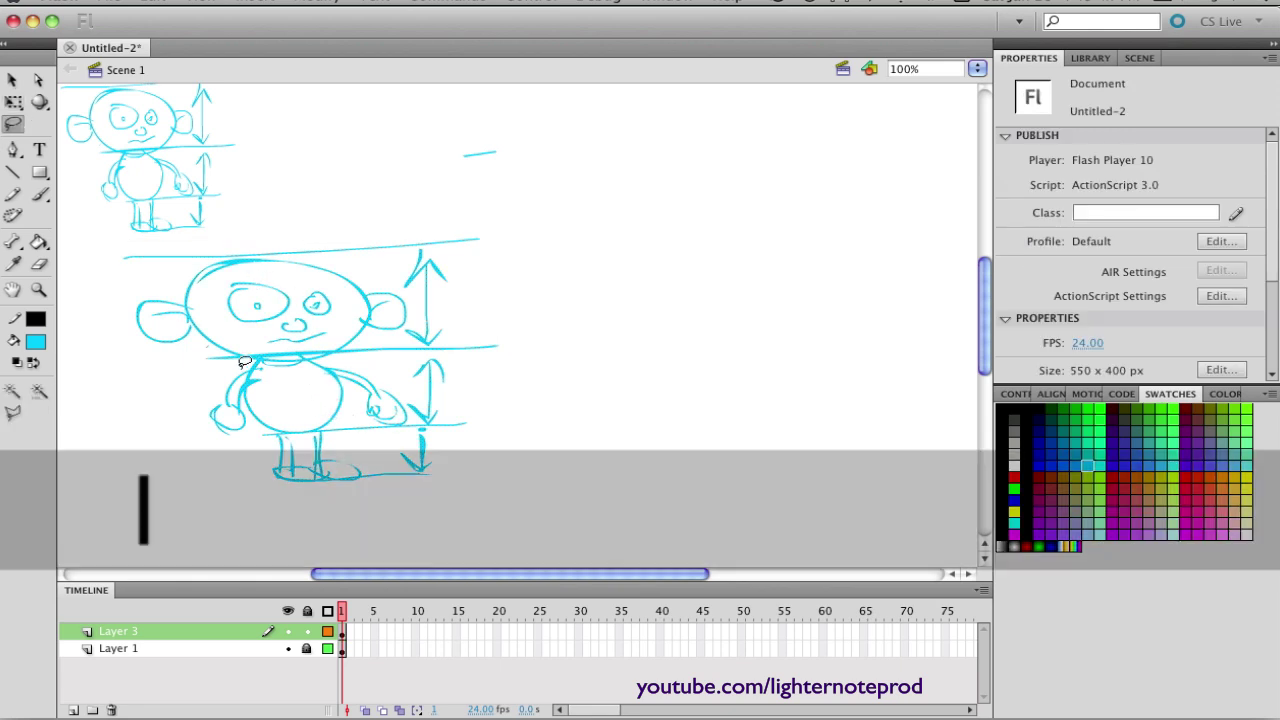
mouse_move(272, 357)
left_mouse_down()
mouse_move(174, 429)
mouse_move(316, 509)
mouse_move(397, 477)
mouse_move(388, 457)
mouse_move(417, 420)
mouse_move(381, 365)
mouse_move(248, 362)
left_mouse_up()
mouse_move(405, 233)
left_mouse_down()
mouse_move(415, 352)
mouse_move(400, 495)
mouse_move(457, 197)
mouse_move(443, 314)
left_mouse_up()
key("Delete")
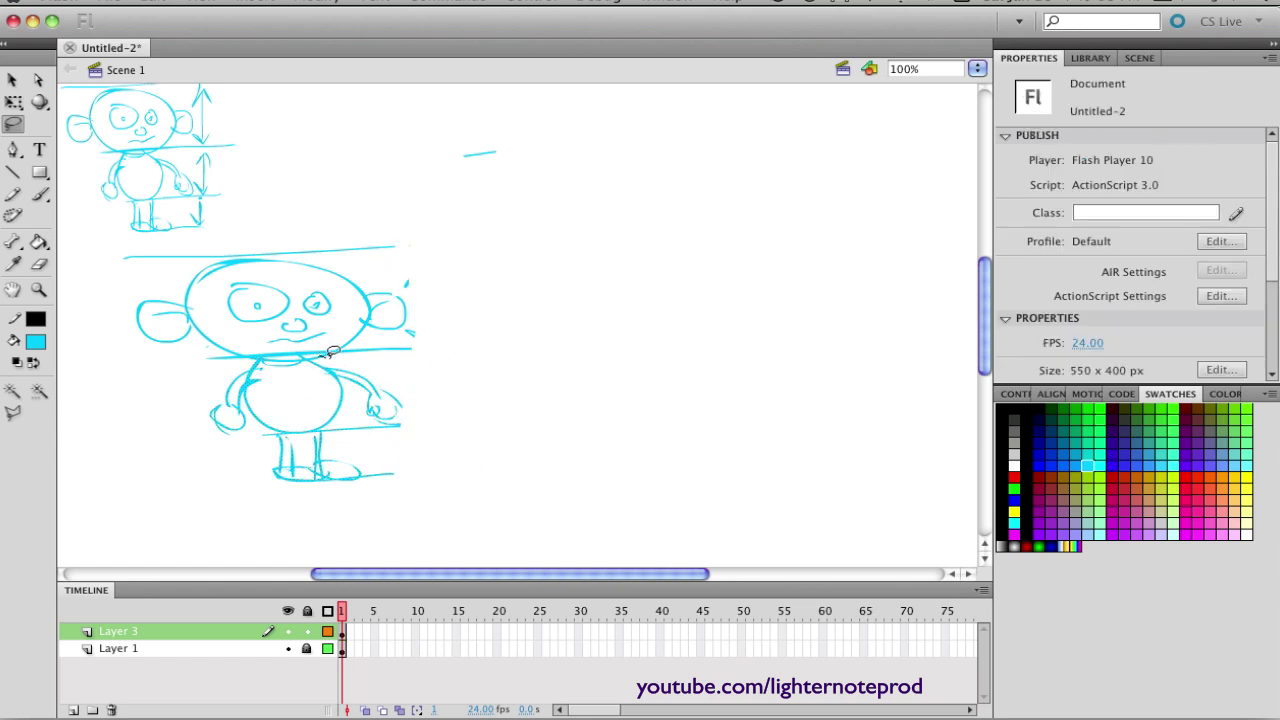
Step: Narrow the lower body with Free Transform and centre it under the big head
mouse_move(332, 350)
left_mouse_down()
mouse_move(427, 434)
mouse_move(349, 509)
mouse_move(193, 466)
mouse_move(226, 381)
mouse_move(330, 351)
left_mouse_up()
key("q")
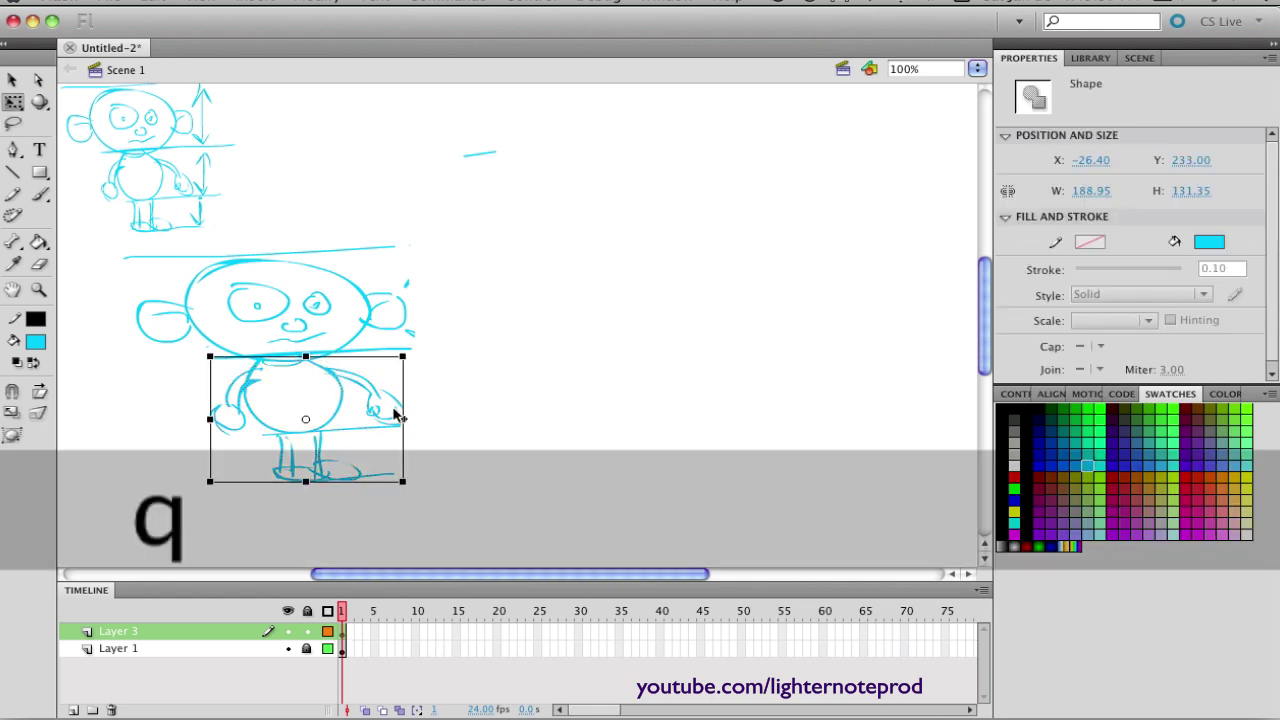
left_click_drag(406, 419, 296, 437)
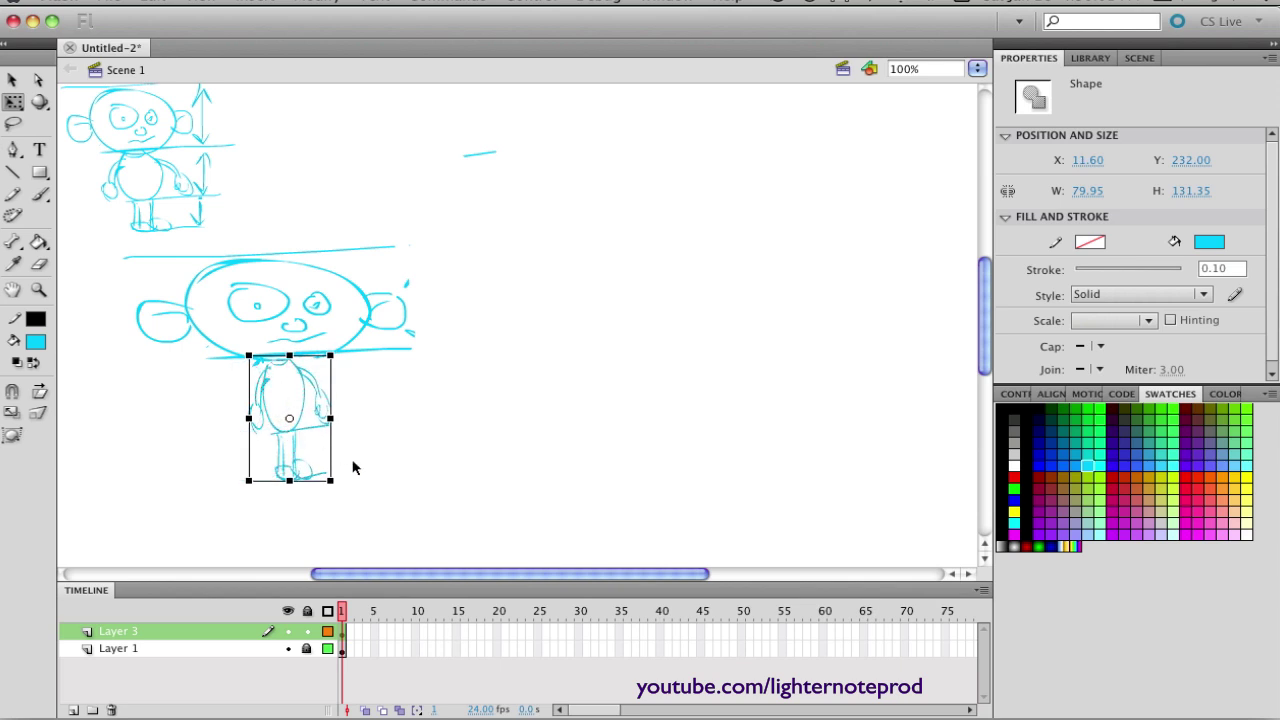
left_click(376, 502)
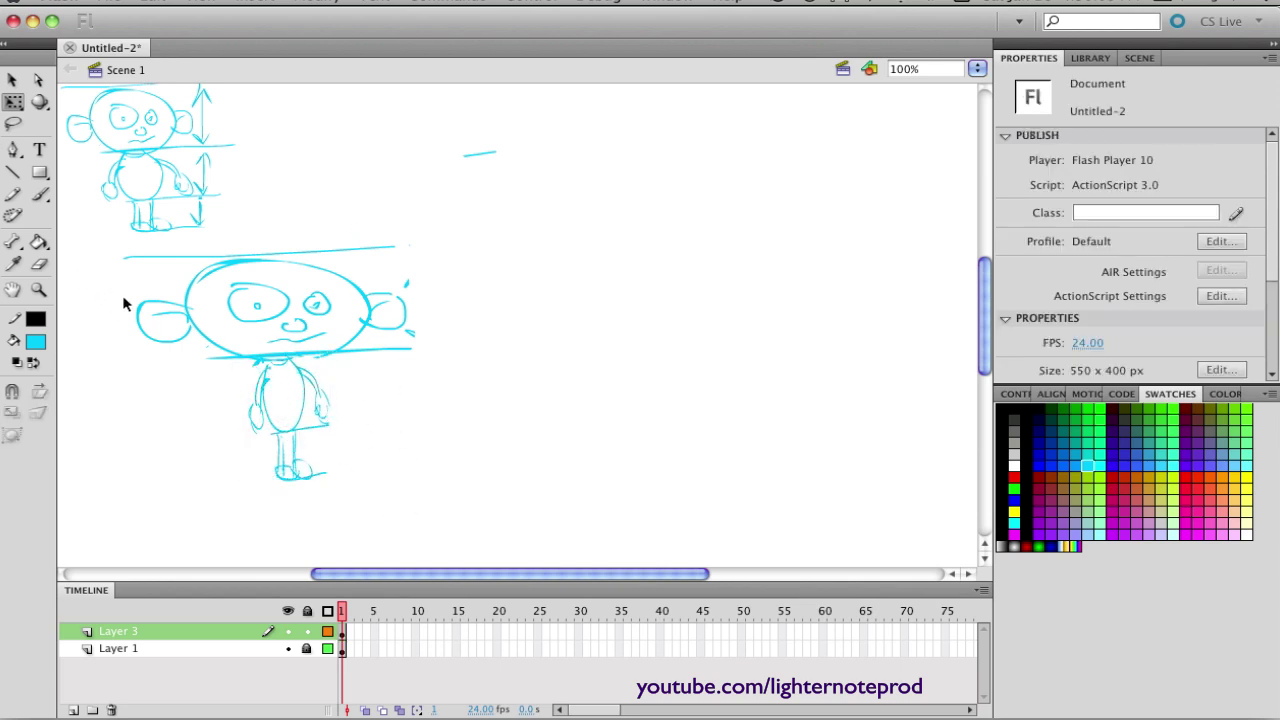
mouse_move(114, 257)
left_mouse_down()
mouse_move(180, 487)
mouse_move(473, 507)
left_mouse_up()
Step: Copy the enlarged sketch and place the pasted copy beside it
left_click_drag(266, 349, 200, 364)
key("super+c")
key("super+v")
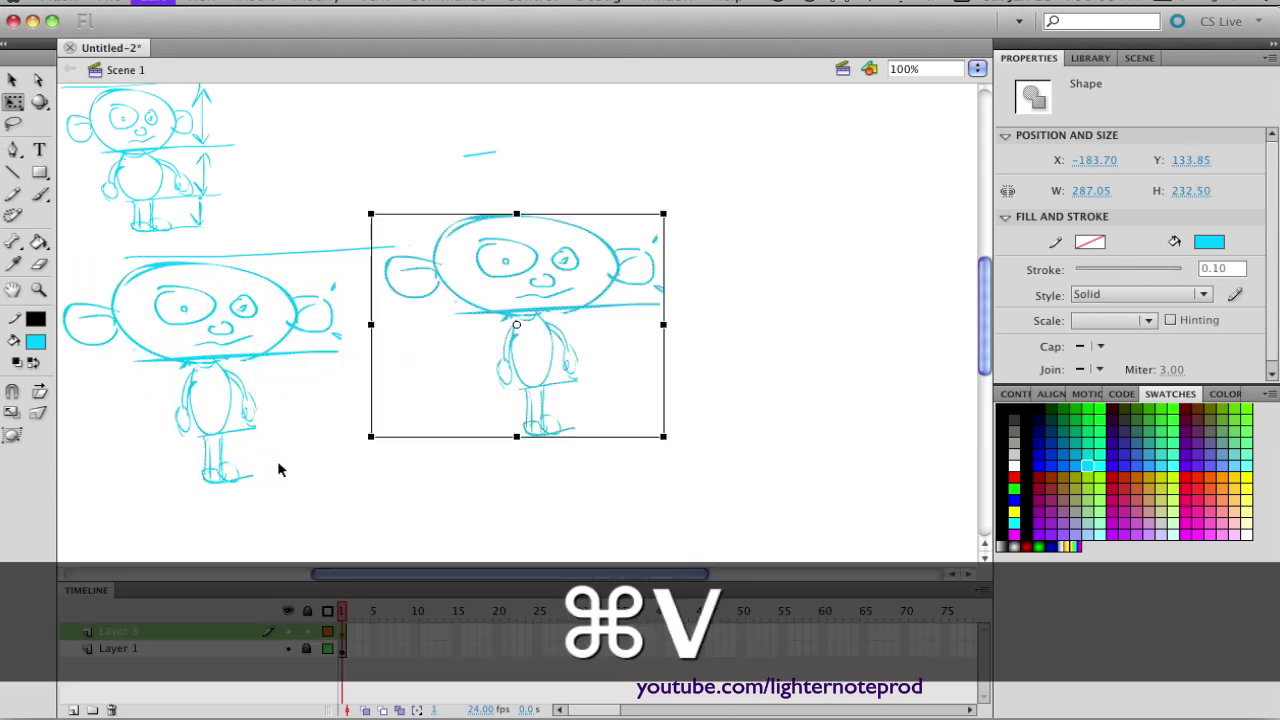
mouse_move(536, 320)
left_mouse_down()
mouse_move(480, 371)
mouse_move(491, 357)
left_mouse_up()
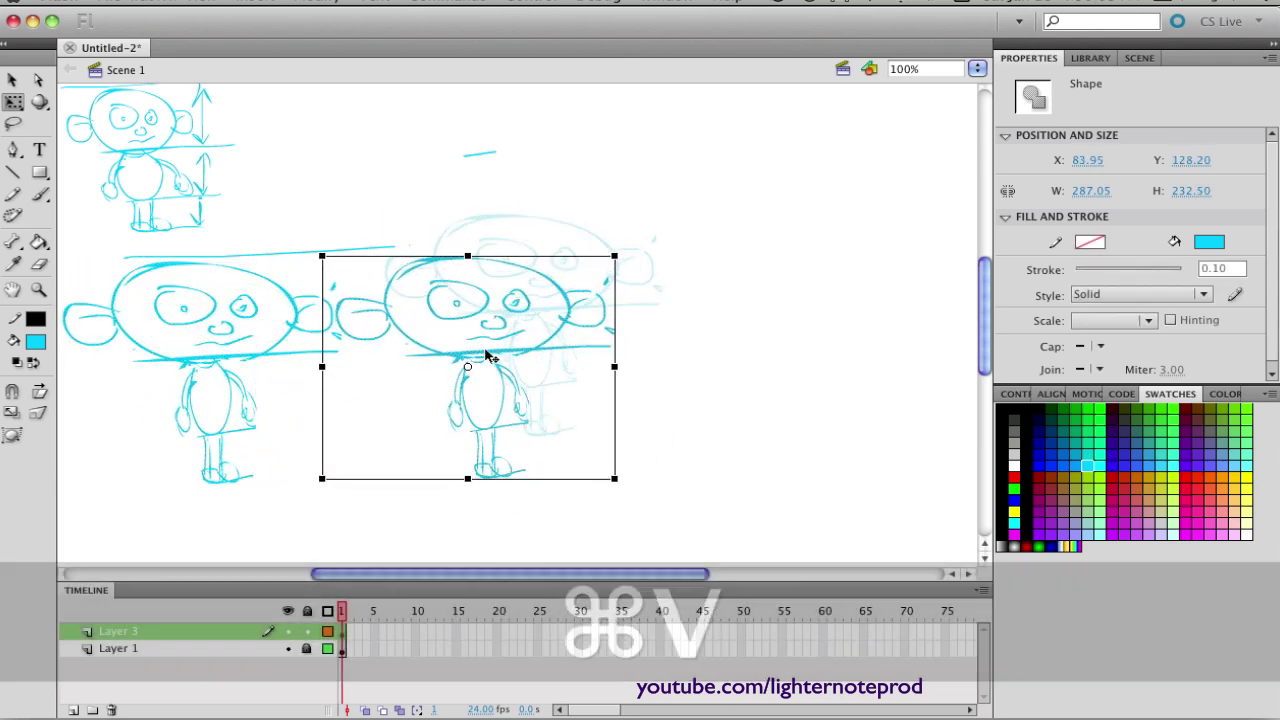
left_click(586, 389)
Step: Shrink the copy's head to a tiny size and set it on the right-hand body
key("l")
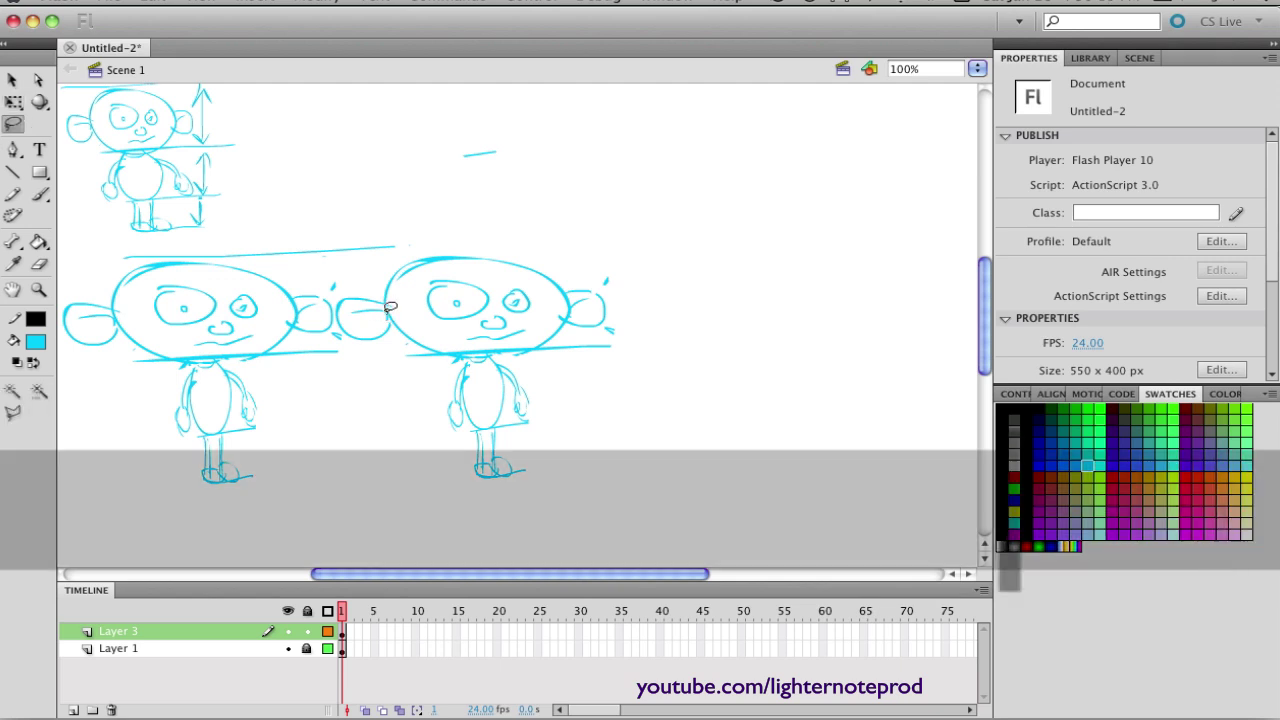
mouse_move(336, 318)
left_mouse_down()
mouse_move(372, 356)
mouse_move(335, 313)
mouse_move(336, 327)
mouse_move(415, 355)
mouse_move(625, 331)
mouse_move(626, 240)
mouse_move(420, 213)
mouse_move(335, 285)
left_mouse_up()
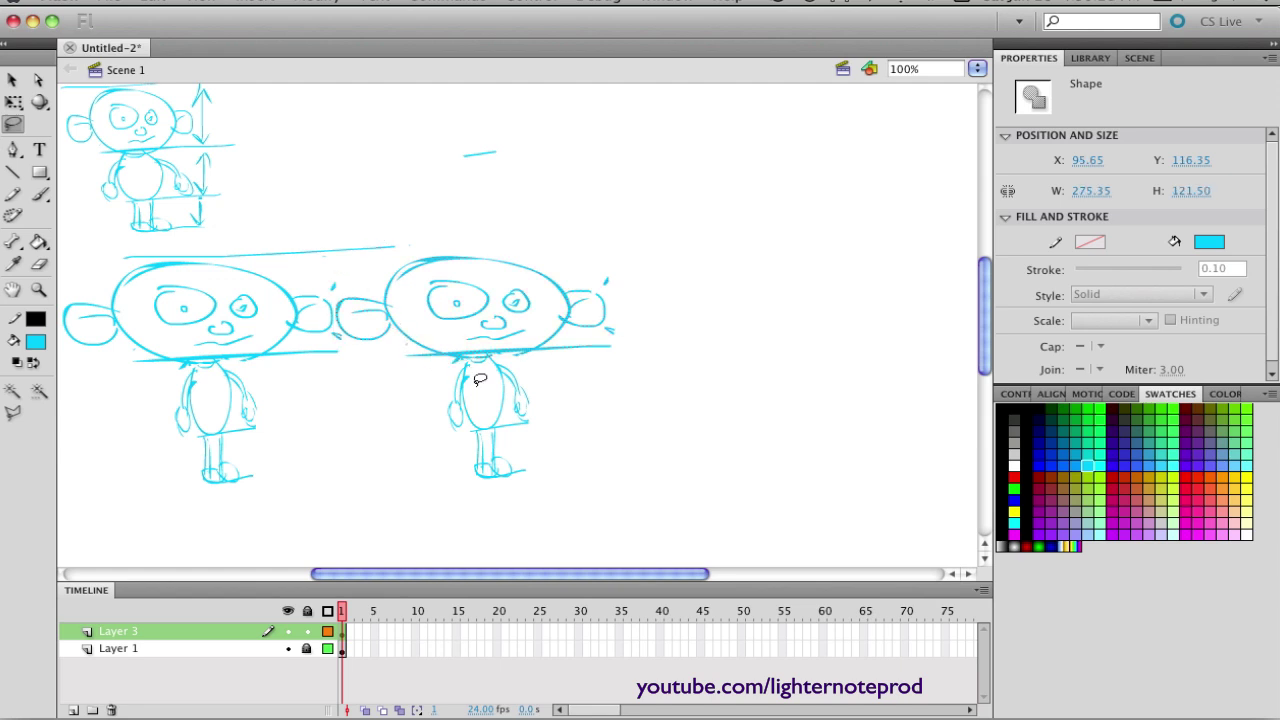
key("q")
left_click_drag(623, 249, 502, 354)
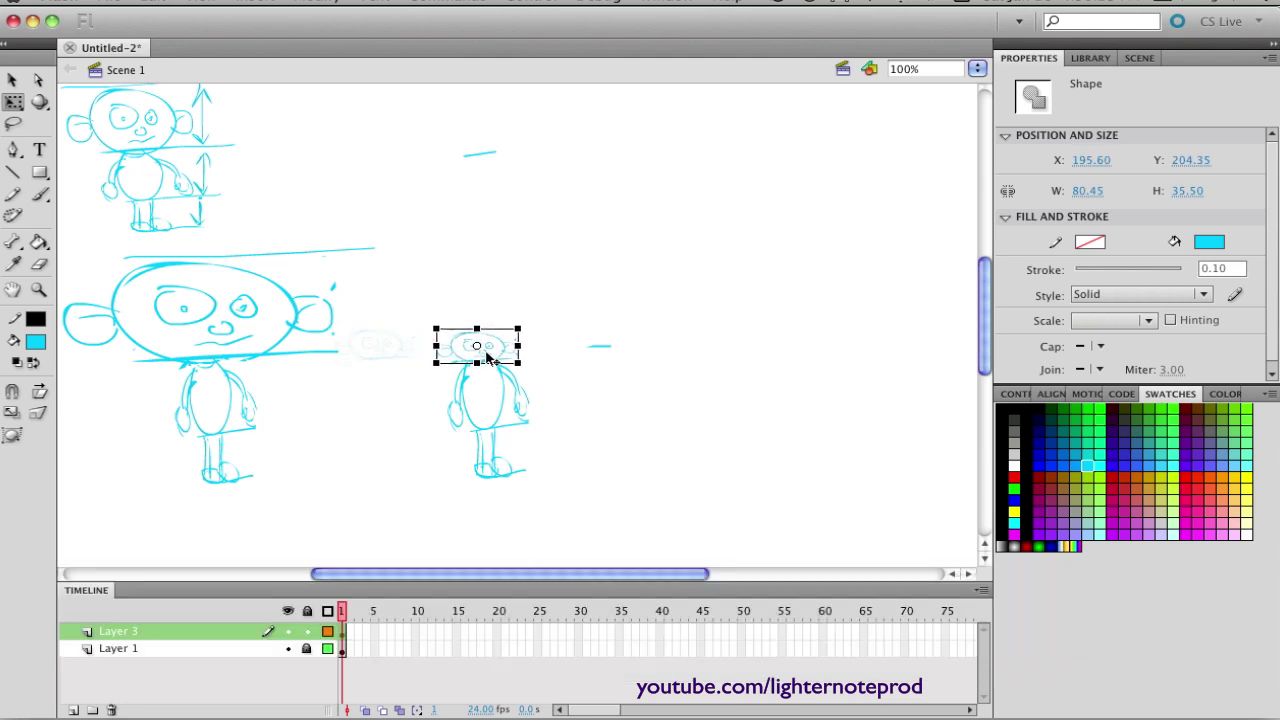
left_click(396, 374)
Step: Move the small full-body figure next to the big-headed sketch
left_click_drag(421, 298, 588, 542)
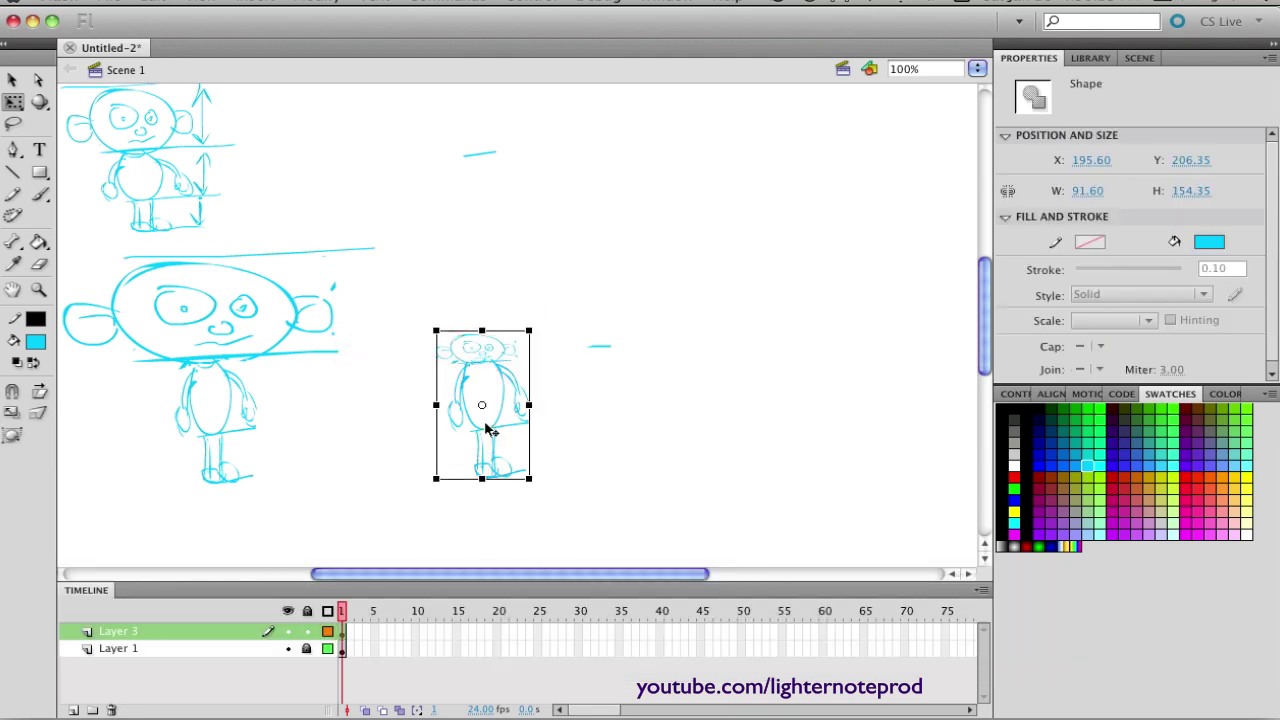
left_click_drag(481, 433, 380, 418)
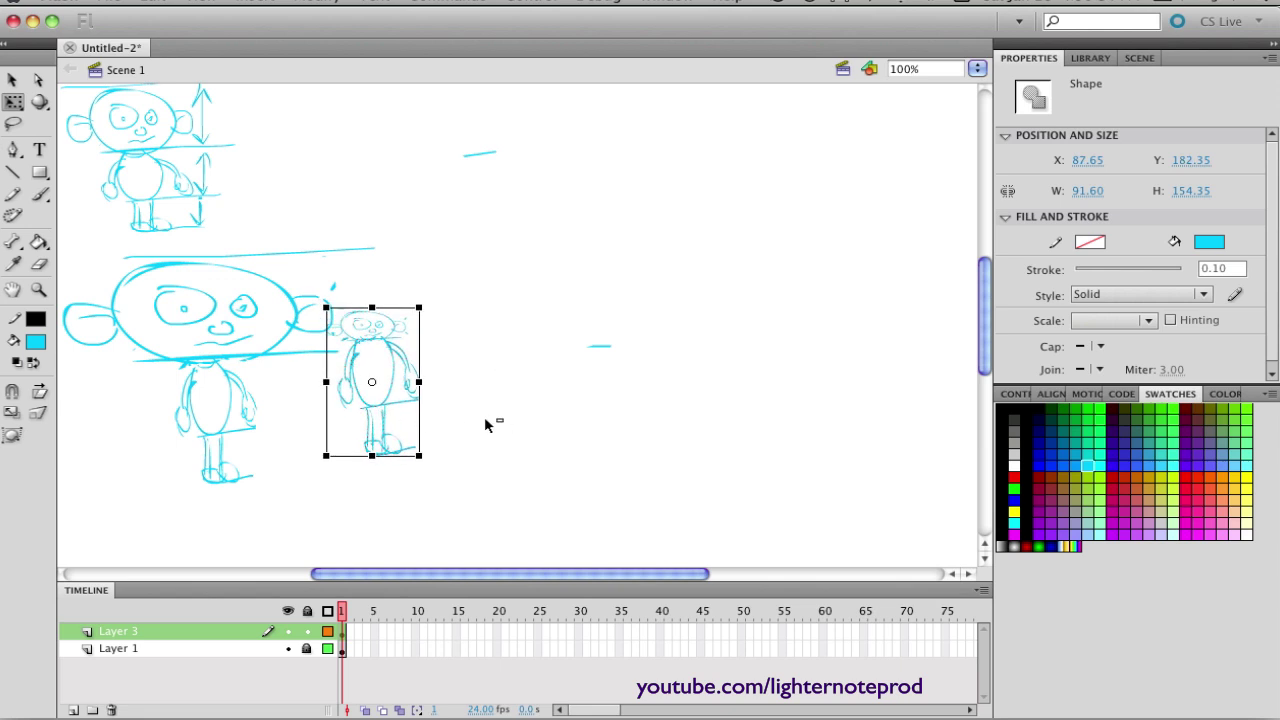
left_click(490, 428)
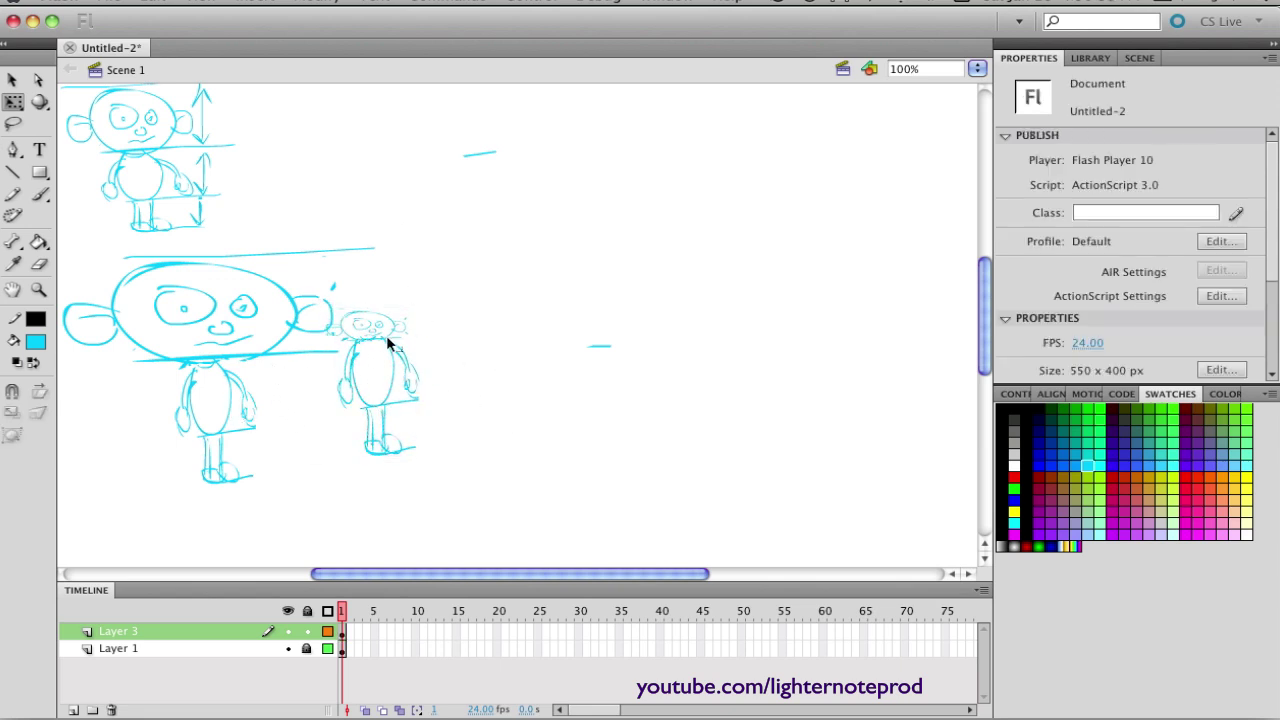
key("e")
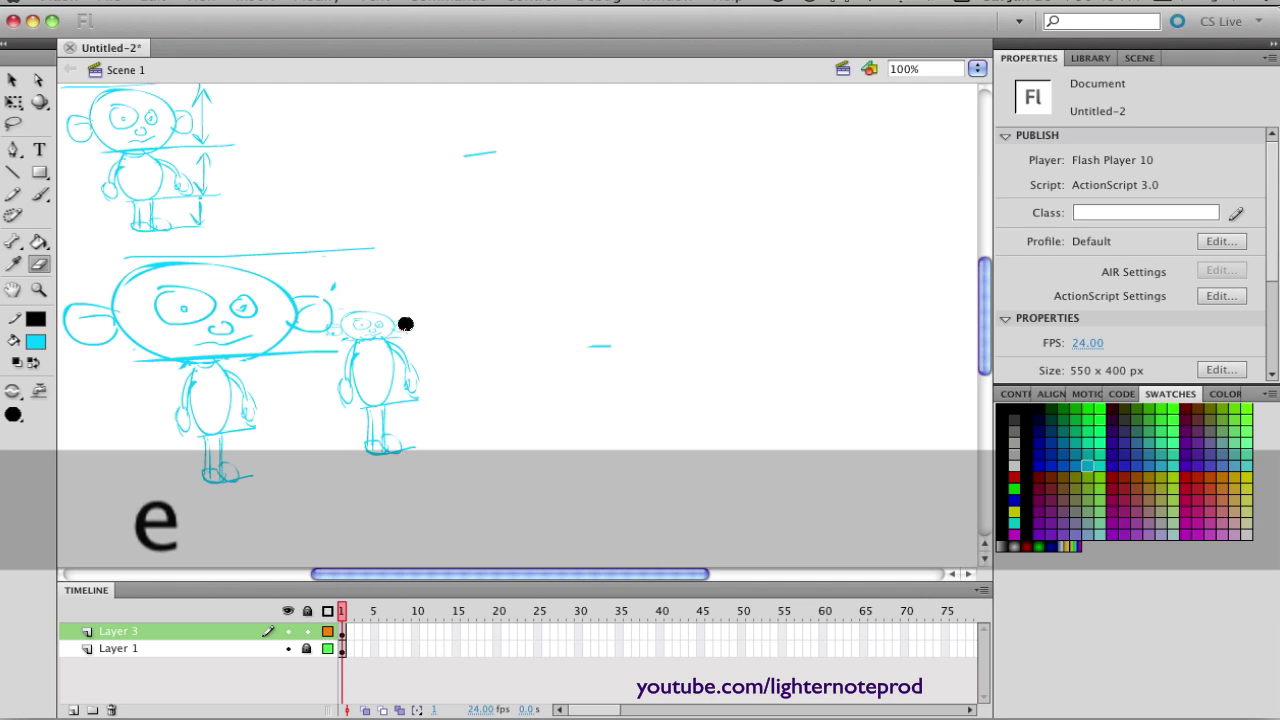
Step: Brush an ear onto the small figure, then lasso the top-left figure and move it beside the big head
key("b")
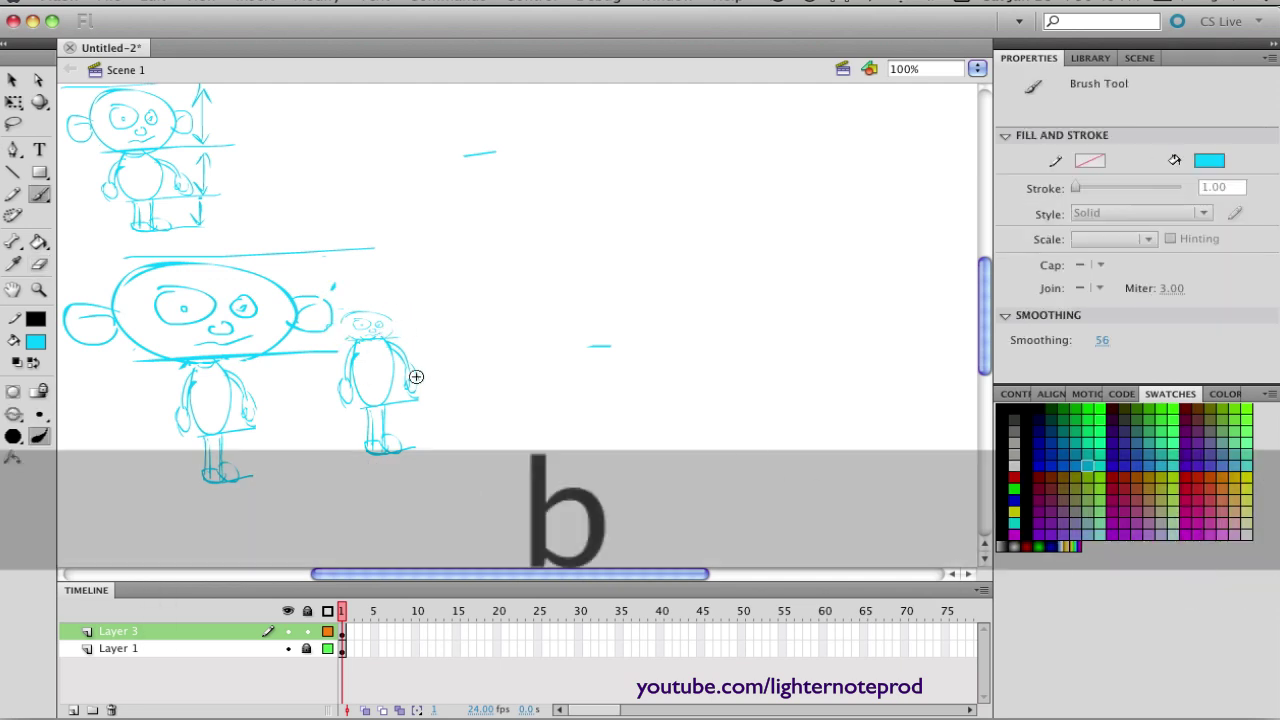
mouse_move(391, 314)
left_mouse_down()
mouse_move(395, 343)
mouse_move(320, 332)
mouse_move(334, 325)
left_mouse_up()
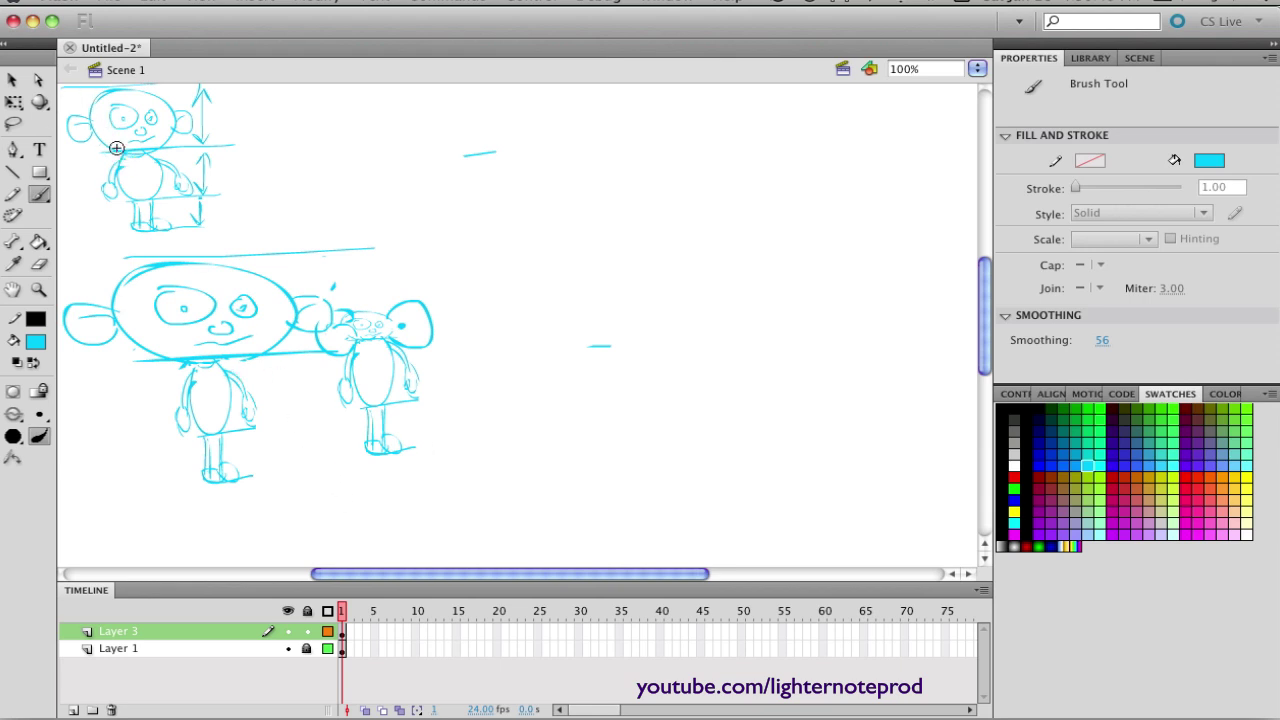
key("l")
left_click_drag(170, 100, 189, 158)
mouse_move(157, 247)
left_mouse_down()
mouse_move(58, 128)
mouse_move(172, 98)
left_mouse_up()
mouse_move(143, 163)
left_mouse_down()
mouse_move(378, 302)
mouse_move(209, 194)
mouse_move(134, 120)
left_mouse_up()
Step: Paste a copy of the figure at right and stretch it tall and thin, about 89 × 228 px
key("super+c")
key("super+v")
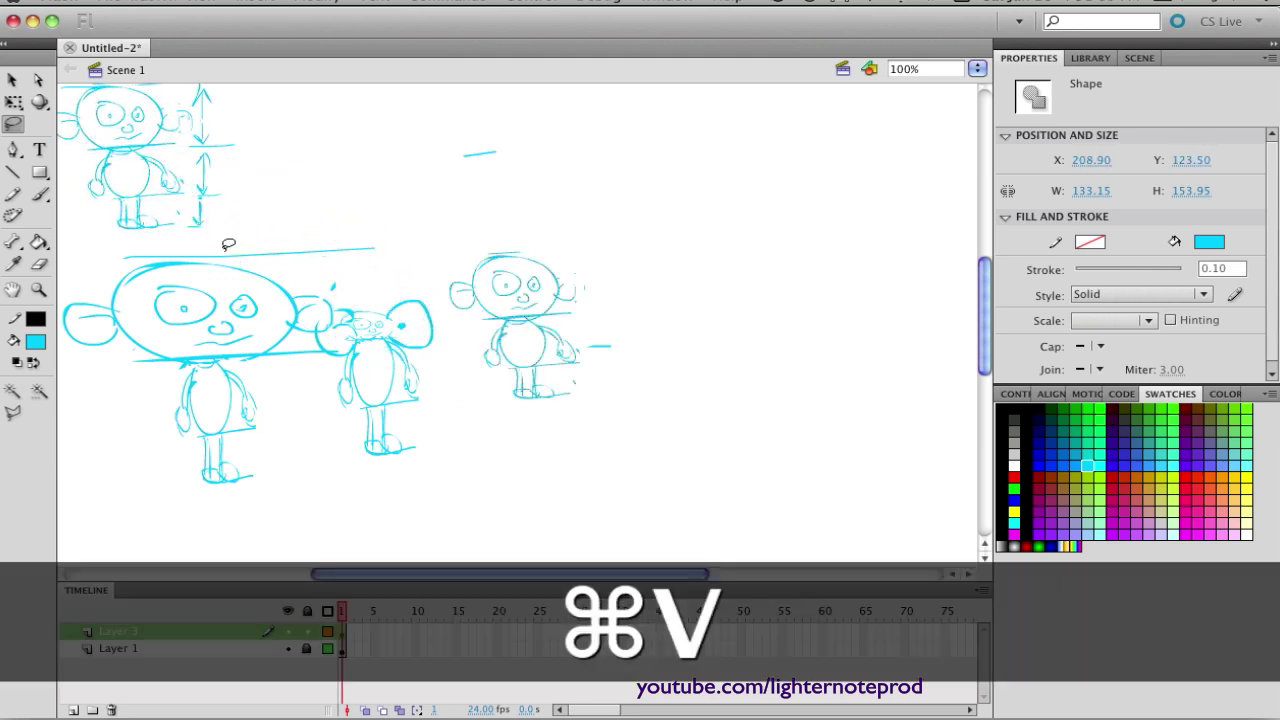
left_click_drag(526, 336, 523, 384)
key("q")
left_click_drag(477, 312, 477, 175)
left_click(560, 437)
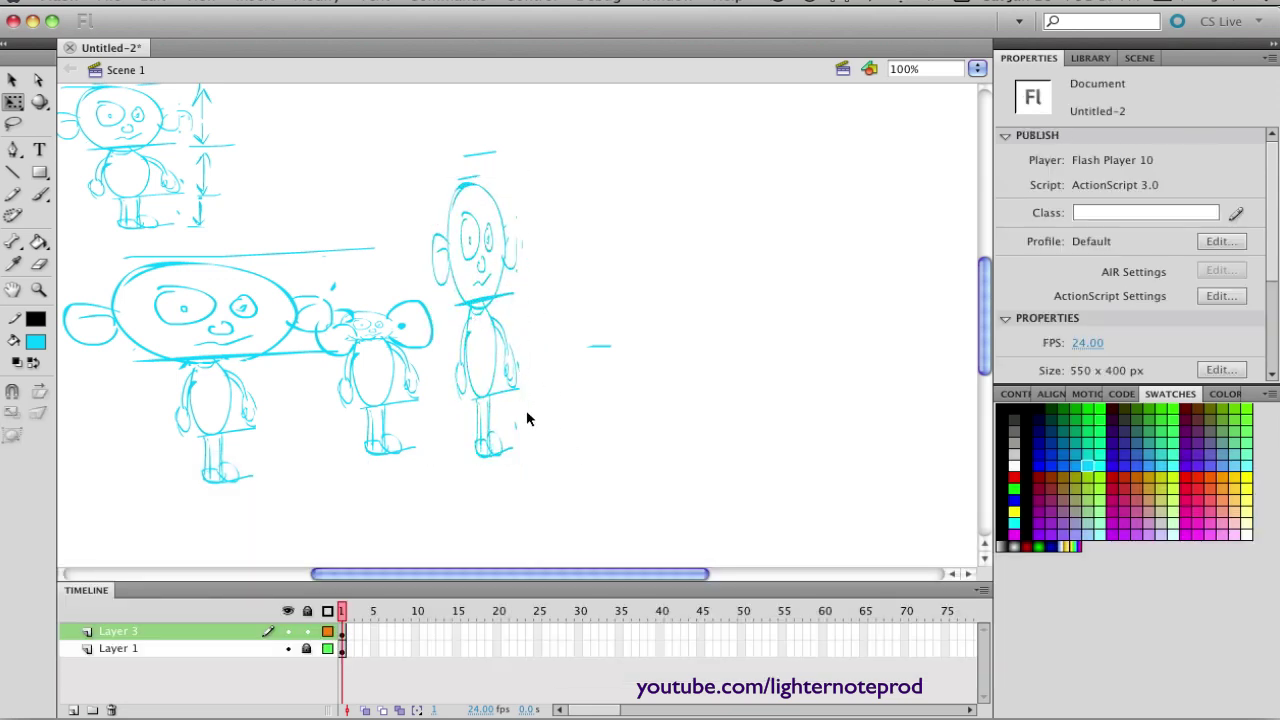
Step: Lasso and copy the big head sketch, placing the first pasted copy on empty canvas
key("l")
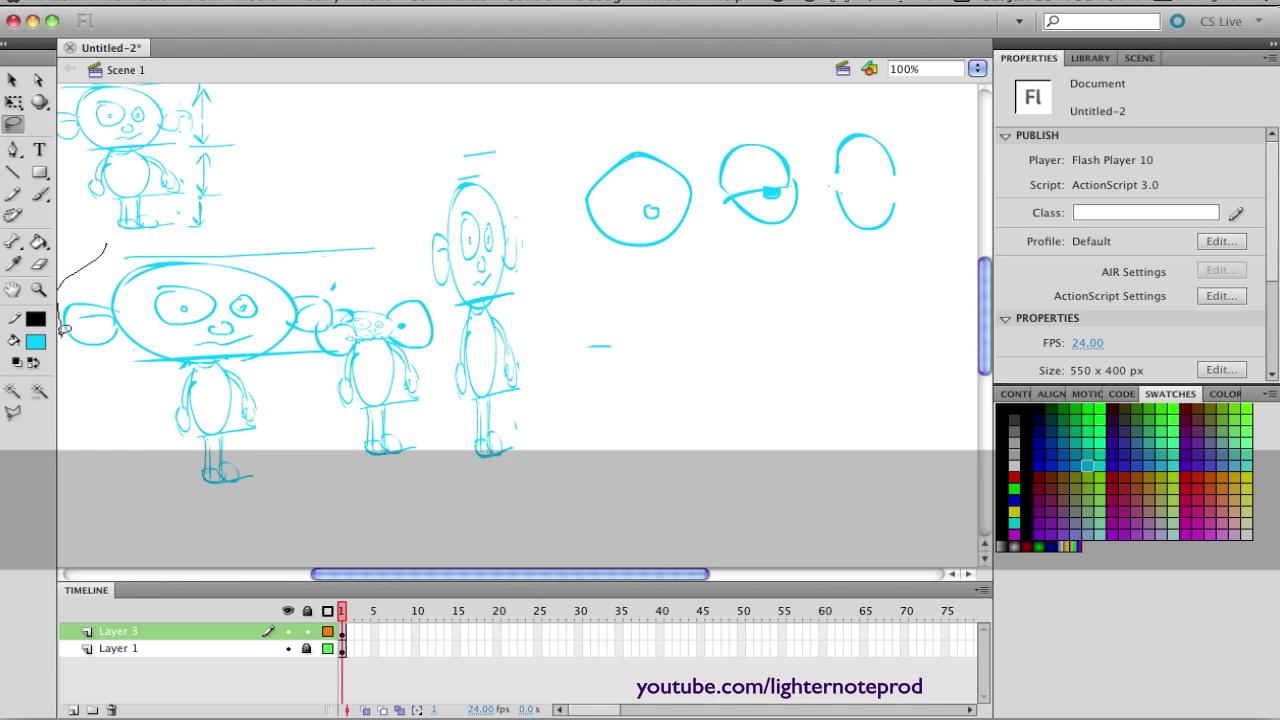
mouse_move(62, 328)
left_mouse_down()
mouse_move(82, 375)
mouse_move(289, 341)
left_mouse_up()
mouse_move(333, 283)
left_mouse_down()
mouse_move(112, 242)
mouse_move(80, 268)
mouse_move(204, 226)
mouse_move(344, 285)
left_mouse_up()
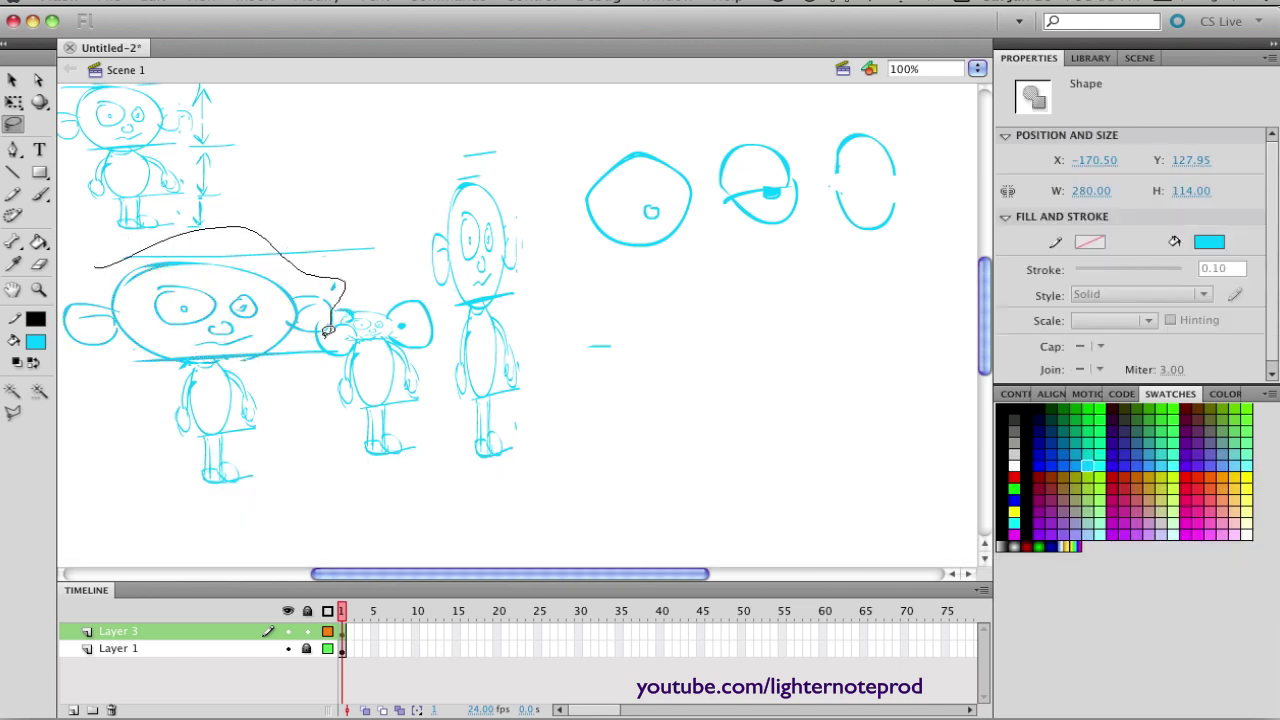
left_click_drag(62, 343, 90, 265)
key("super+c")
key("super+v")
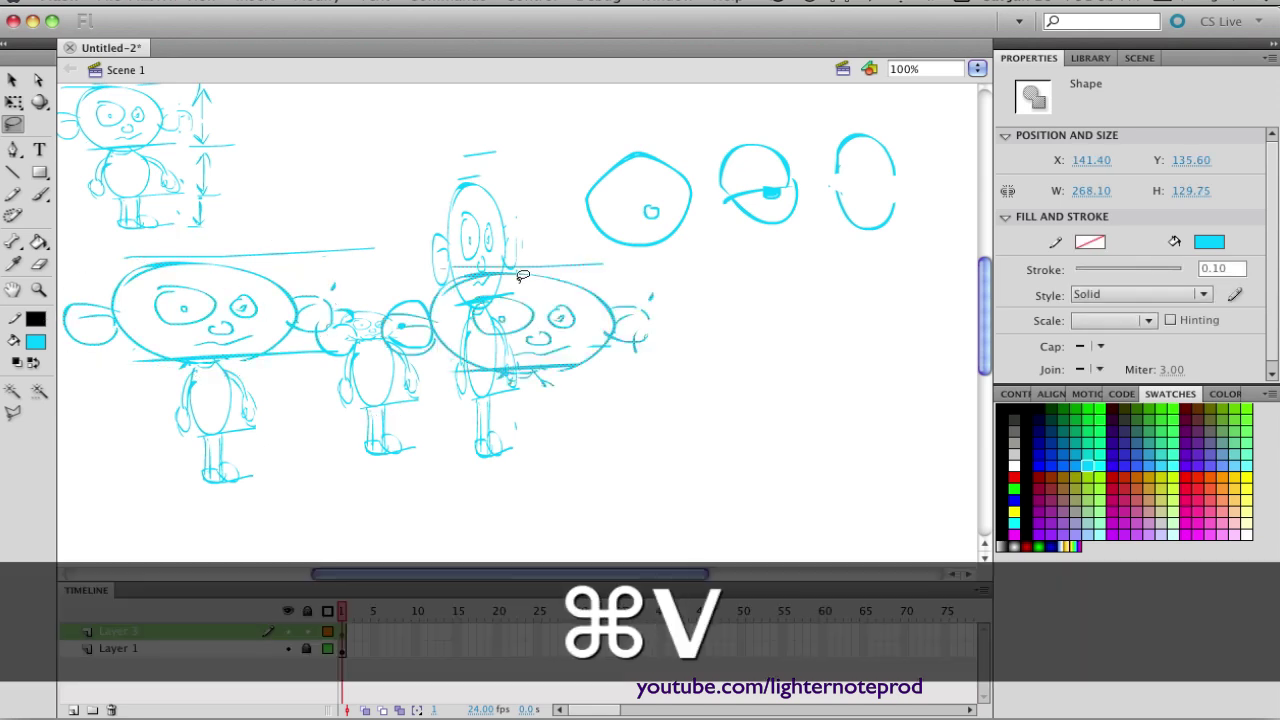
left_click_drag(584, 371, 722, 380)
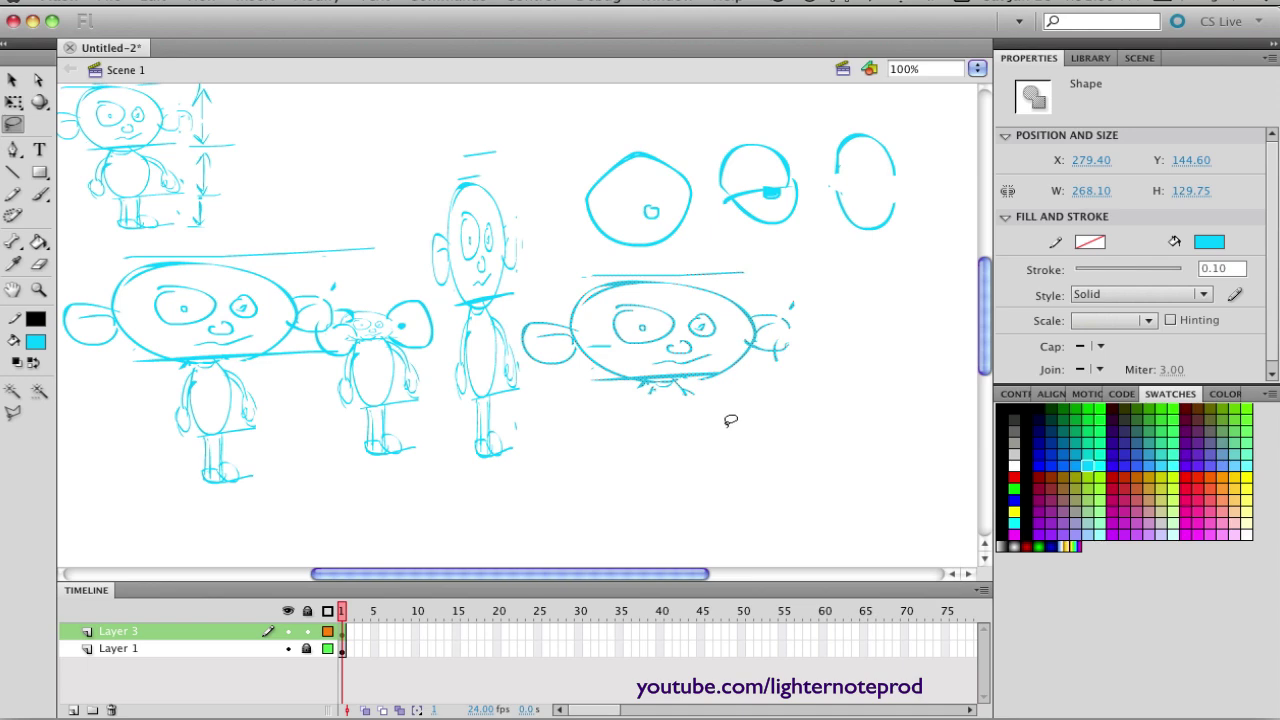
Step: Paste two more head copies, one below the first and one at the far right
key("super+v")
left_click_drag(575, 373, 709, 525)
key("super+c")
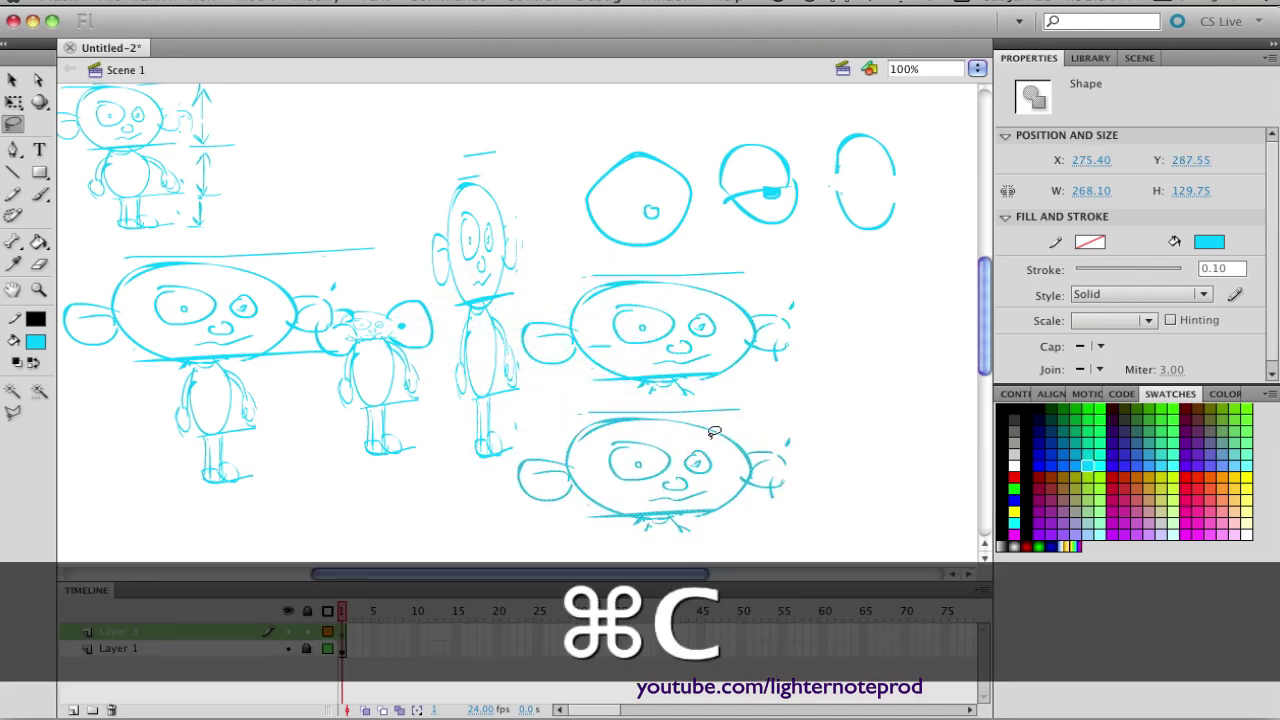
key("super+v")
mouse_move(580, 352)
left_mouse_down()
mouse_move(646, 380)
mouse_move(990, 370)
mouse_move(943, 354)
mouse_move(895, 401)
left_mouse_up()
Step: Zoom out to 50% and move all the sketches up and to the left
left_click(979, 73)
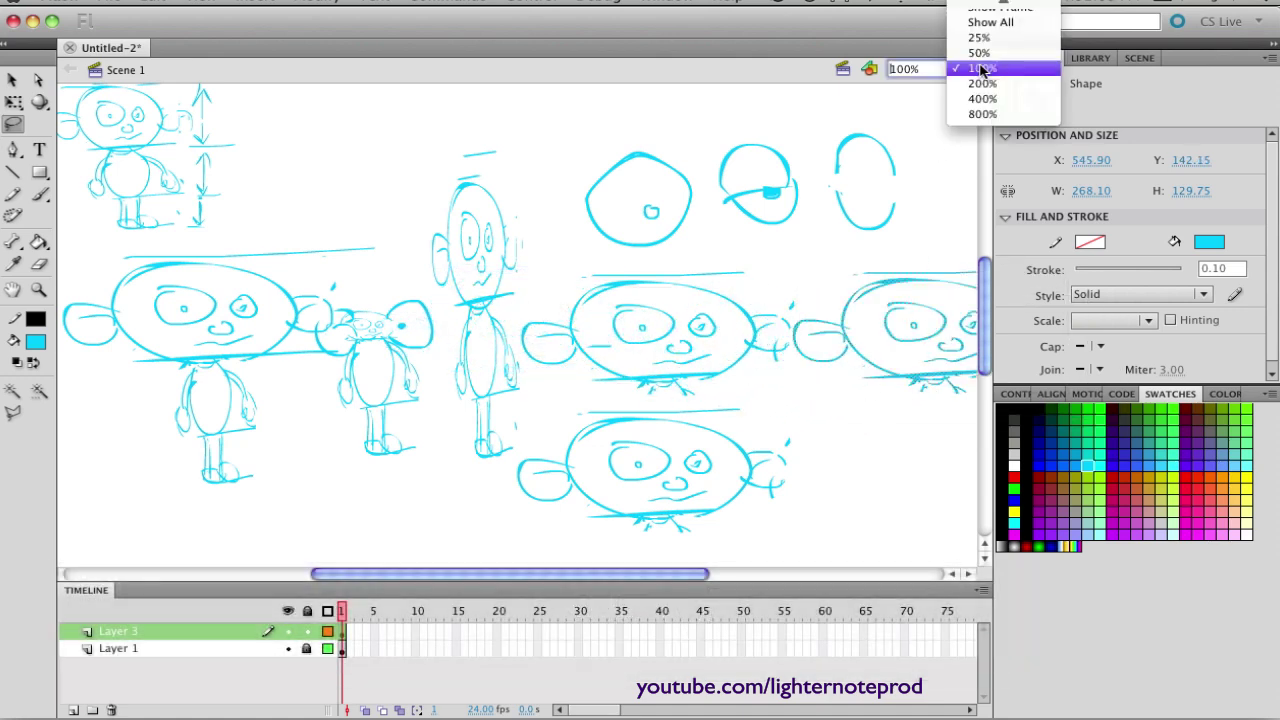
left_click(985, 54)
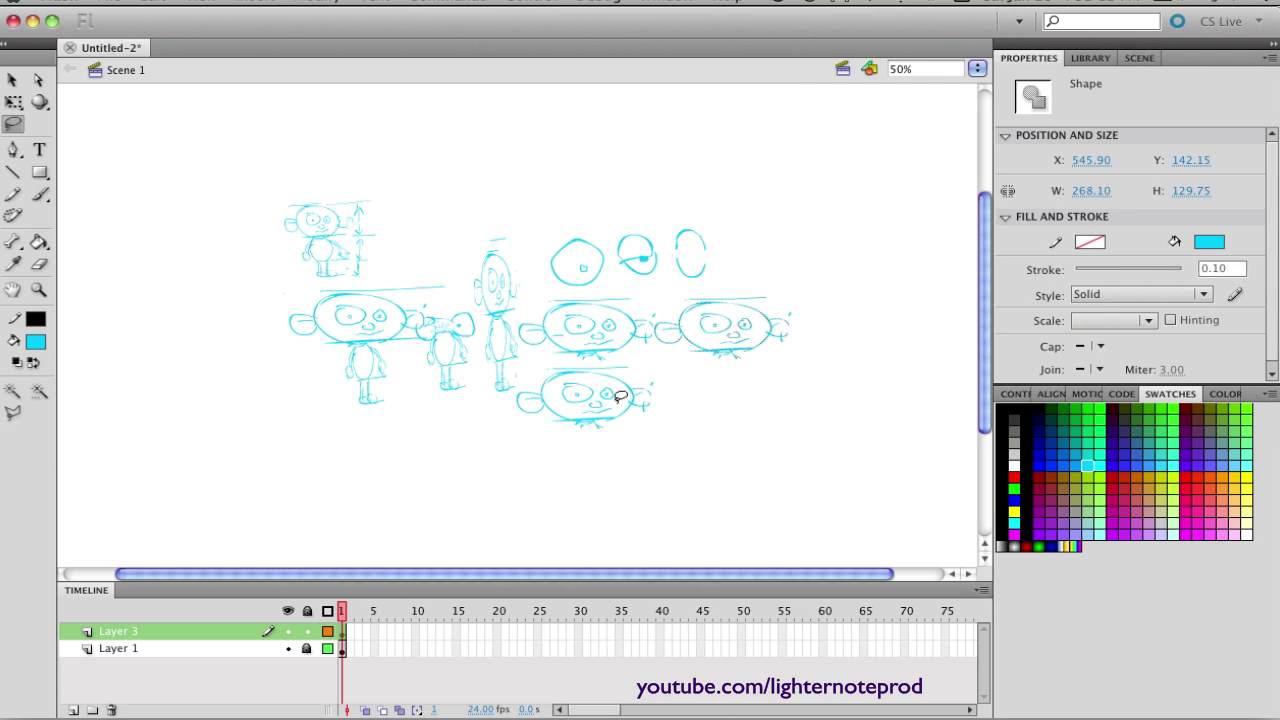
mouse_move(236, 183)
left_mouse_down()
mouse_move(238, 267)
mouse_move(409, 439)
mouse_move(509, 393)
mouse_move(499, 412)
mouse_move(619, 473)
mouse_move(892, 254)
mouse_move(622, 118)
mouse_move(300, 159)
mouse_move(256, 237)
mouse_move(210, 262)
left_mouse_up()
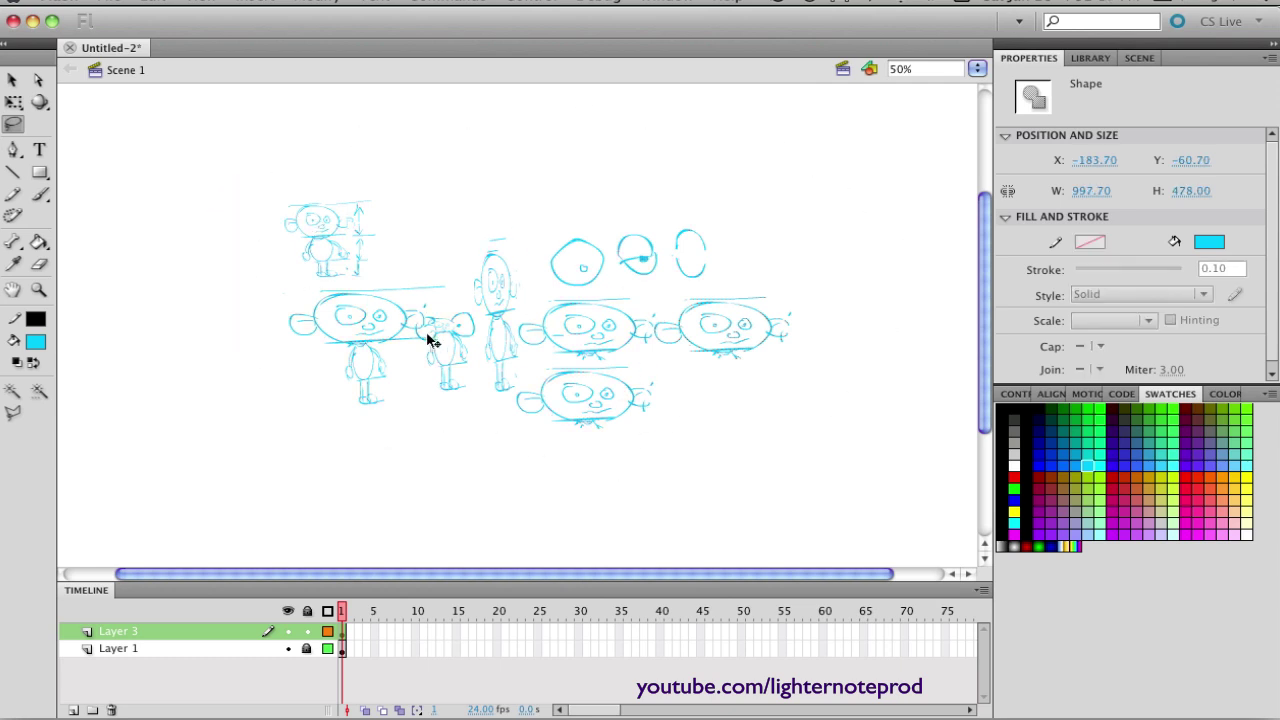
left_click_drag(350, 303, 145, 192)
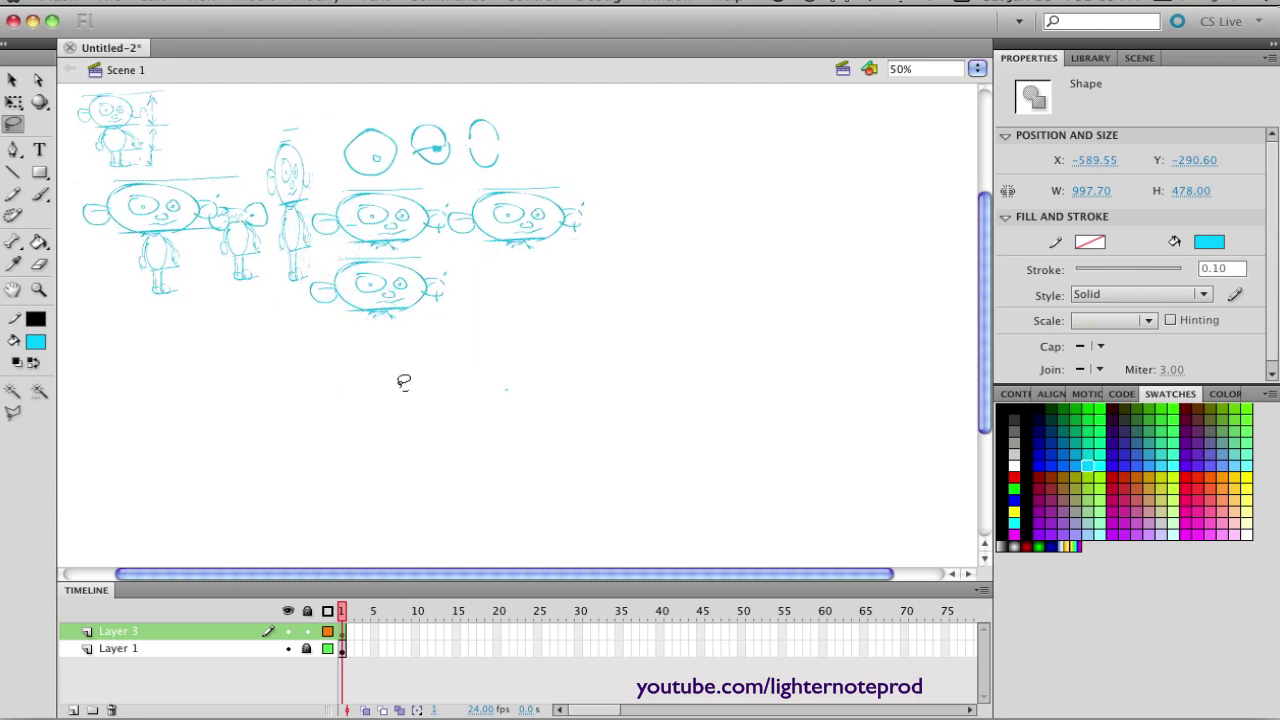
left_click(485, 262)
Step: Paste a fourth head and move all four faces down-left below the figures
key("super+v")
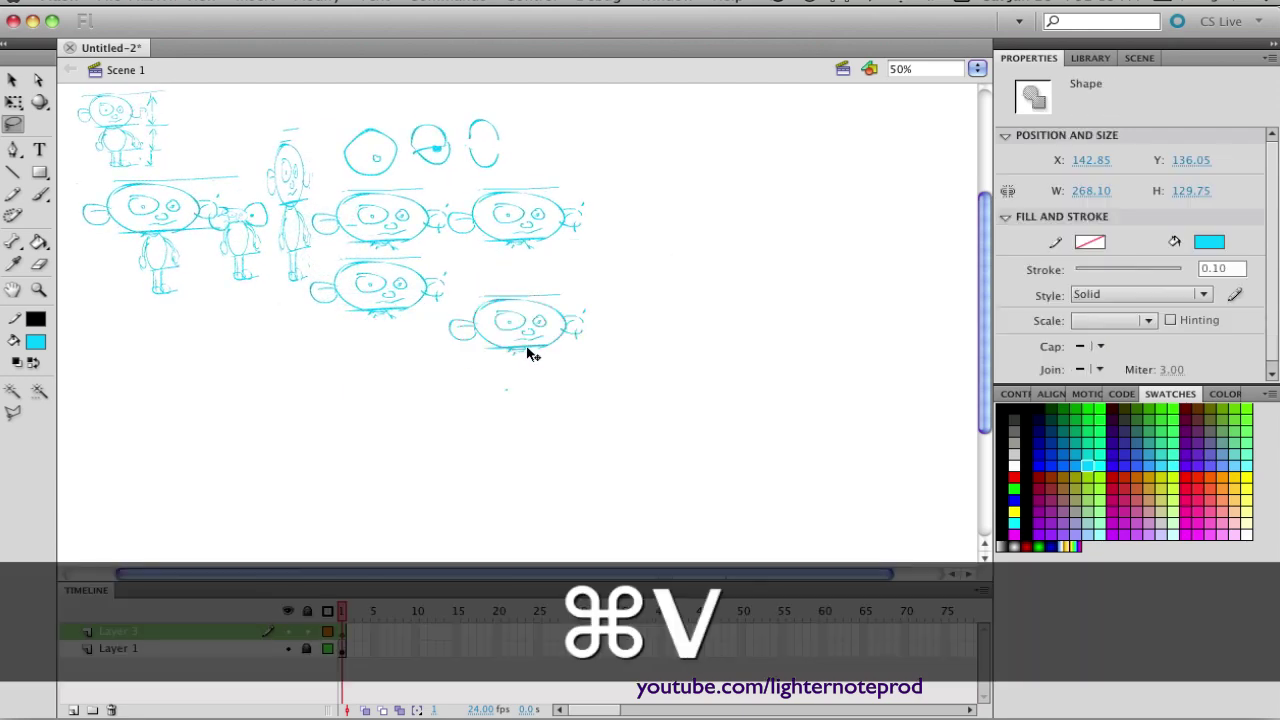
left_click_drag(533, 355, 540, 316)
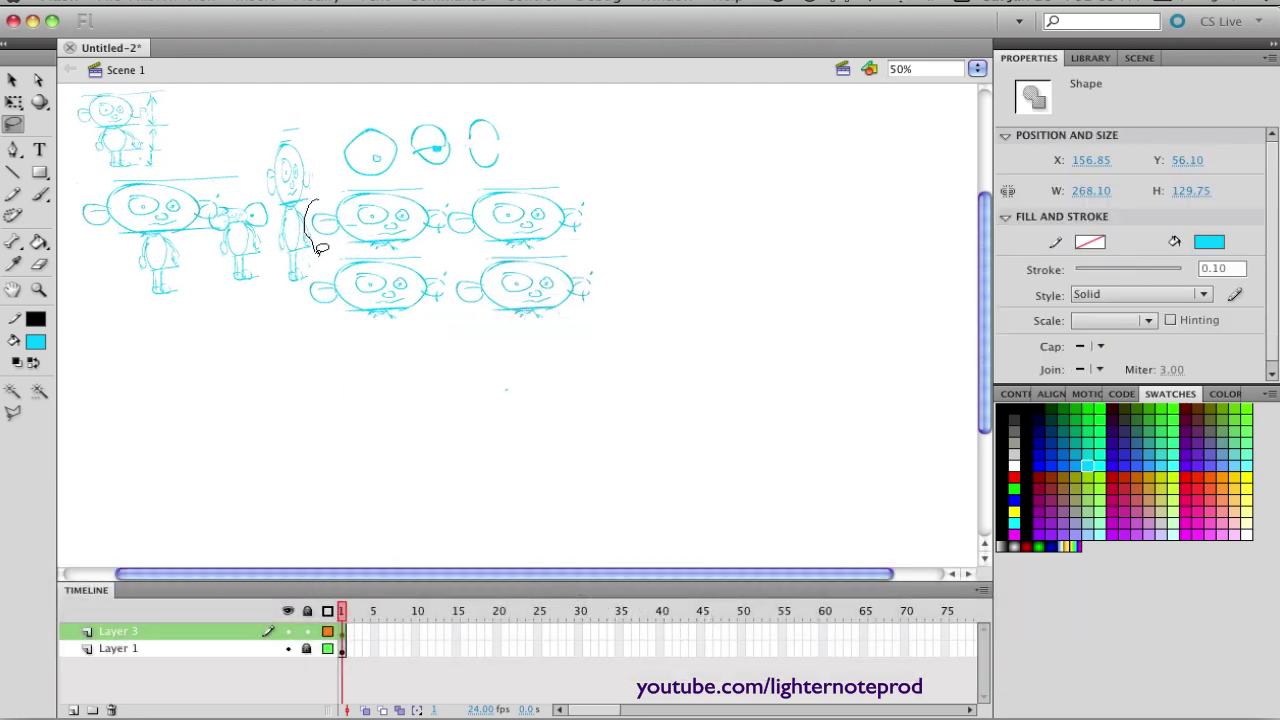
mouse_move(320, 248)
left_mouse_down()
mouse_move(459, 338)
mouse_move(639, 299)
mouse_move(608, 157)
mouse_move(368, 170)
left_mouse_up()
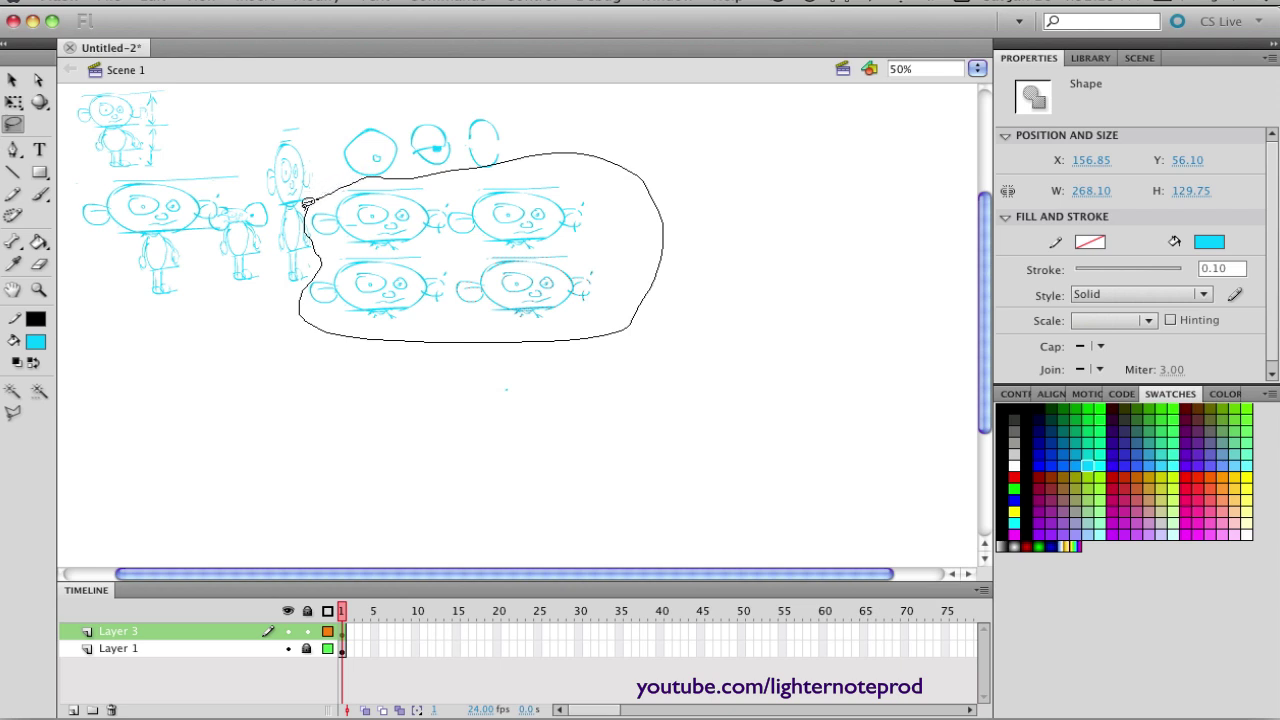
left_click_drag(308, 203, 308, 203)
mouse_move(400, 251)
left_mouse_down()
mouse_move(246, 400)
mouse_move(165, 392)
left_mouse_up()
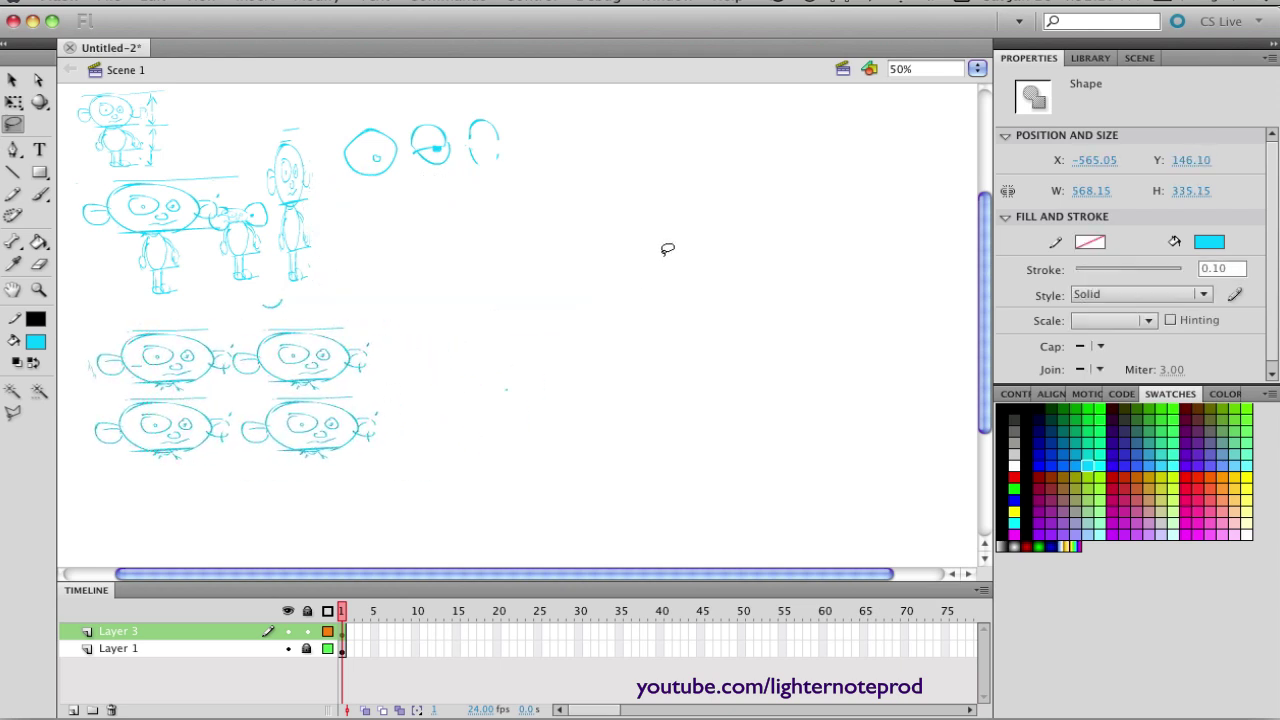
Step: Zoom back to 100% and return to the Selection tool
left_click(977, 68)
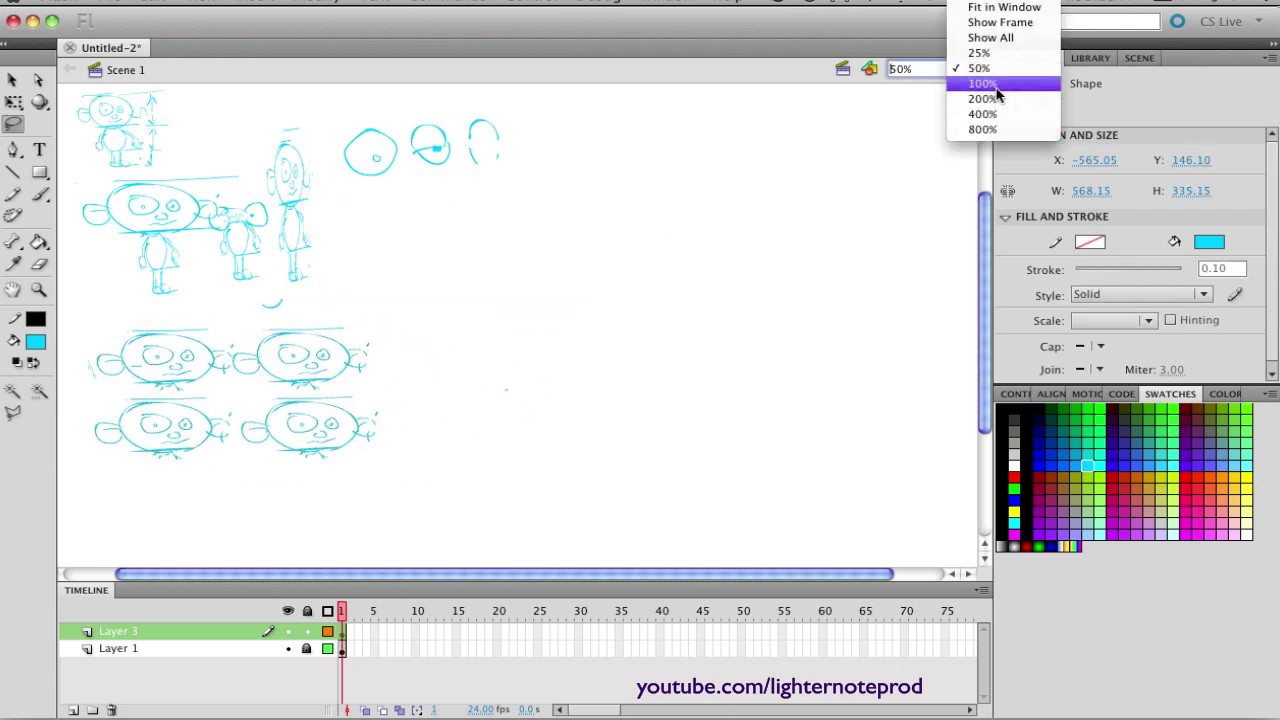
left_click(975, 90)
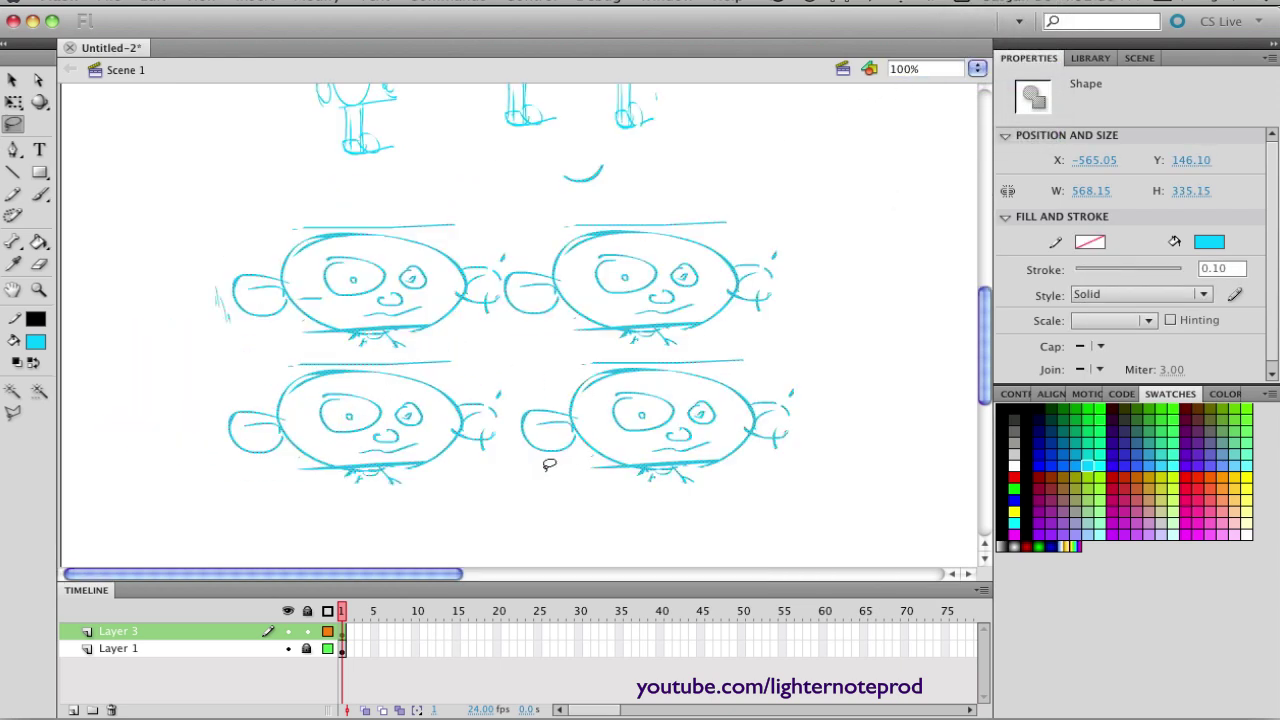
left_click(670, 538)
key("v")
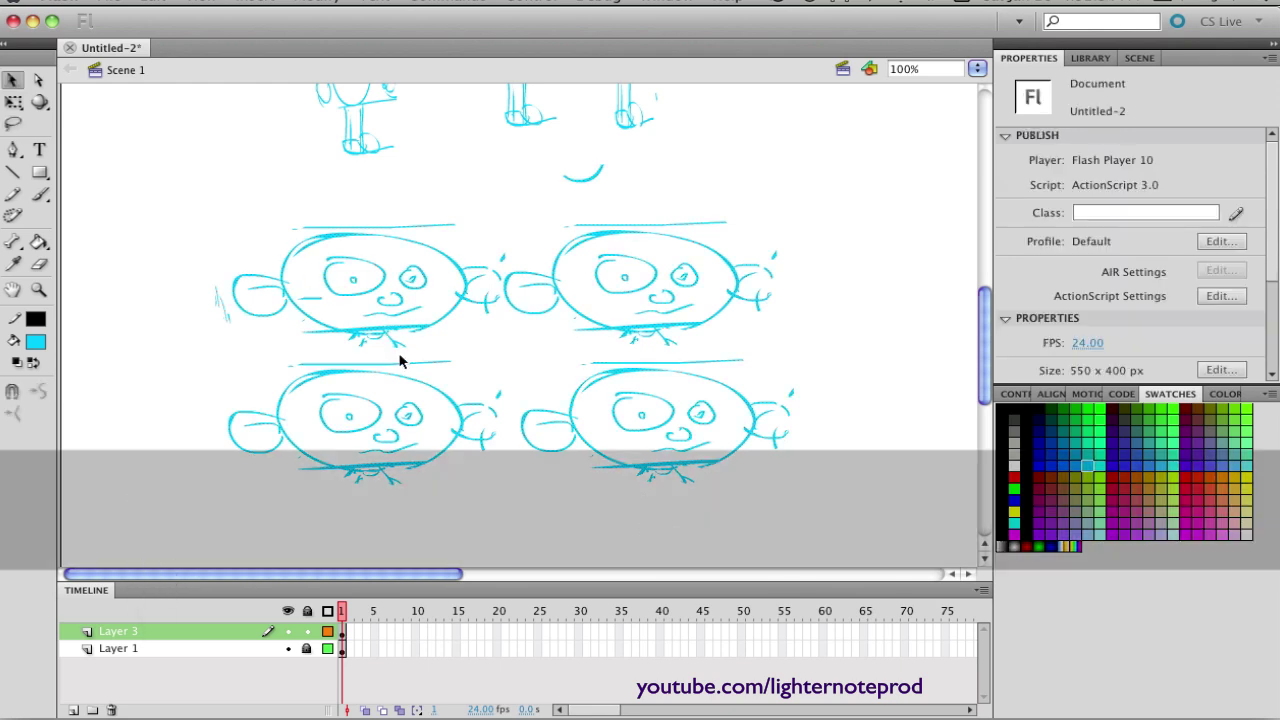
Step: Lasso the first face's eyes, shrink them, then stretch them taller
key("l")
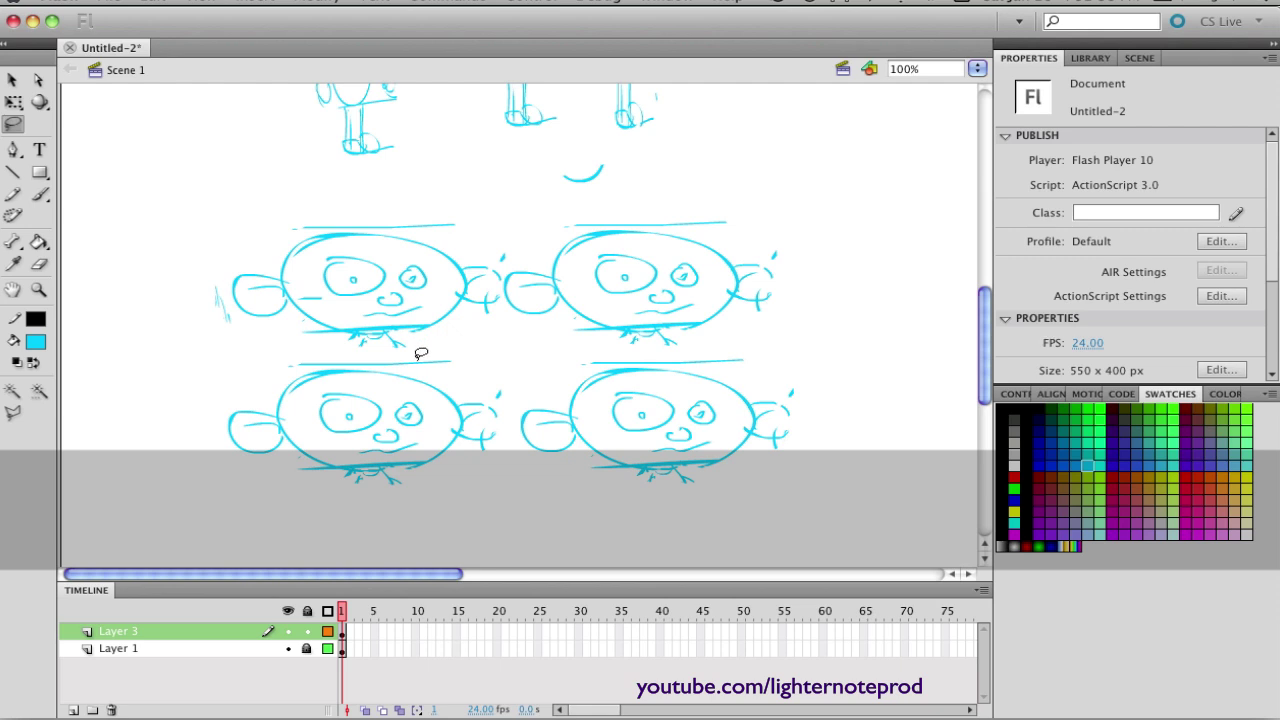
mouse_move(311, 261)
left_mouse_down()
mouse_move(339, 301)
mouse_move(408, 291)
mouse_move(432, 260)
mouse_move(370, 247)
mouse_move(313, 258)
left_mouse_up()
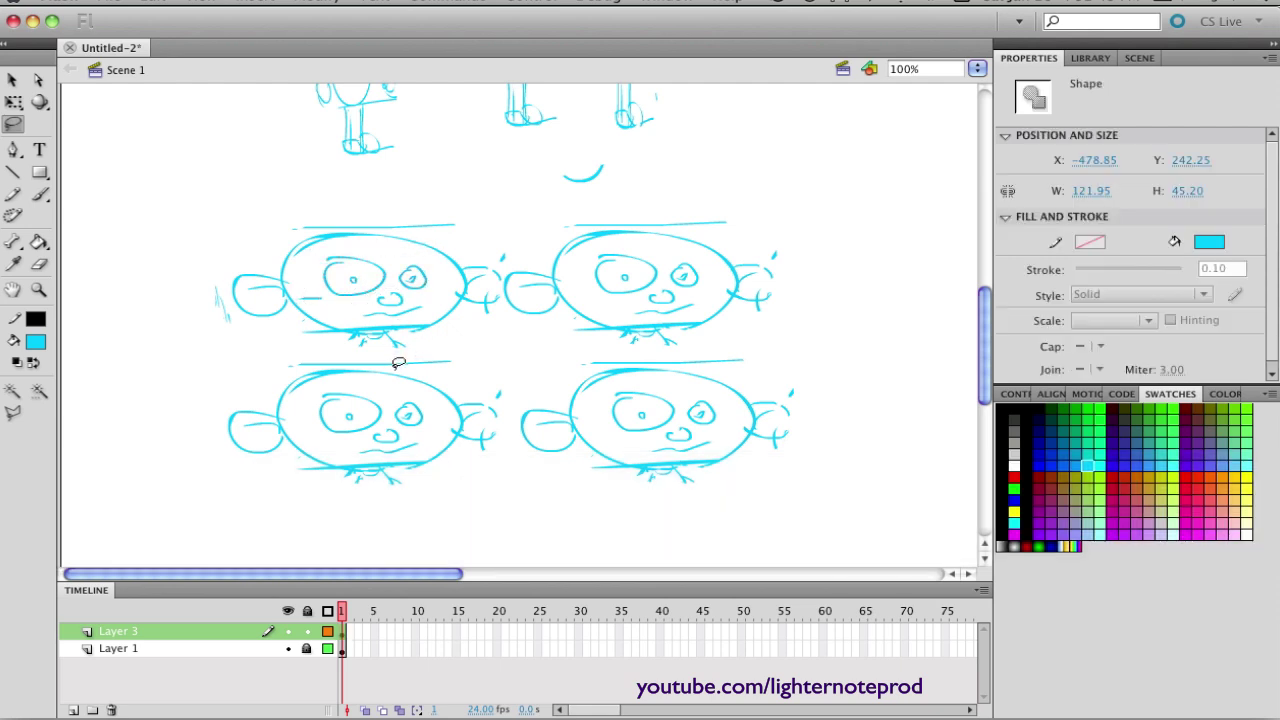
key("q")
left_click_drag(429, 303, 406, 283)
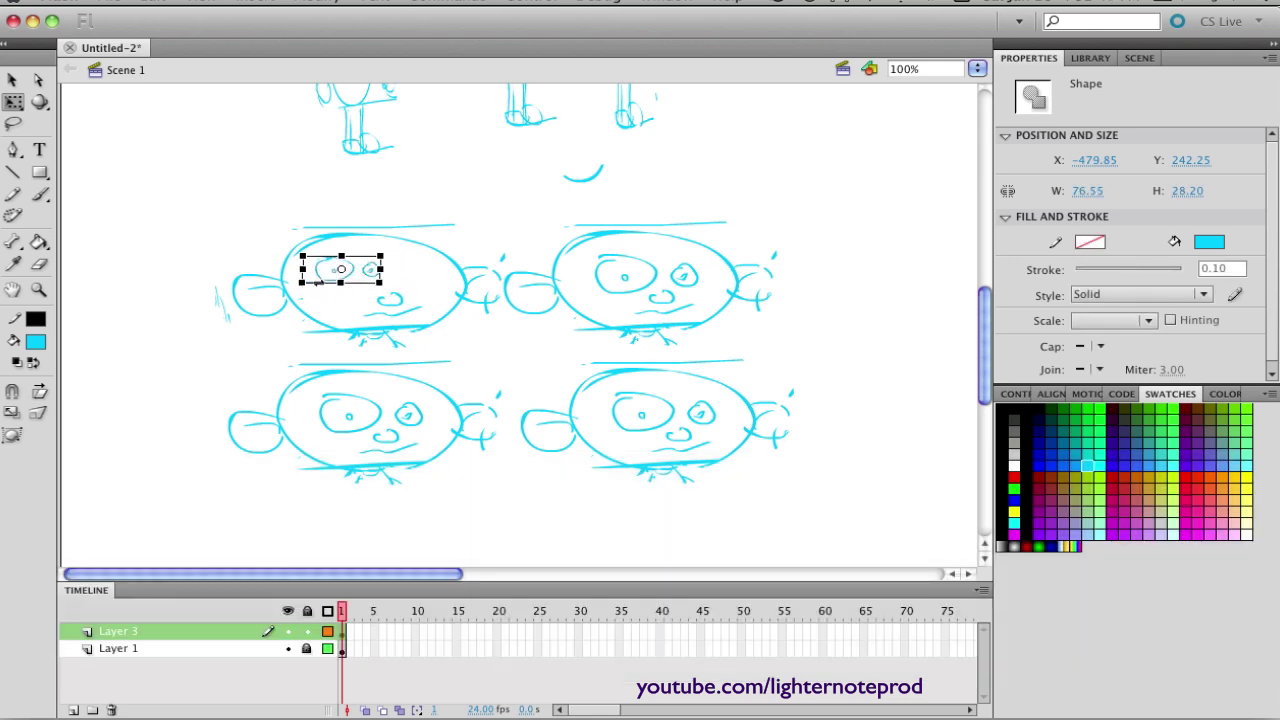
mouse_move(341, 284)
left_mouse_down()
mouse_move(340, 314)
mouse_move(384, 265)
mouse_move(391, 323)
mouse_move(346, 337)
mouse_move(387, 348)
left_mouse_up()
left_click(421, 289)
Step: Erase the first face's mouth and chin and brush a new curved grinning mouth
key("e")
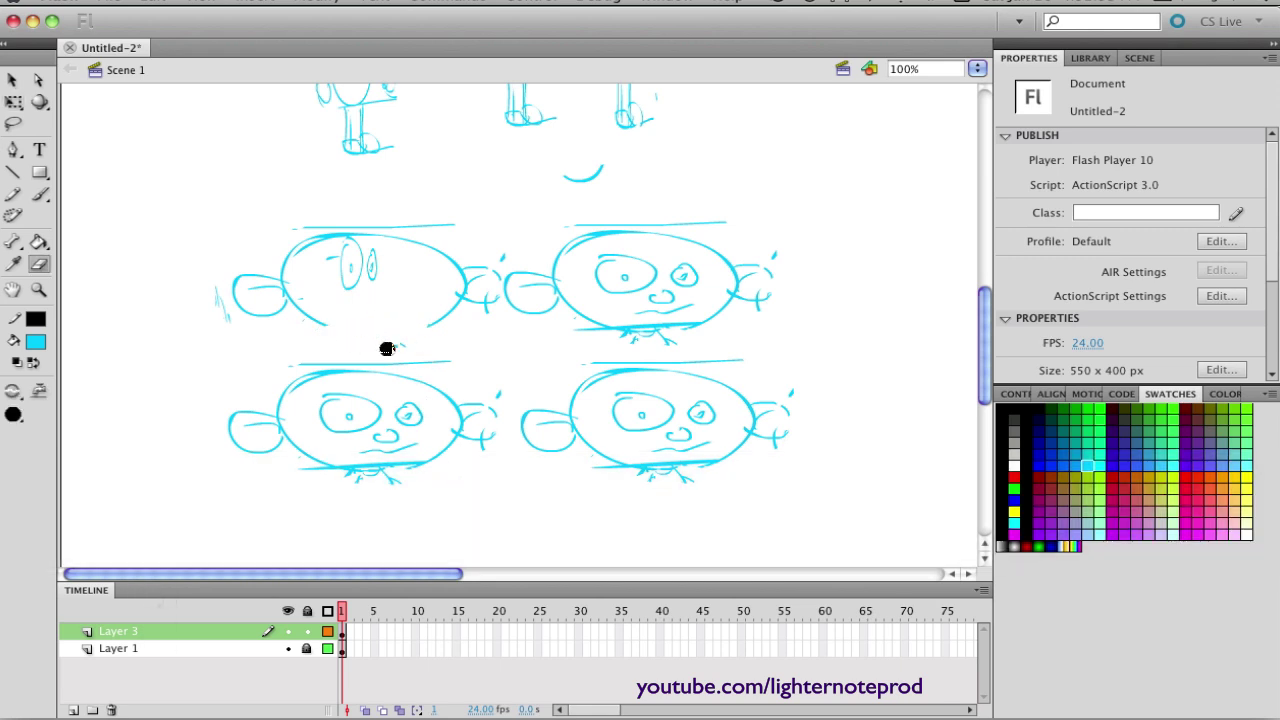
key("b")
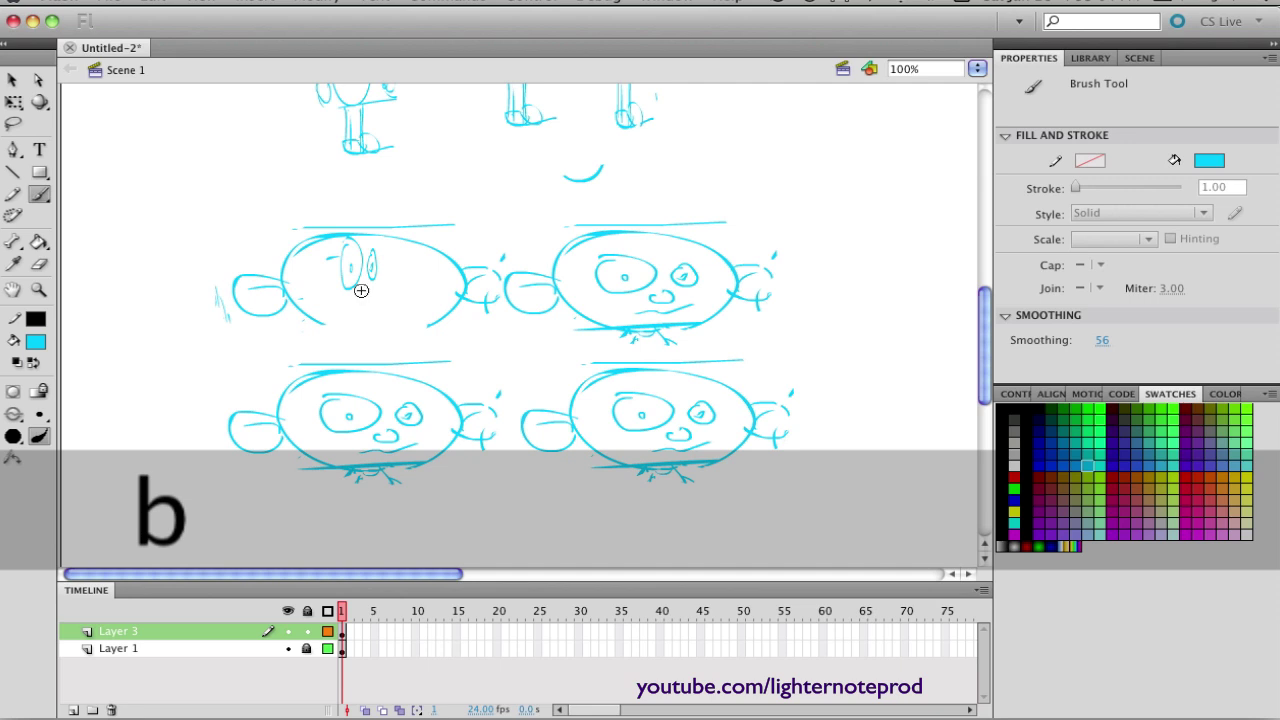
mouse_move(361, 290)
left_mouse_down()
mouse_move(386, 307)
mouse_move(342, 300)
left_mouse_up()
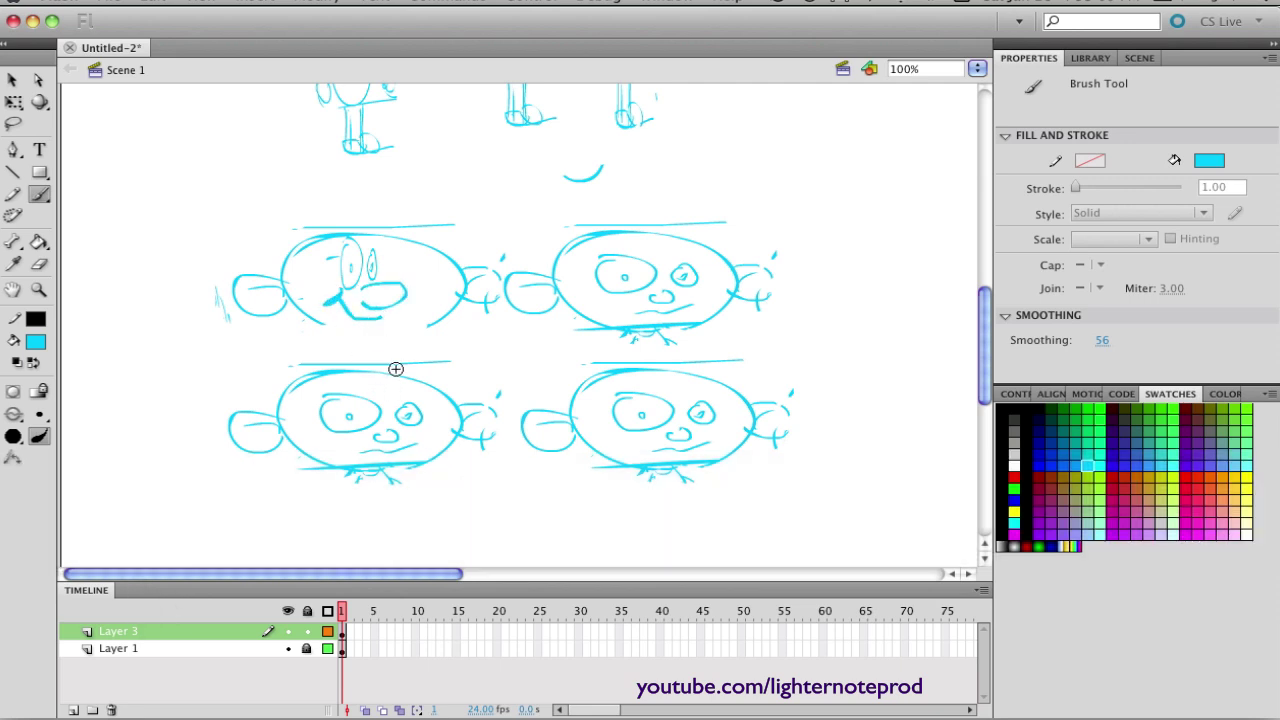
left_click_drag(388, 336, 404, 335)
Step: Redraw the first face's right ear and outline, then erase the bottom-left face's eyes
key("e")
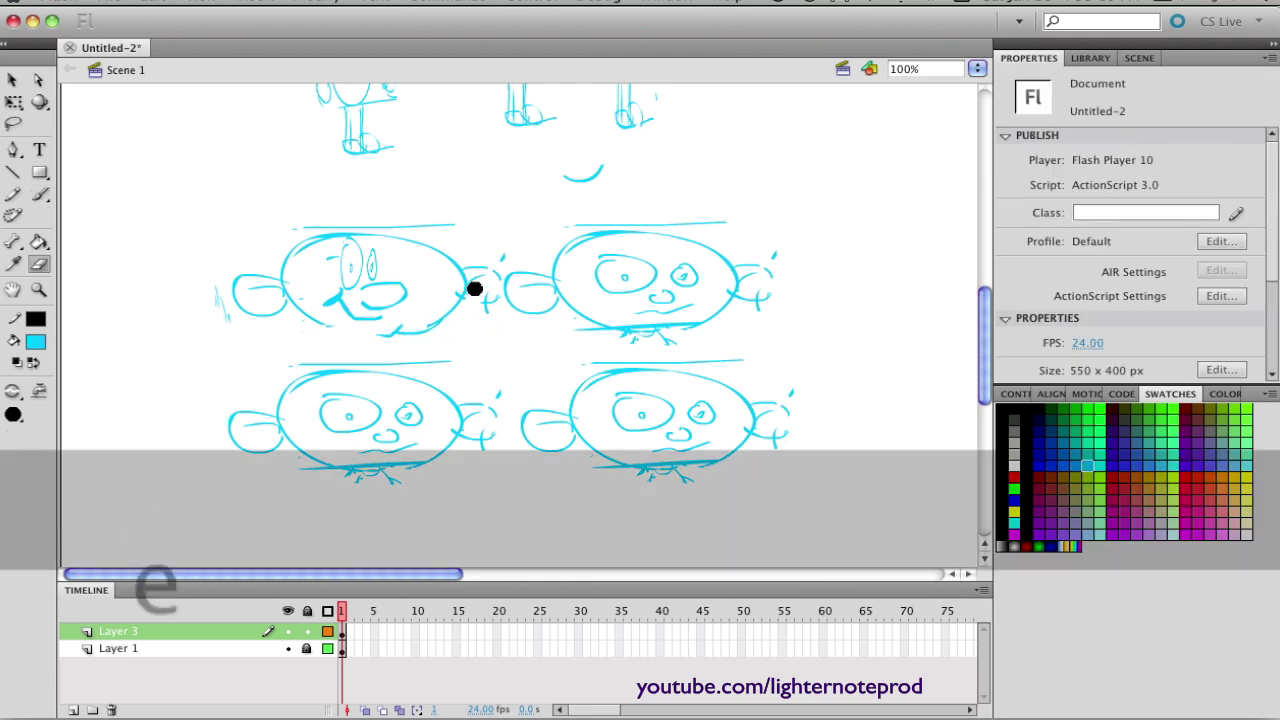
mouse_move(474, 286)
left_mouse_down()
mouse_move(483, 271)
mouse_move(466, 277)
mouse_move(457, 318)
mouse_move(386, 223)
mouse_move(471, 217)
left_mouse_up()
key("b")
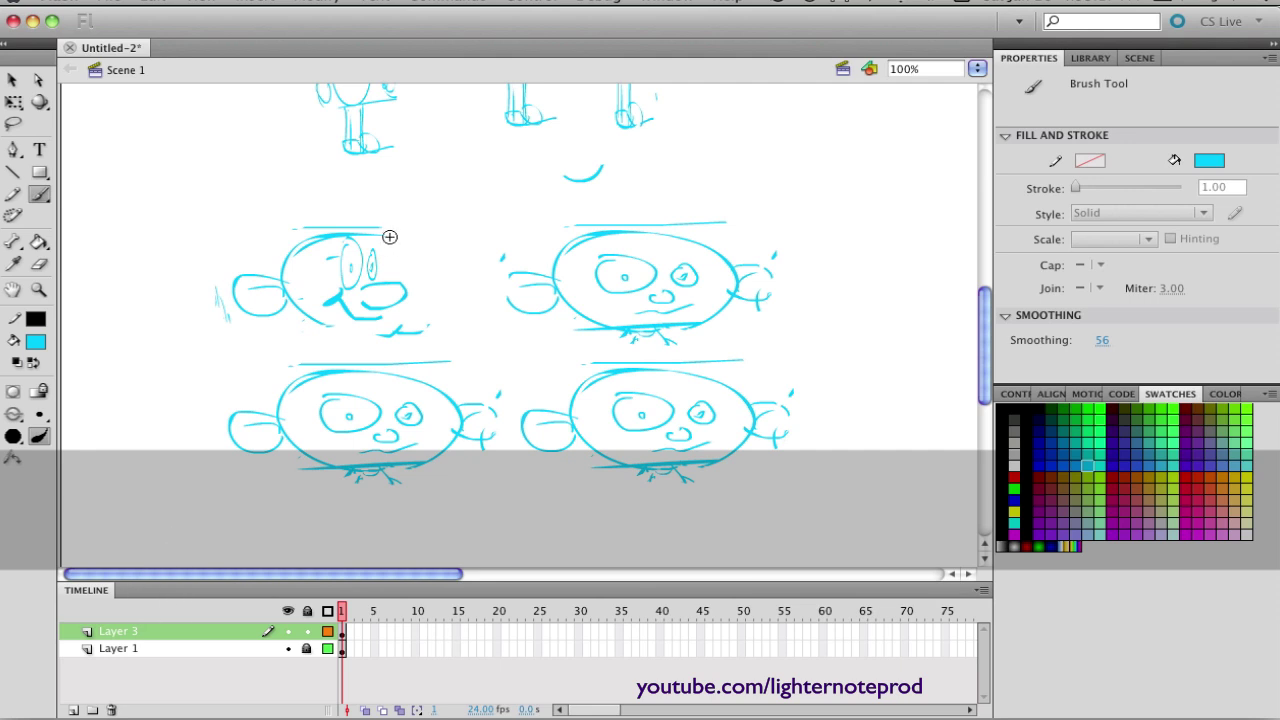
mouse_move(415, 330)
left_mouse_down()
mouse_move(445, 275)
mouse_move(466, 274)
left_mouse_up()
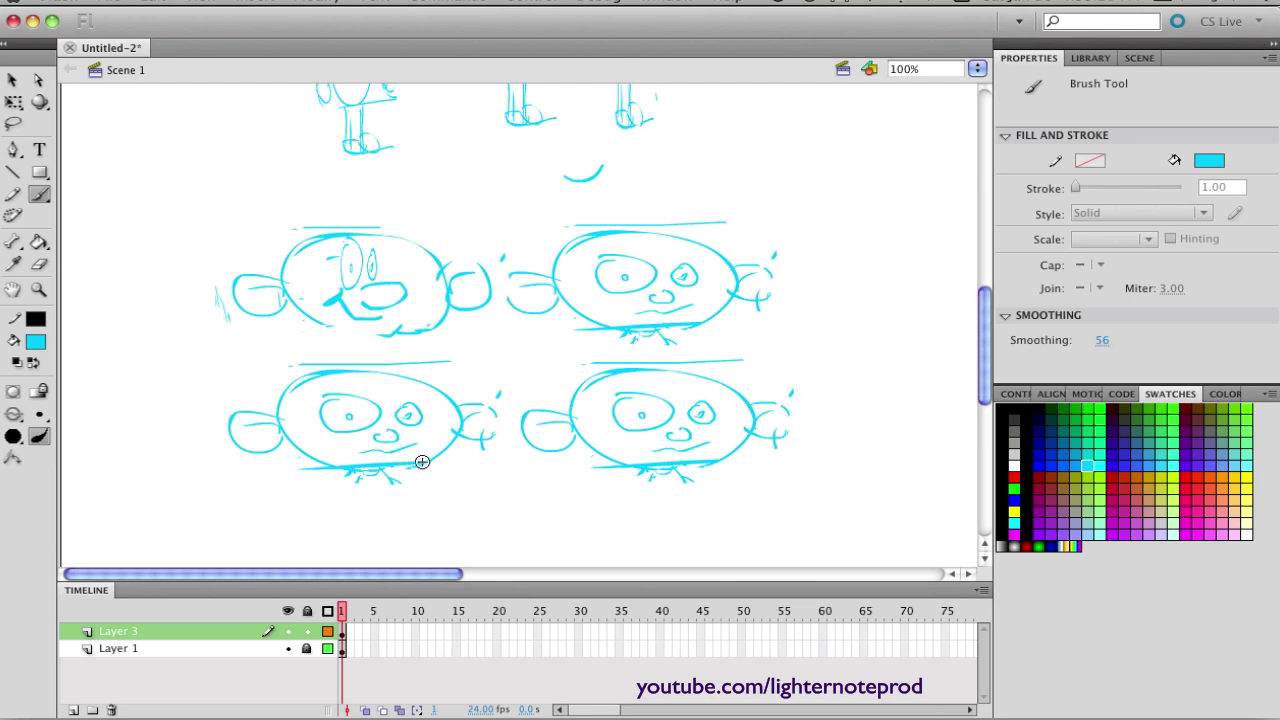
key("e")
mouse_move(393, 427)
left_mouse_down()
mouse_move(354, 434)
mouse_move(347, 408)
mouse_move(360, 407)
mouse_move(266, 439)
mouse_move(206, 413)
mouse_move(227, 434)
mouse_move(260, 423)
left_mouse_up()
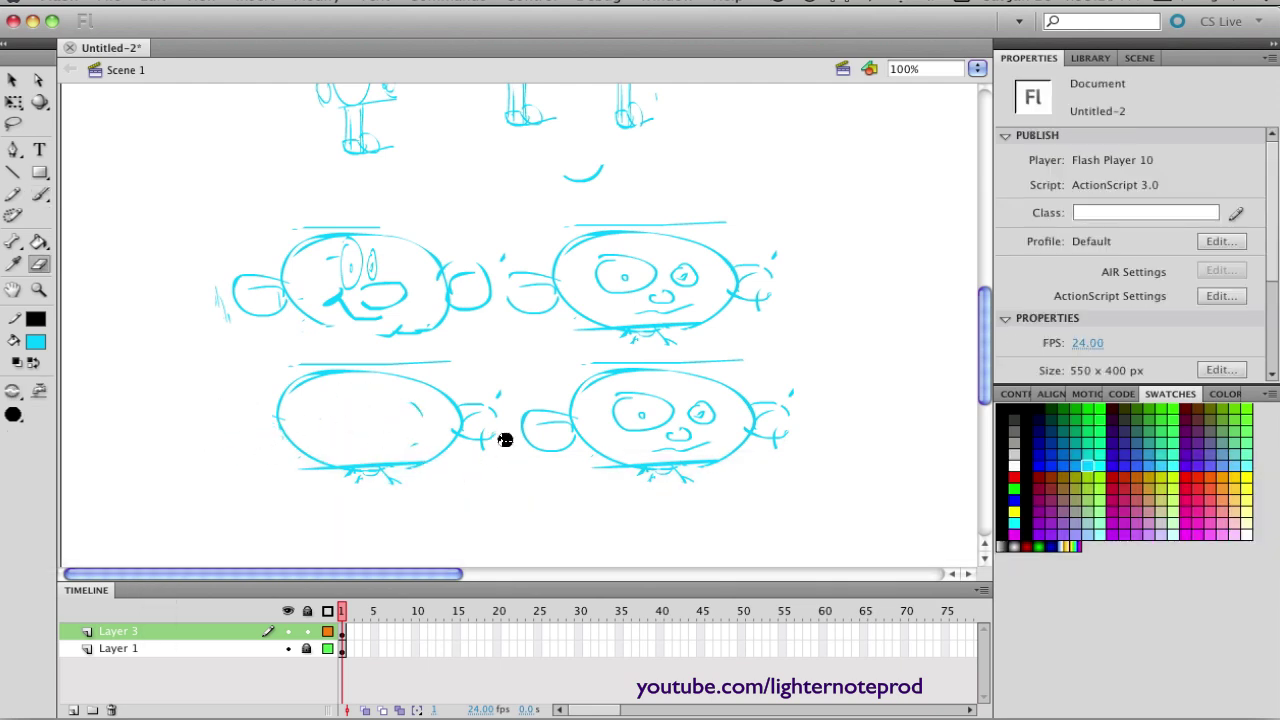
Step: Erase the bottom-left face's ears and squeeze the face to about 106 px wide
mouse_move(503, 437)
left_mouse_down()
mouse_move(463, 440)
mouse_move(475, 446)
left_mouse_up()
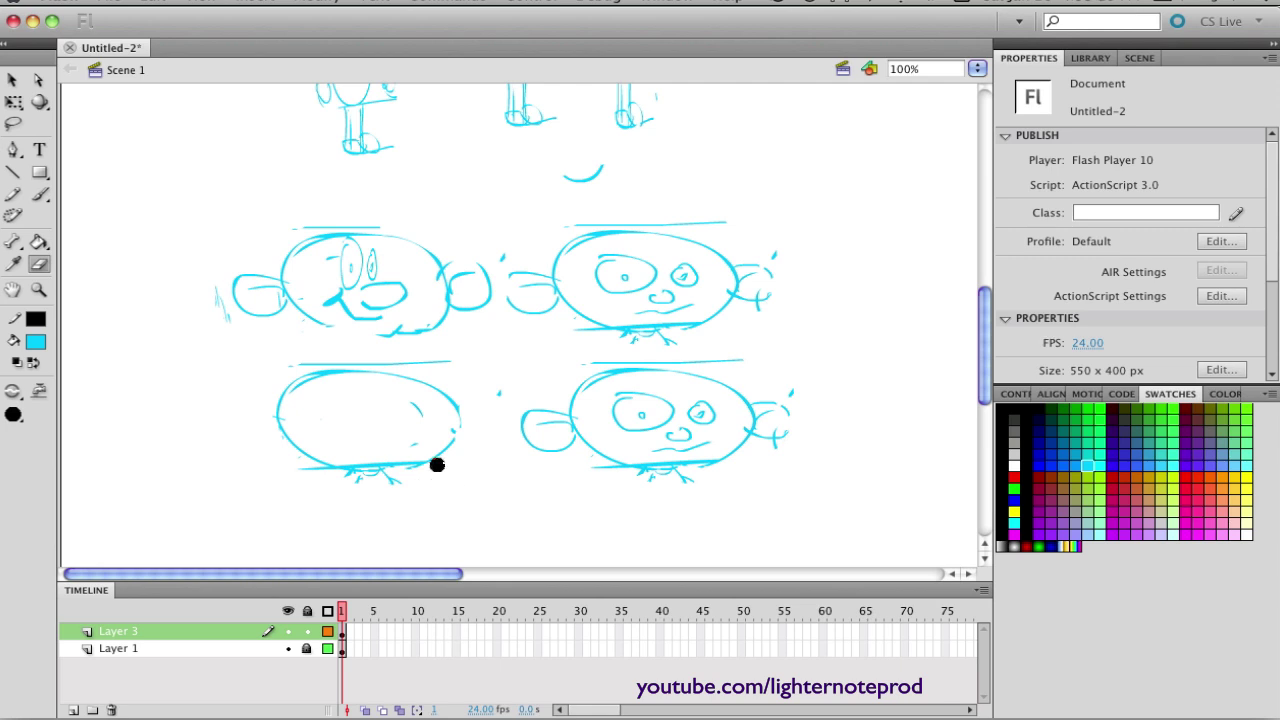
key("l")
mouse_move(246, 362)
left_mouse_down()
mouse_move(321, 520)
mouse_move(507, 459)
mouse_move(463, 361)
mouse_move(246, 362)
left_mouse_up()
key("q")
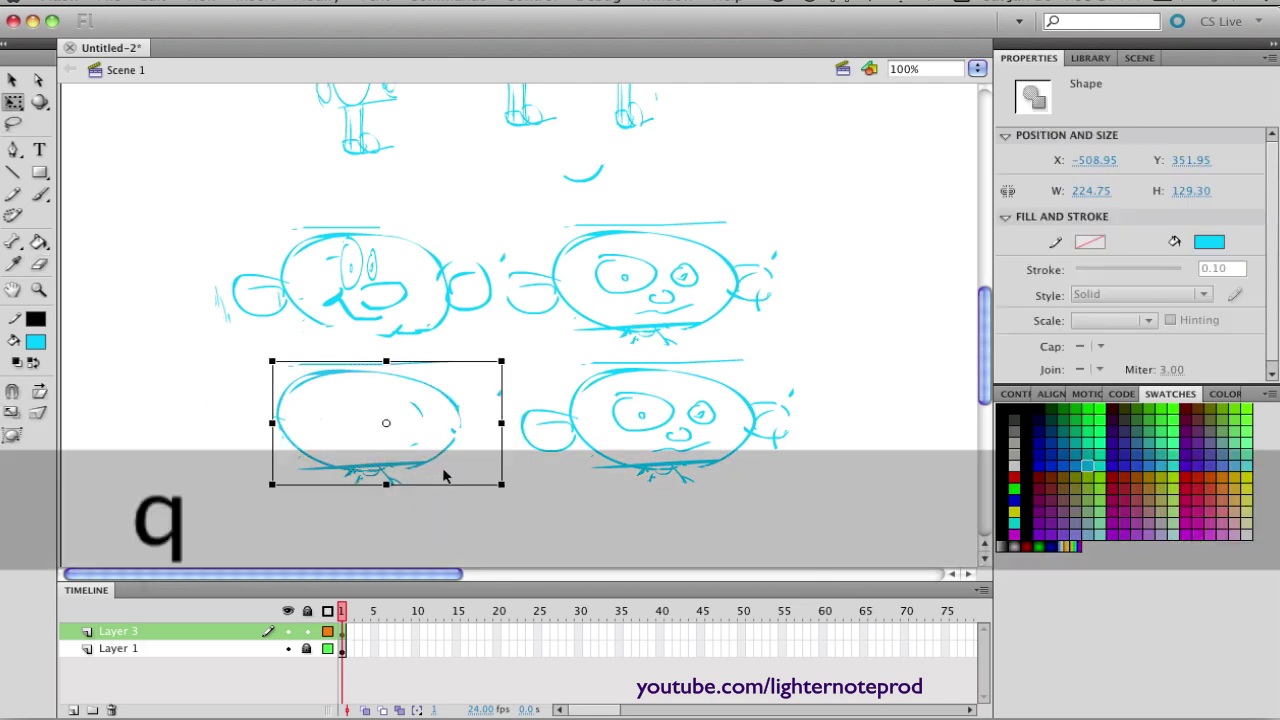
left_click_drag(502, 424, 380, 425)
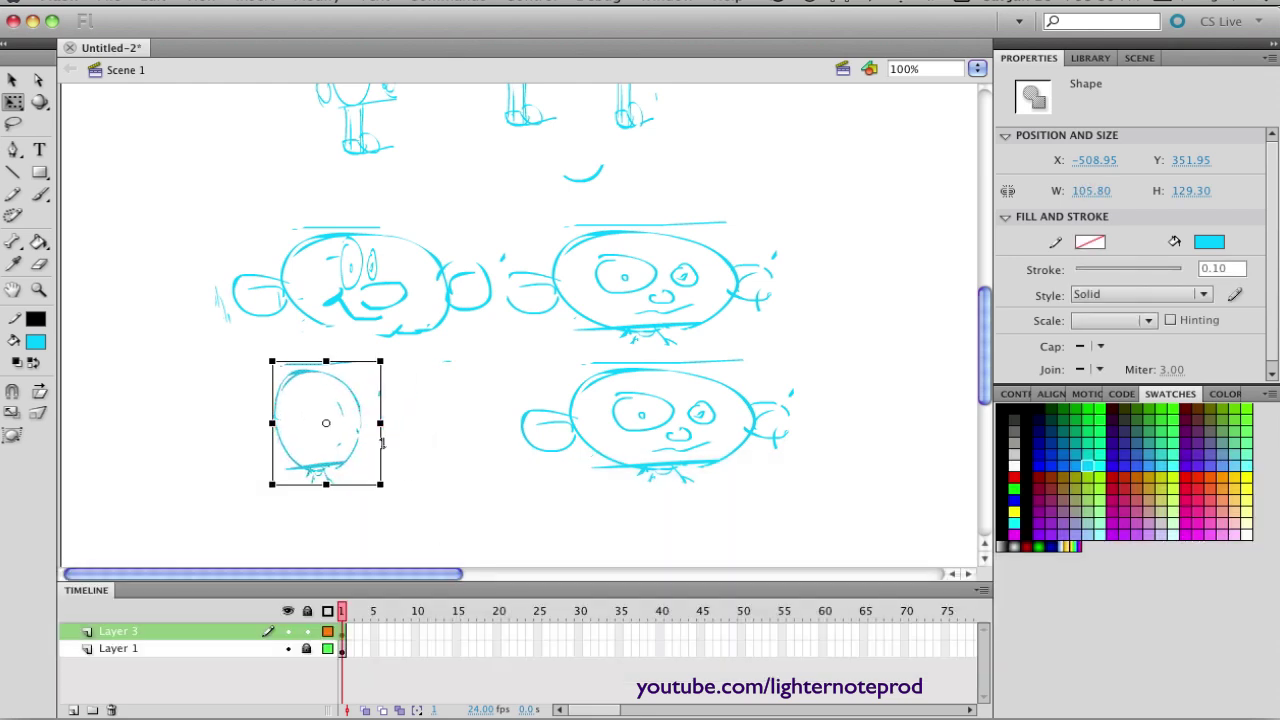
Step: Brush small ears on both sides of the narrowed face, then lasso the upper-right face's eyes and nose
key("b")
left_click_drag(362, 412, 364, 437)
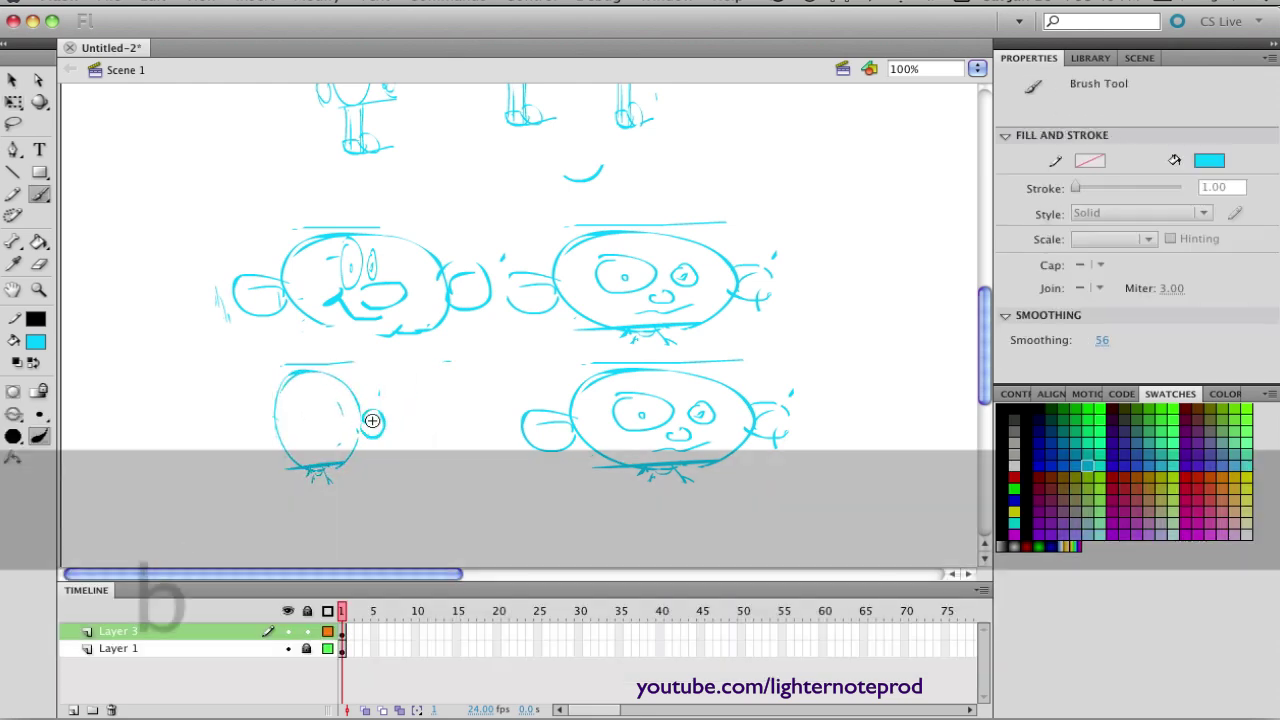
left_click_drag(278, 417, 277, 445)
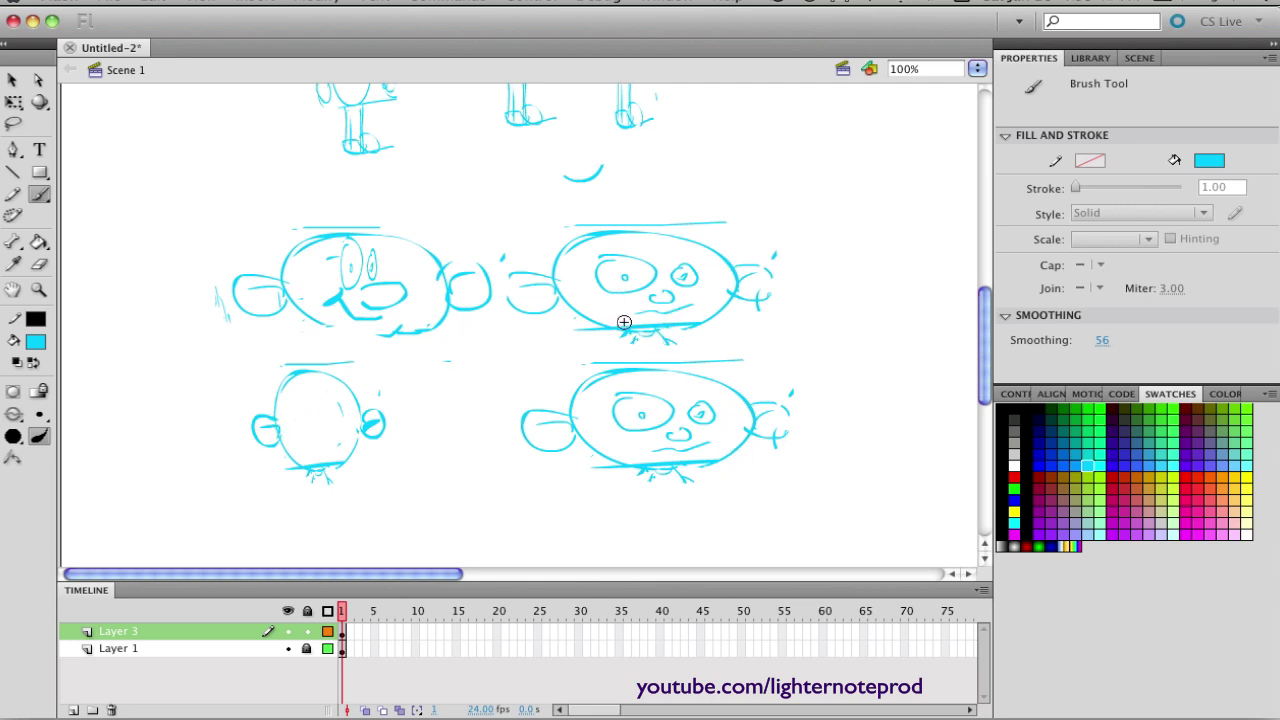
key("l")
mouse_move(586, 260)
left_mouse_down()
mouse_move(584, 291)
mouse_move(646, 294)
mouse_move(656, 278)
mouse_move(699, 291)
mouse_move(705, 249)
mouse_move(628, 240)
mouse_move(580, 283)
left_mouse_up()
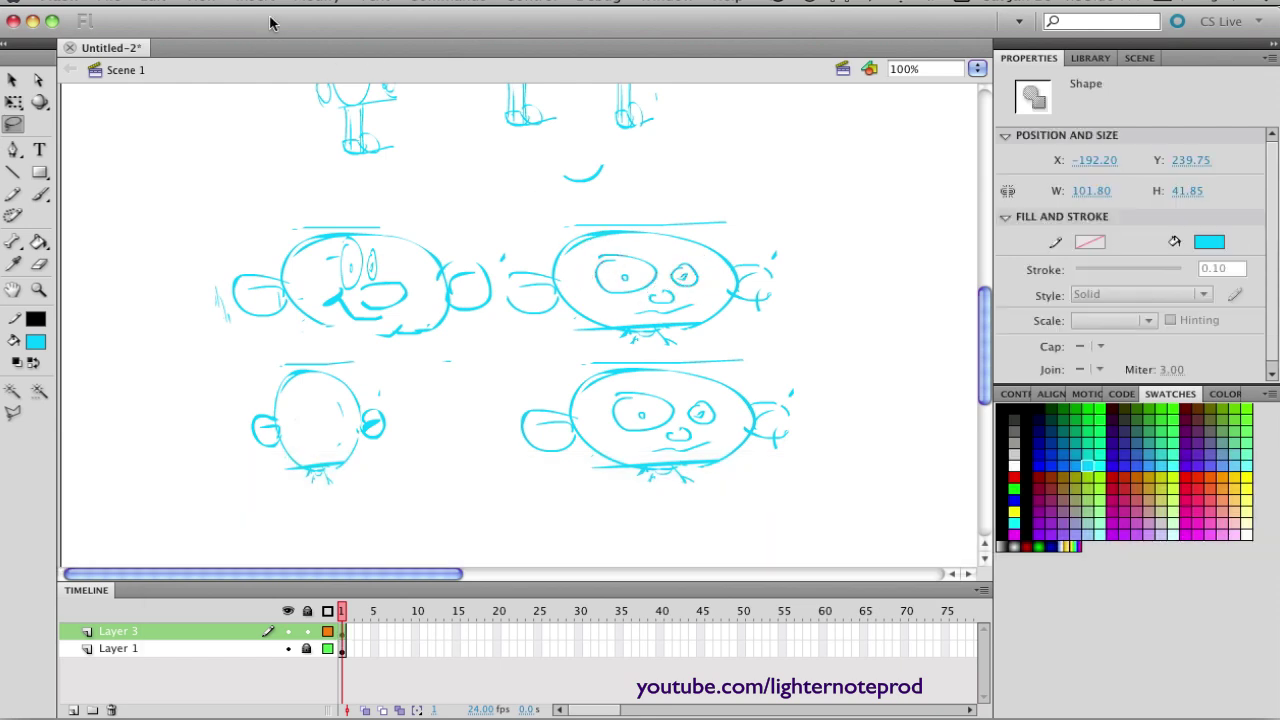
Step: Flip the upper-right face's eyes and nose horizontally with Modify > Transform and nudge them slightly right
left_click(325, 3)
mouse_move(366, 209)
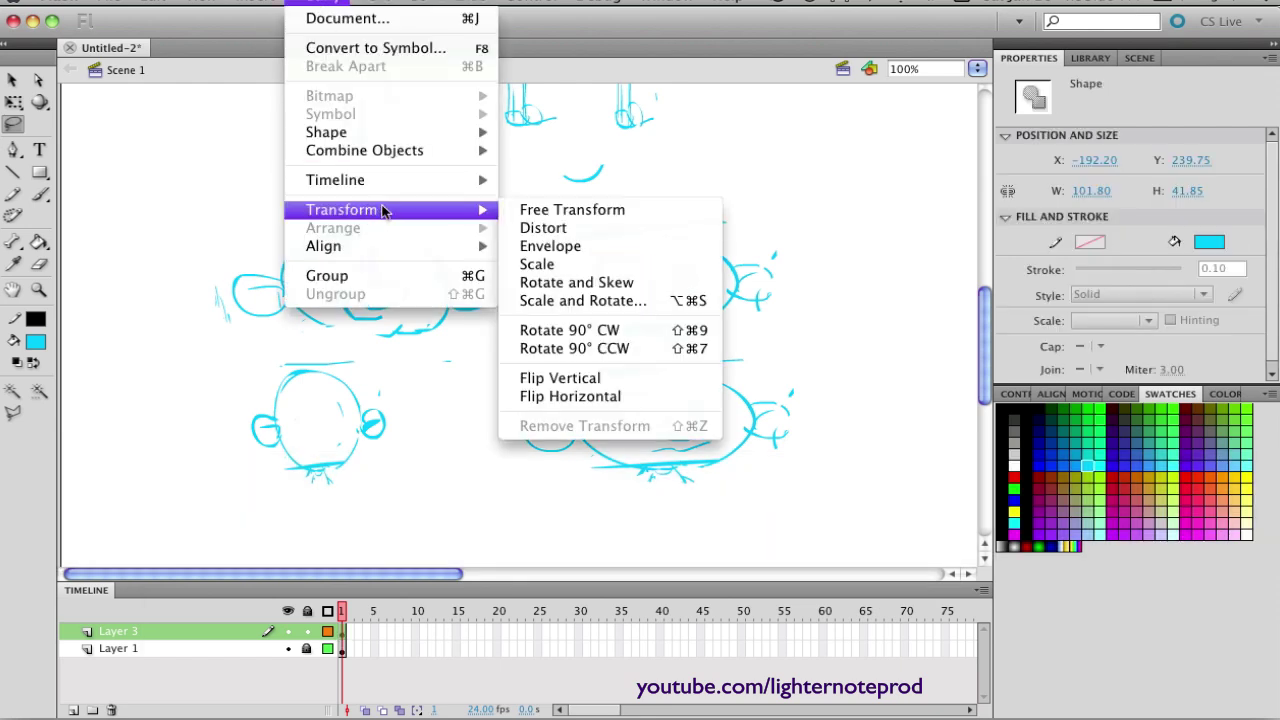
left_click(593, 398)
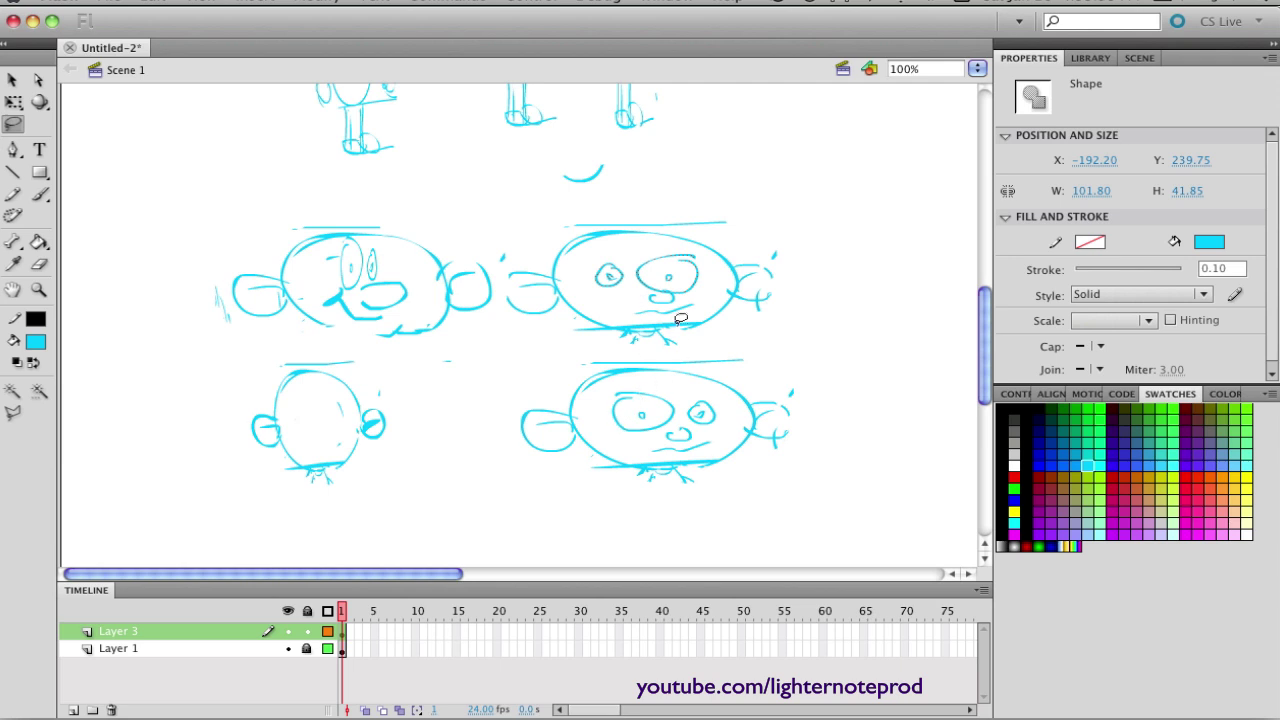
key("v")
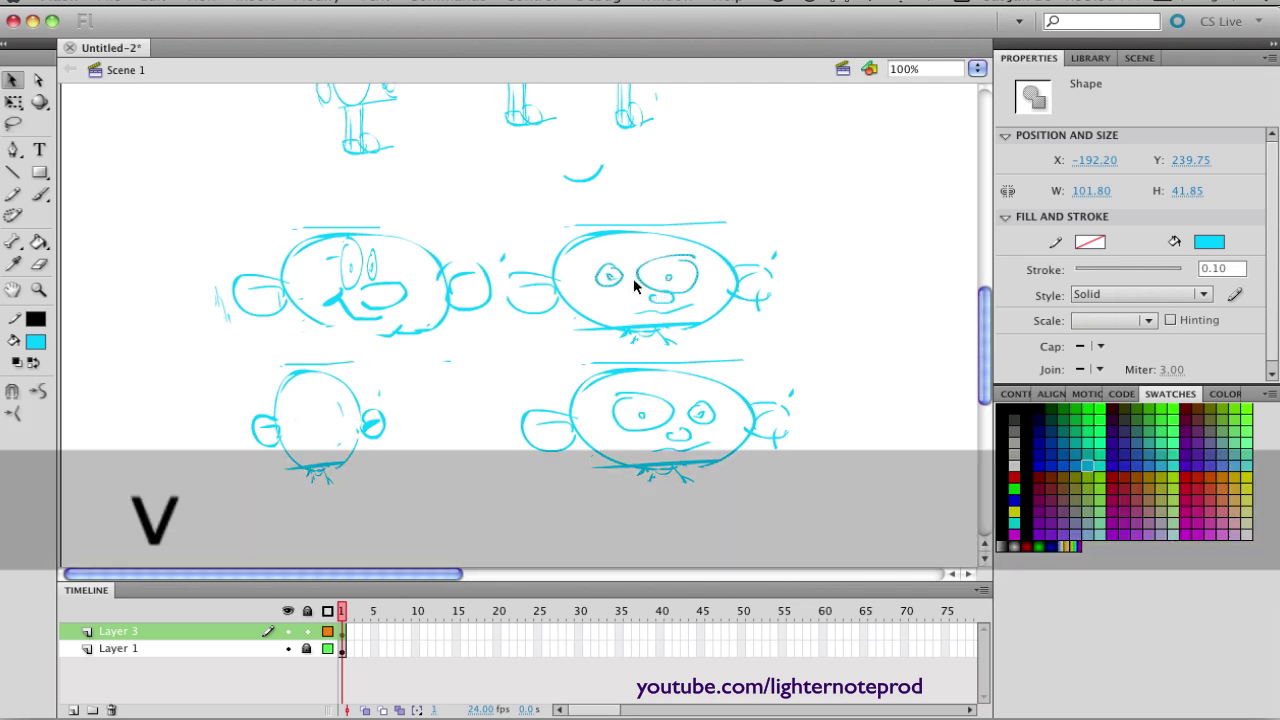
left_click_drag(651, 278, 668, 277)
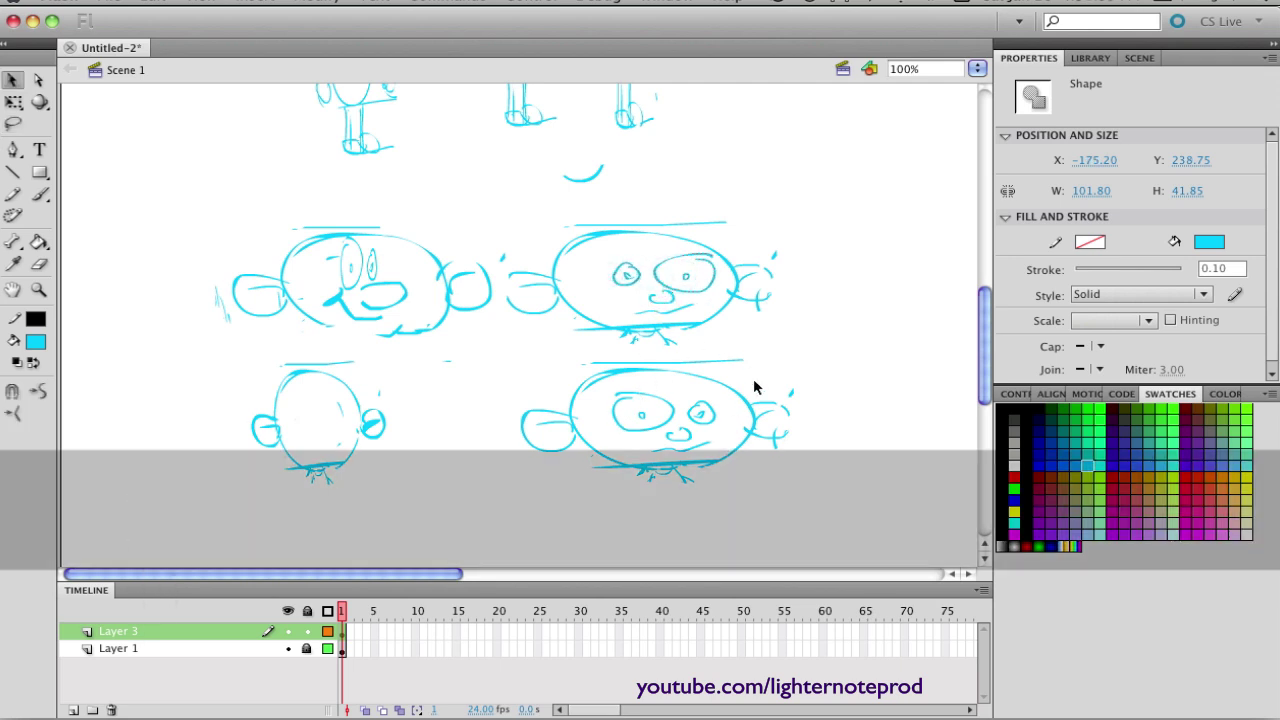
left_click(738, 446)
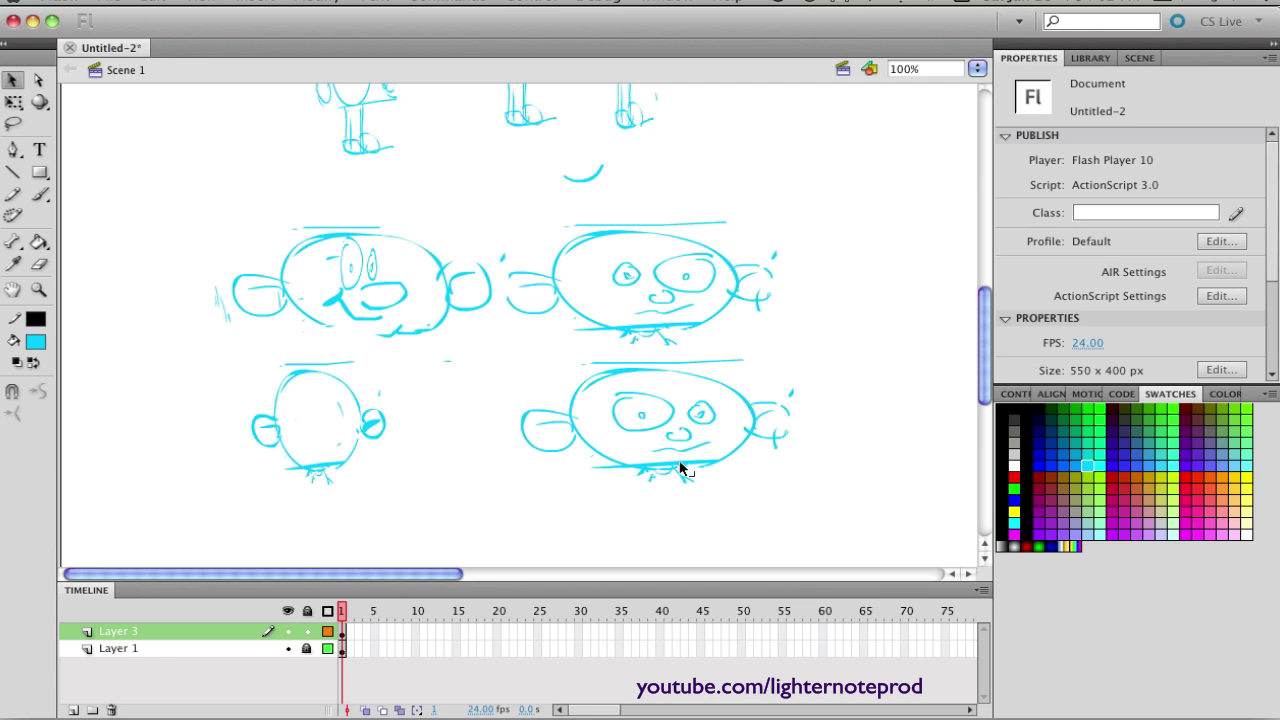
Step: Replace the bottom-right face's mouth with a newly brushed one, then rotate and reposition it
key("e")
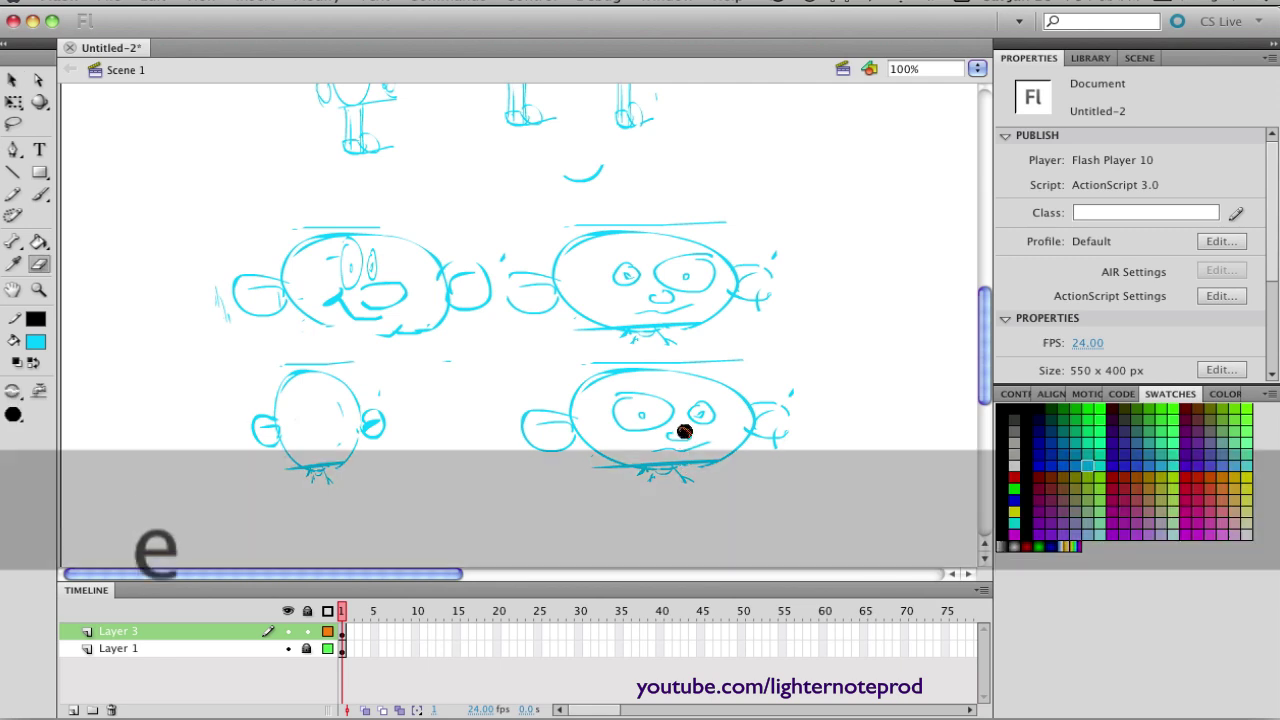
mouse_move(677, 437)
left_mouse_down()
mouse_move(651, 446)
mouse_move(712, 442)
left_mouse_up()
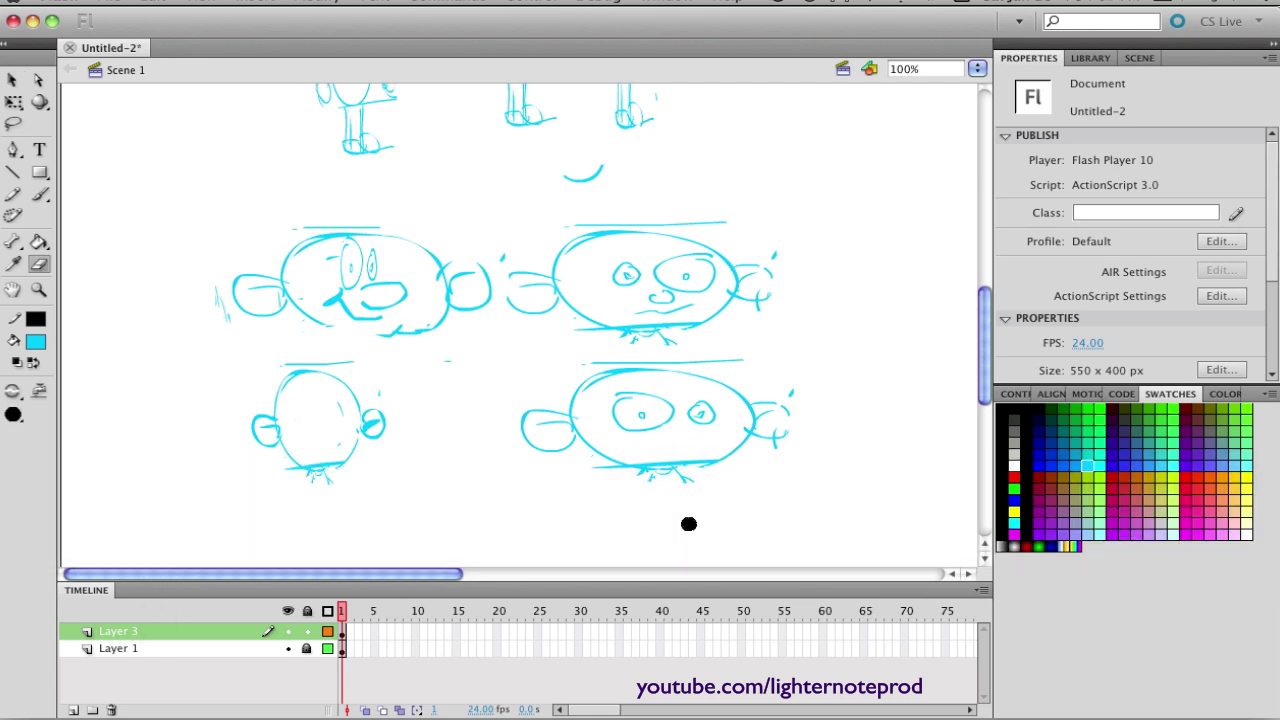
key("b")
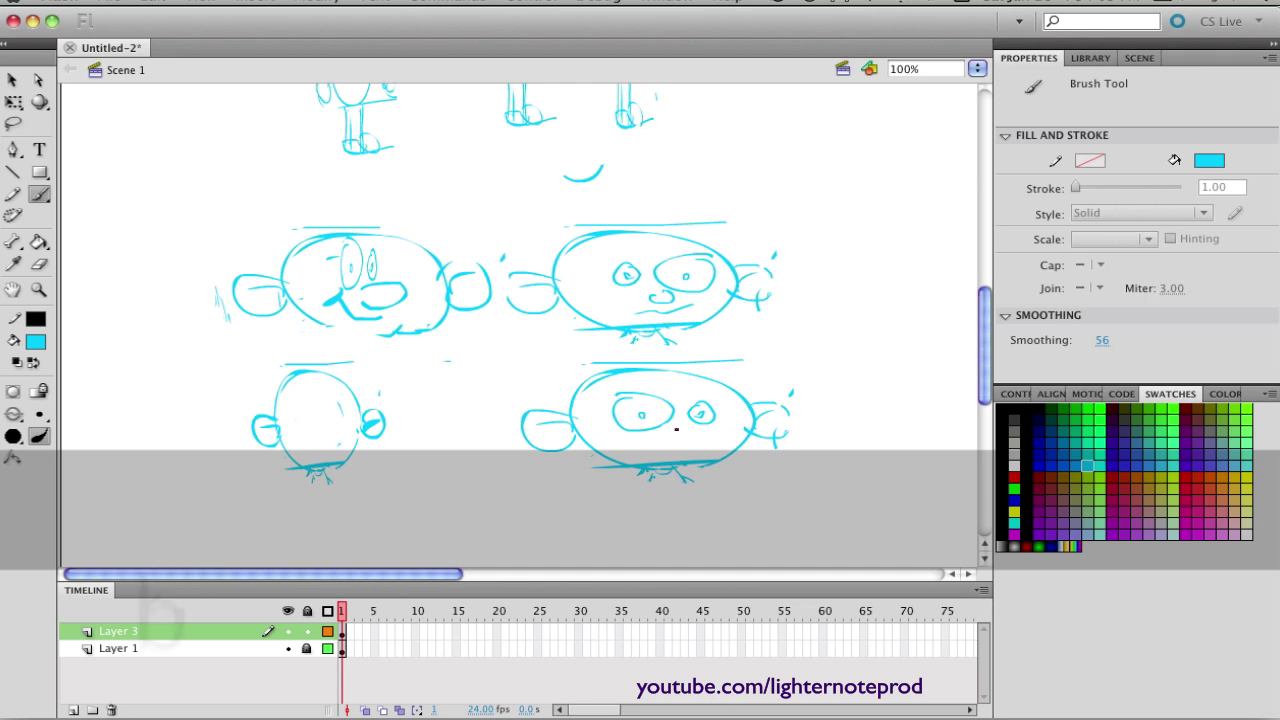
left_click_drag(640, 433, 671, 450)
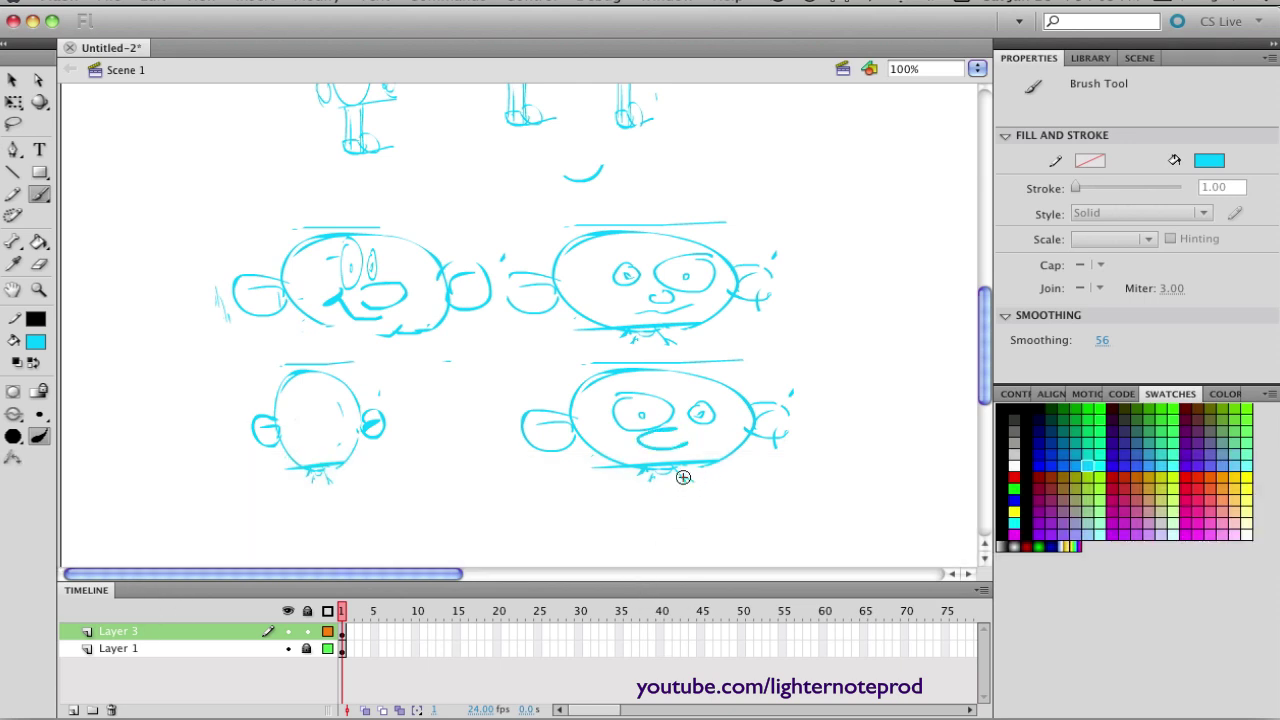
key("q")
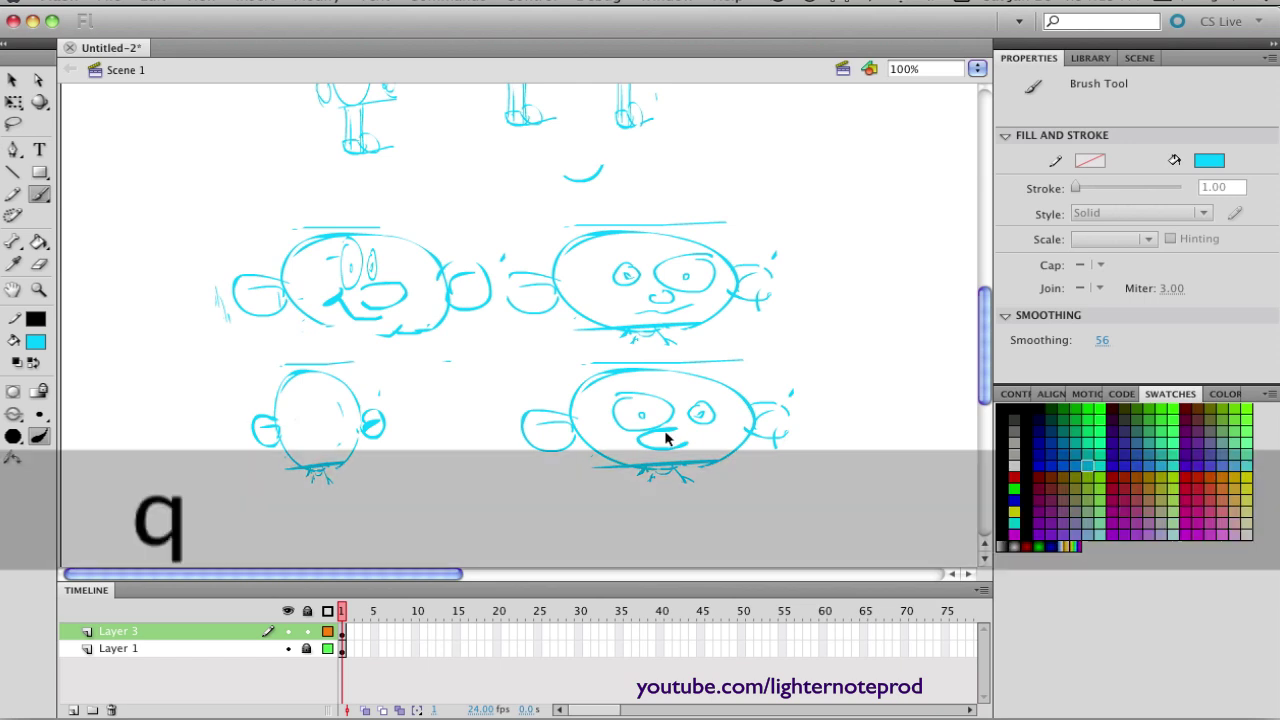
key("l")
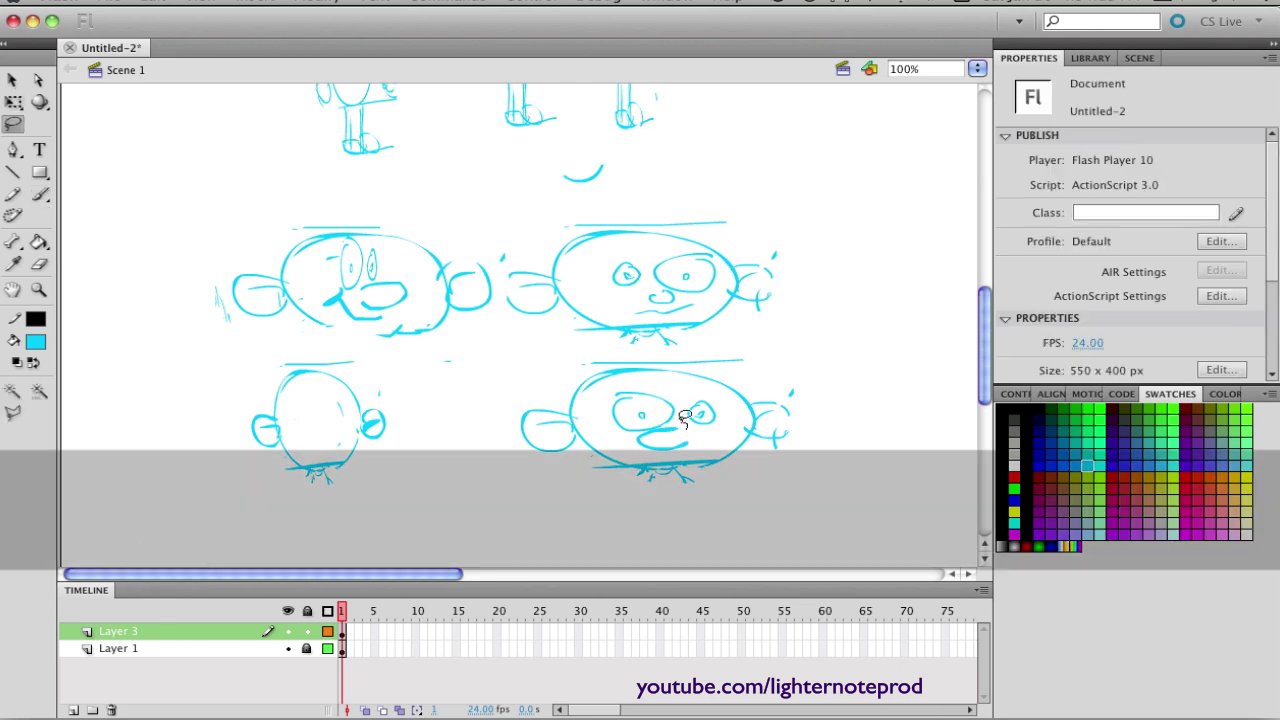
mouse_move(636, 426)
left_mouse_down()
mouse_move(632, 455)
mouse_move(634, 428)
mouse_move(685, 434)
left_mouse_up()
key("q")
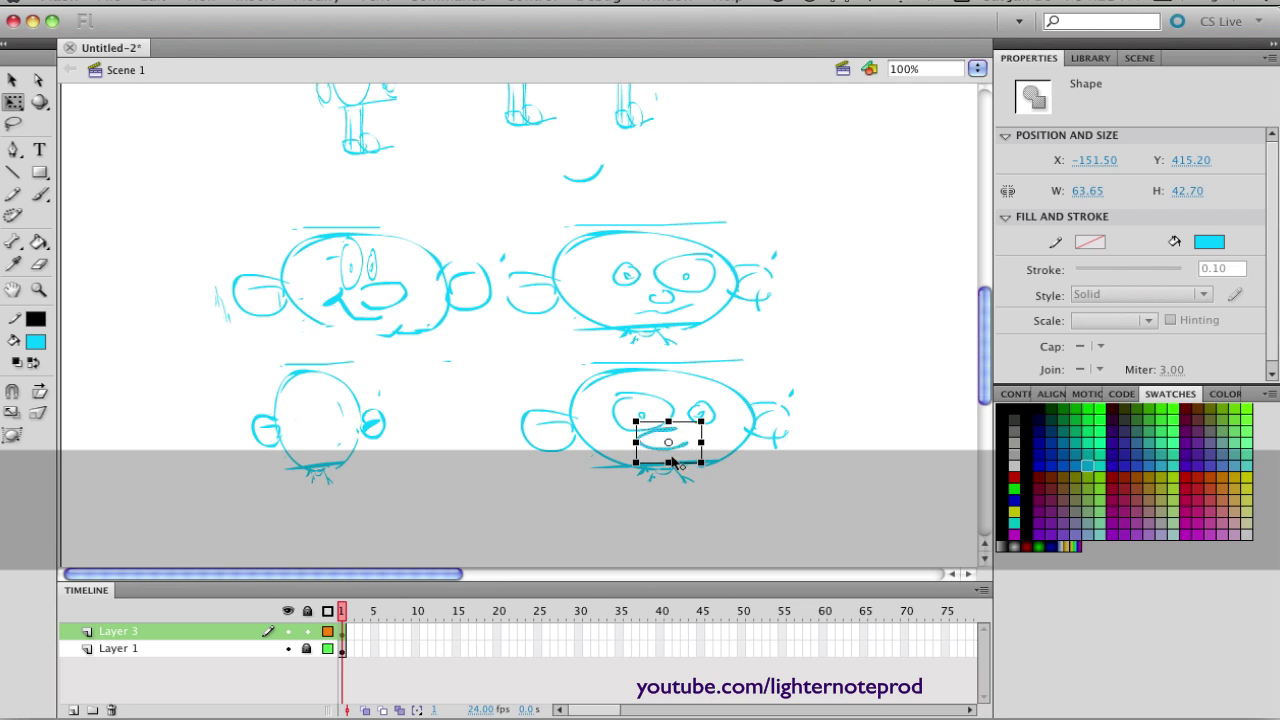
left_click_drag(638, 474, 737, 381)
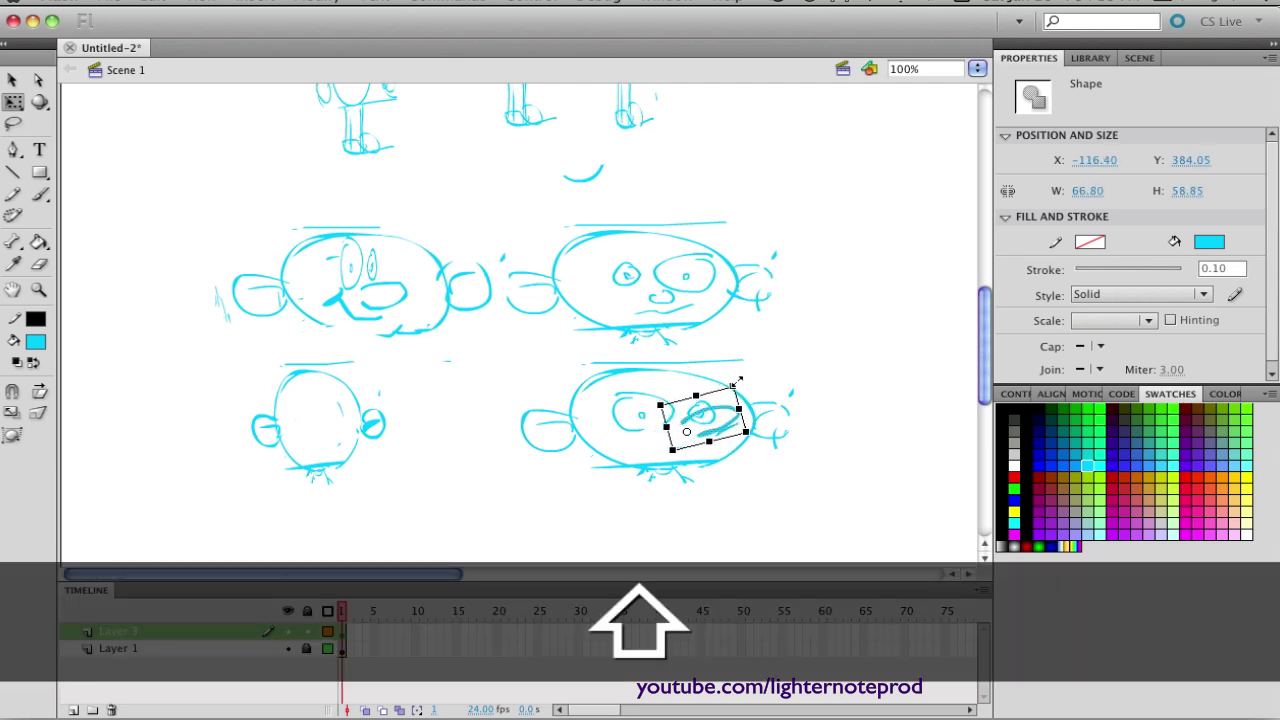
left_click(776, 512)
Step: Erase the mouth scribble and chin line on the bottom-right face, undoing the head-outline erasure
key("e")
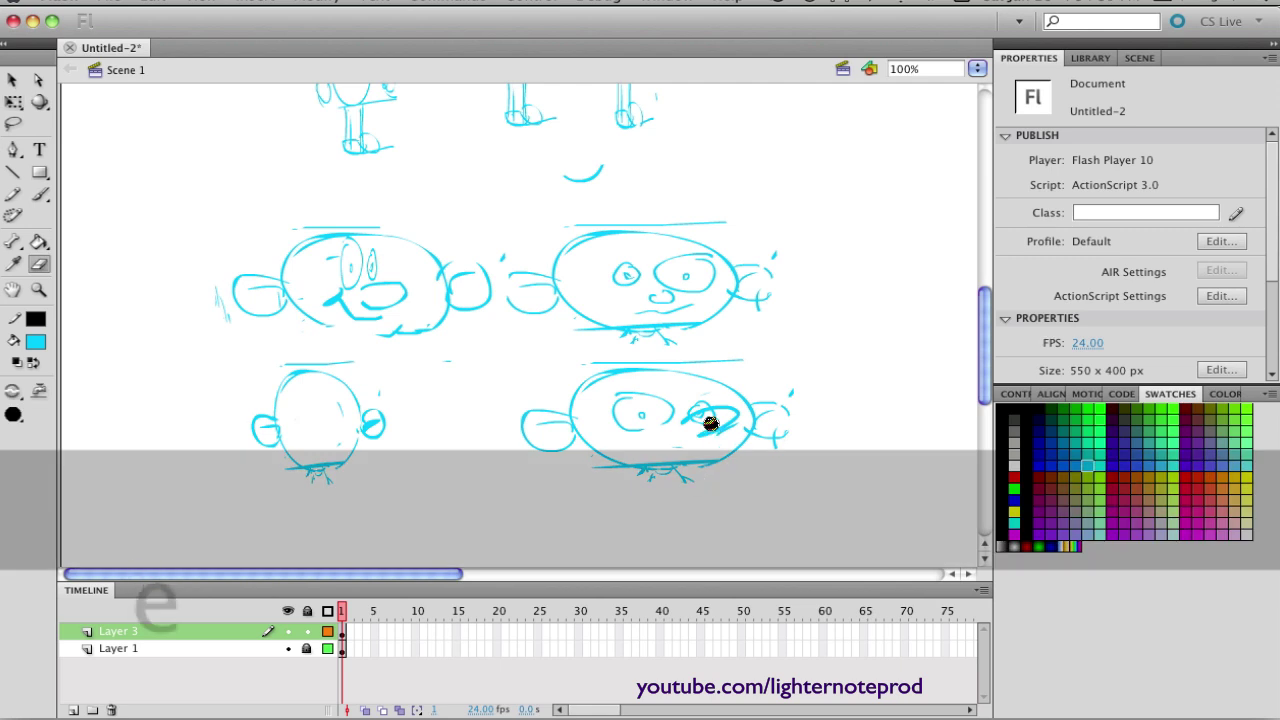
left_click_drag(706, 420, 712, 416)
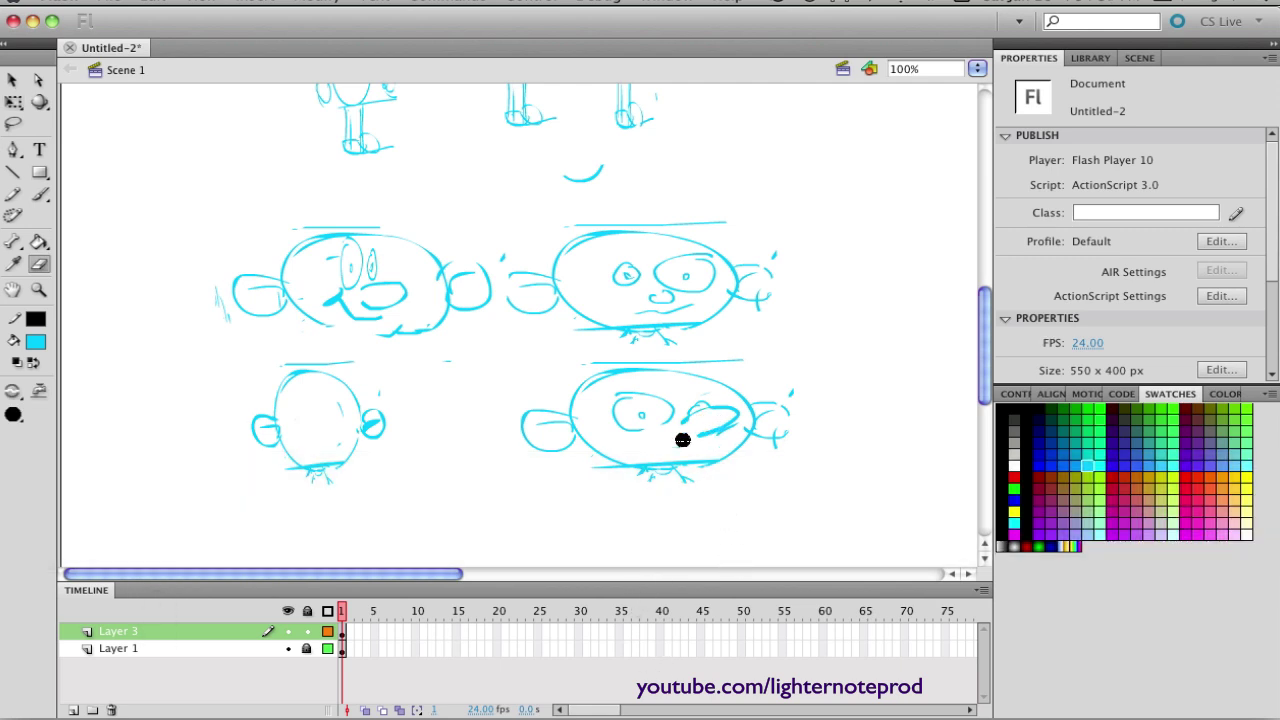
mouse_move(693, 455)
left_mouse_down()
mouse_move(617, 473)
mouse_move(678, 469)
mouse_move(663, 500)
left_mouse_up()
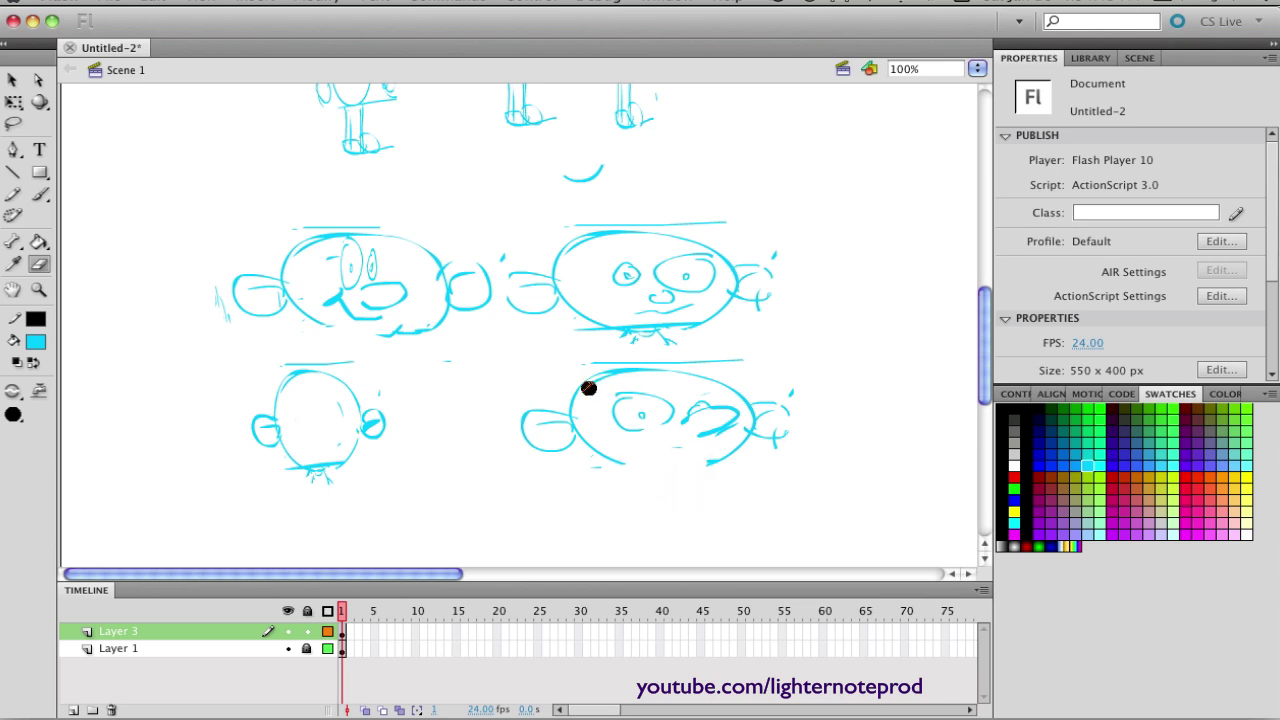
left_click_drag(574, 397, 583, 394)
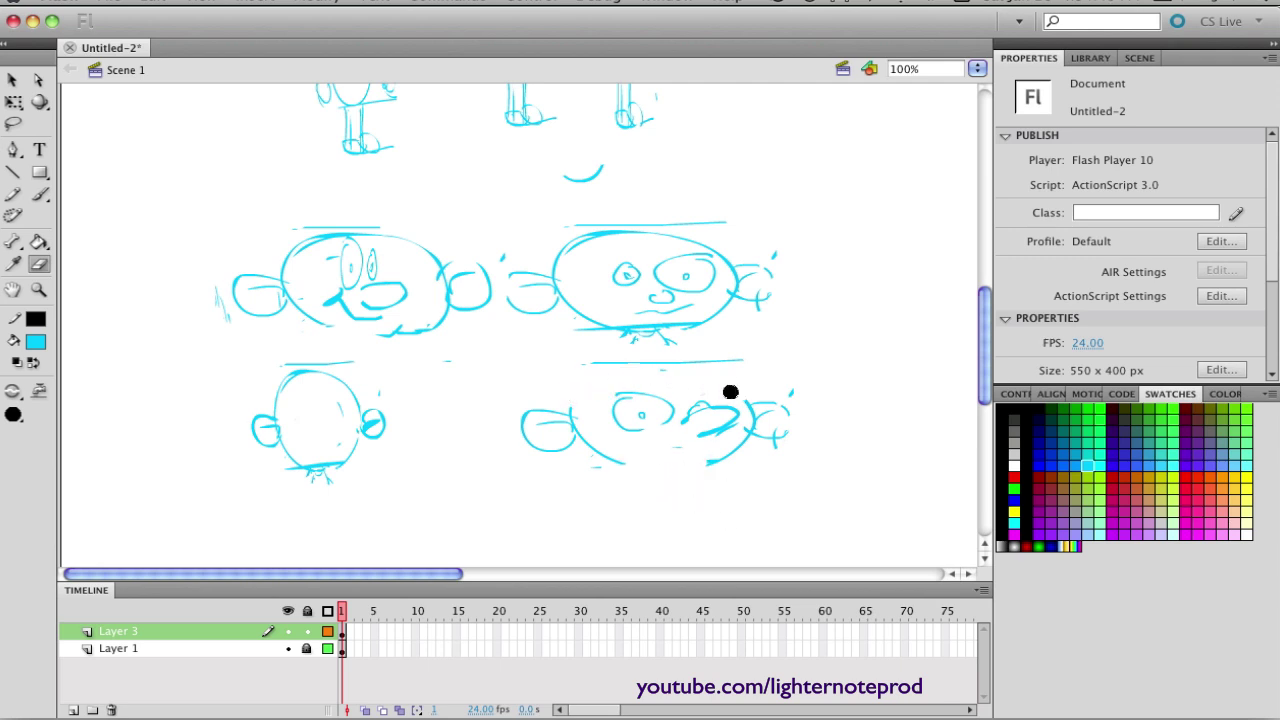
key("super+z")
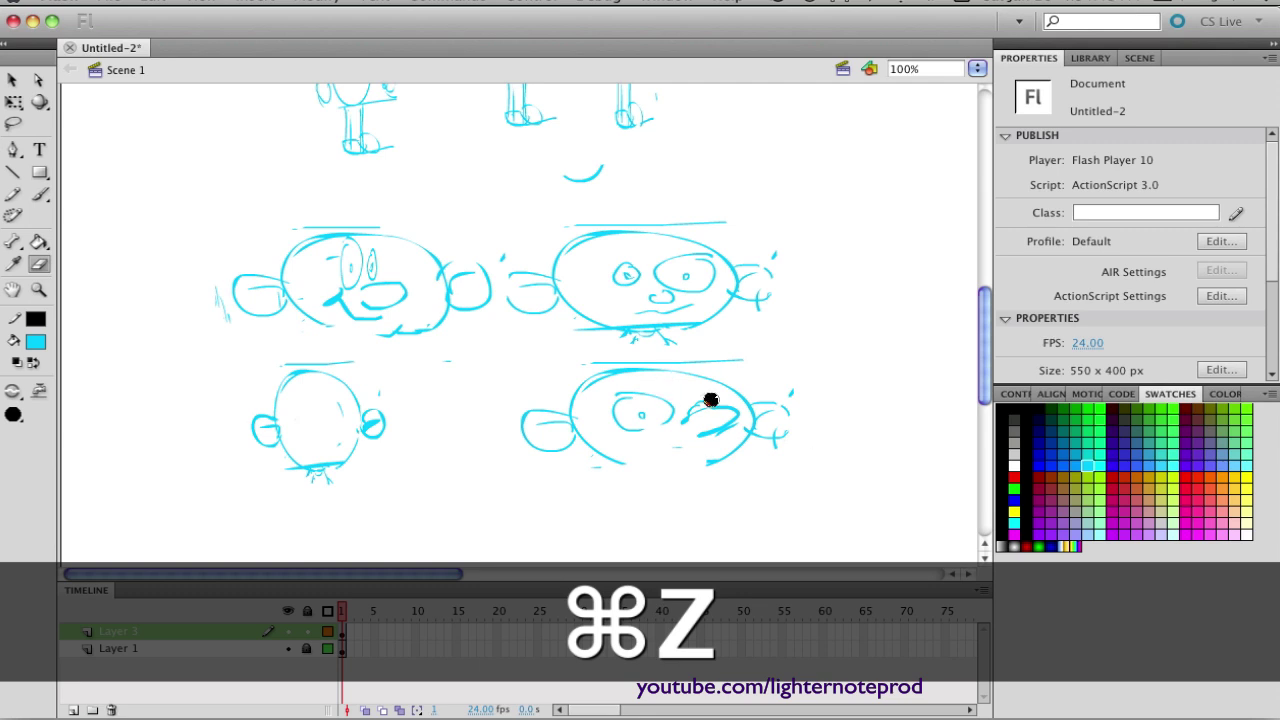
key("super+z")
key("super+z")
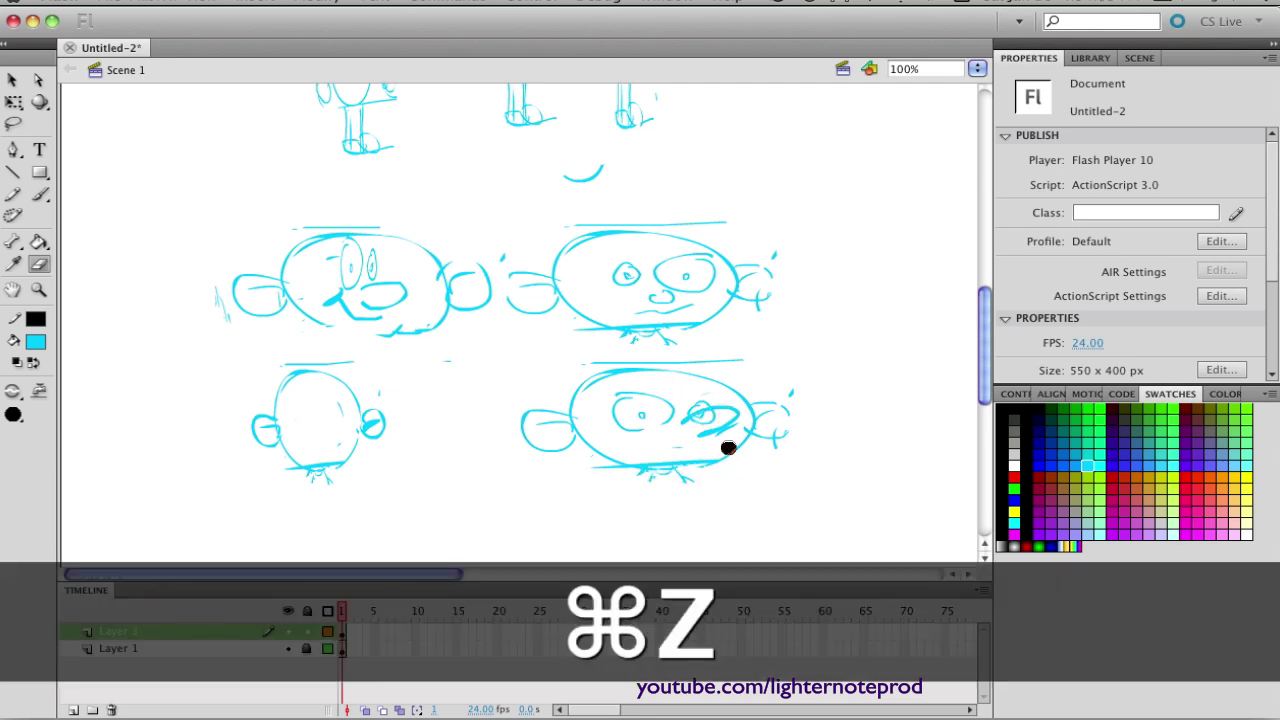
key("super+z")
key("super+y")
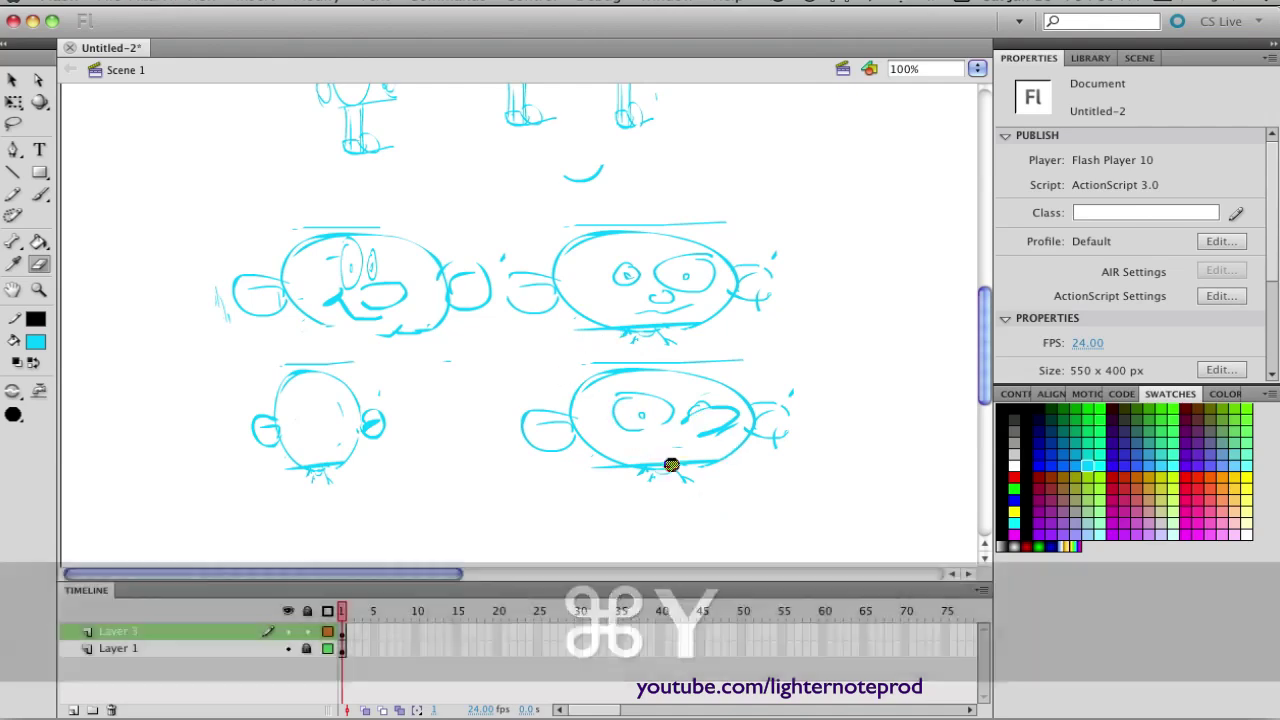
Step: Erase the bottom-right face's chin strokes and brush a new bottom outline
left_click_drag(649, 469, 684, 473)
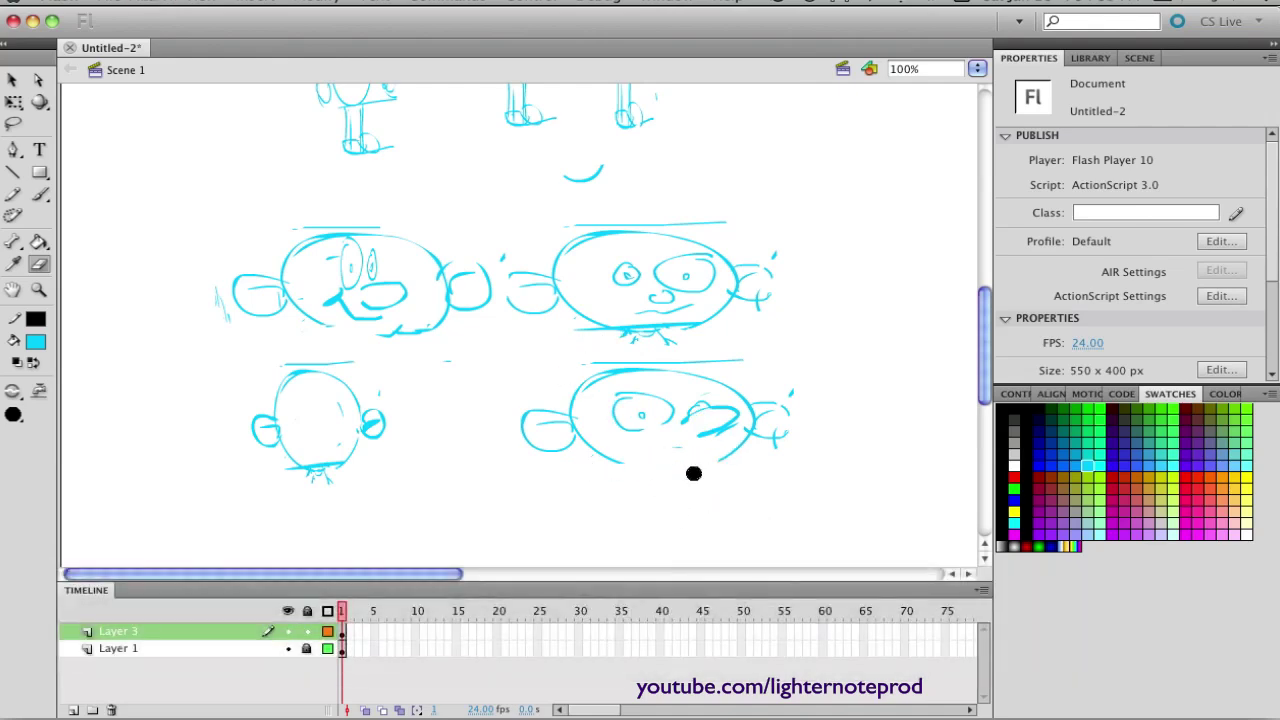
key("b")
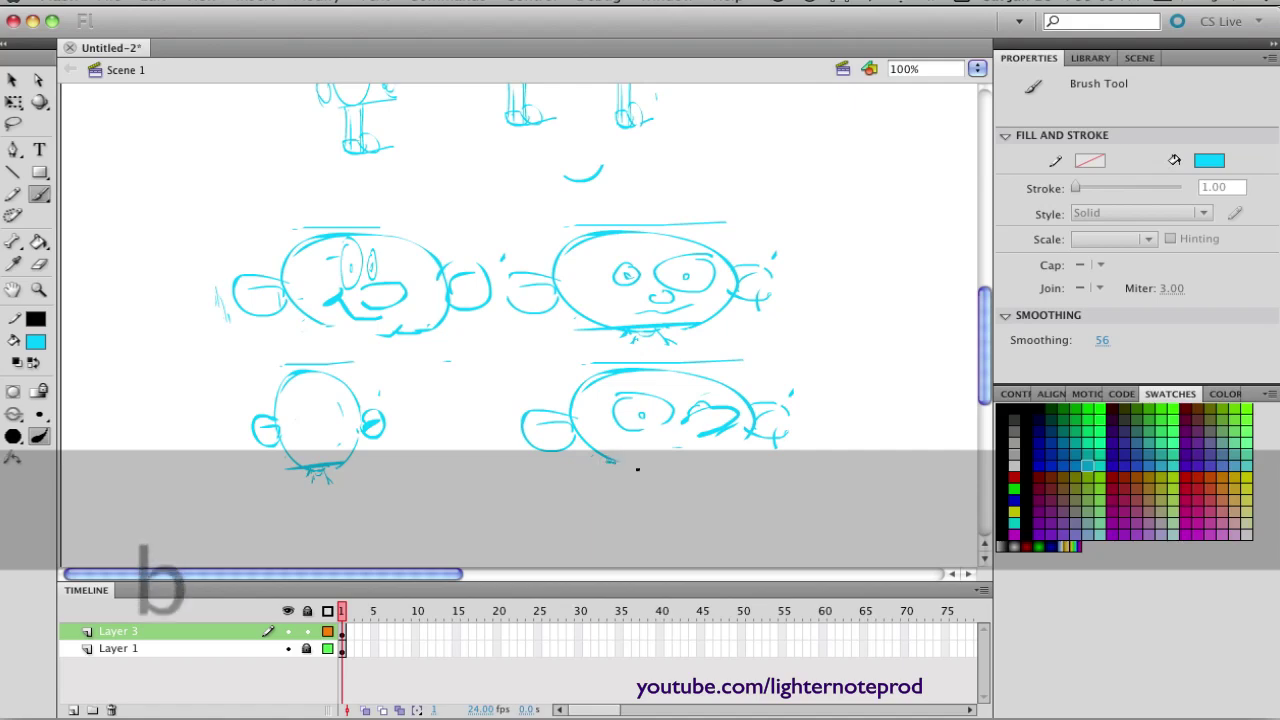
left_click_drag(610, 457, 745, 433)
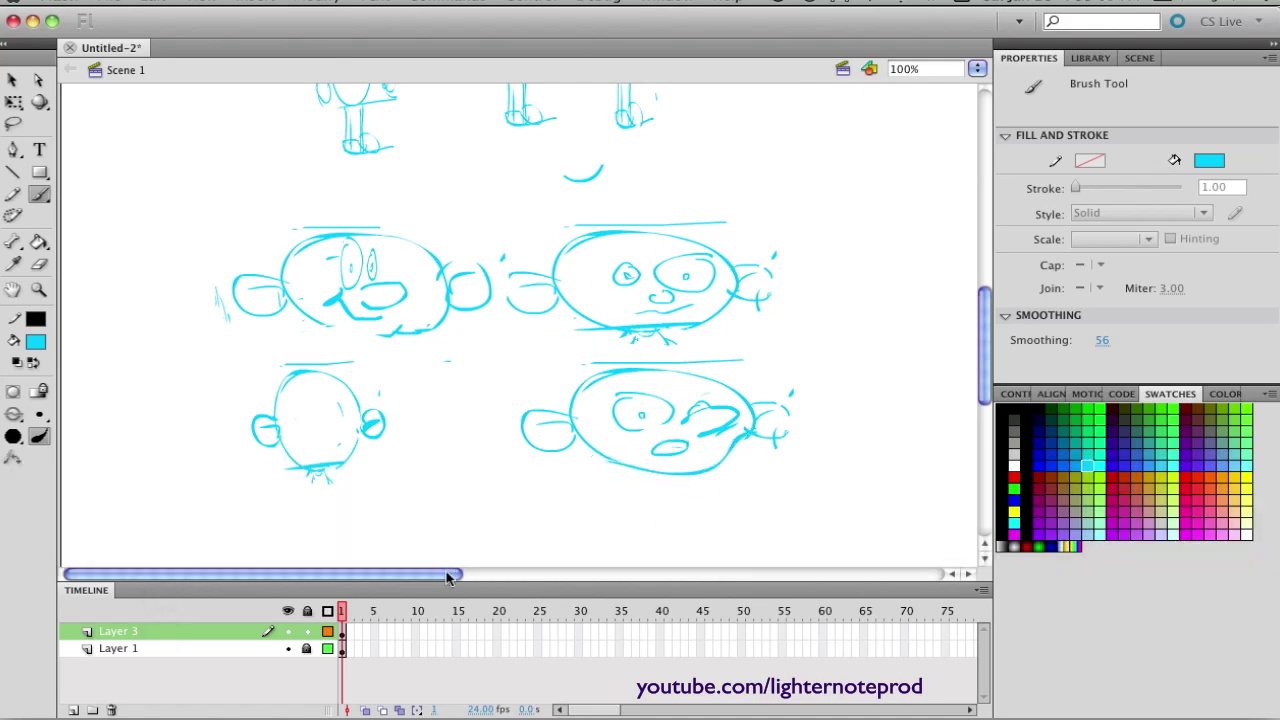
left_click_drag(448, 578, 527, 578)
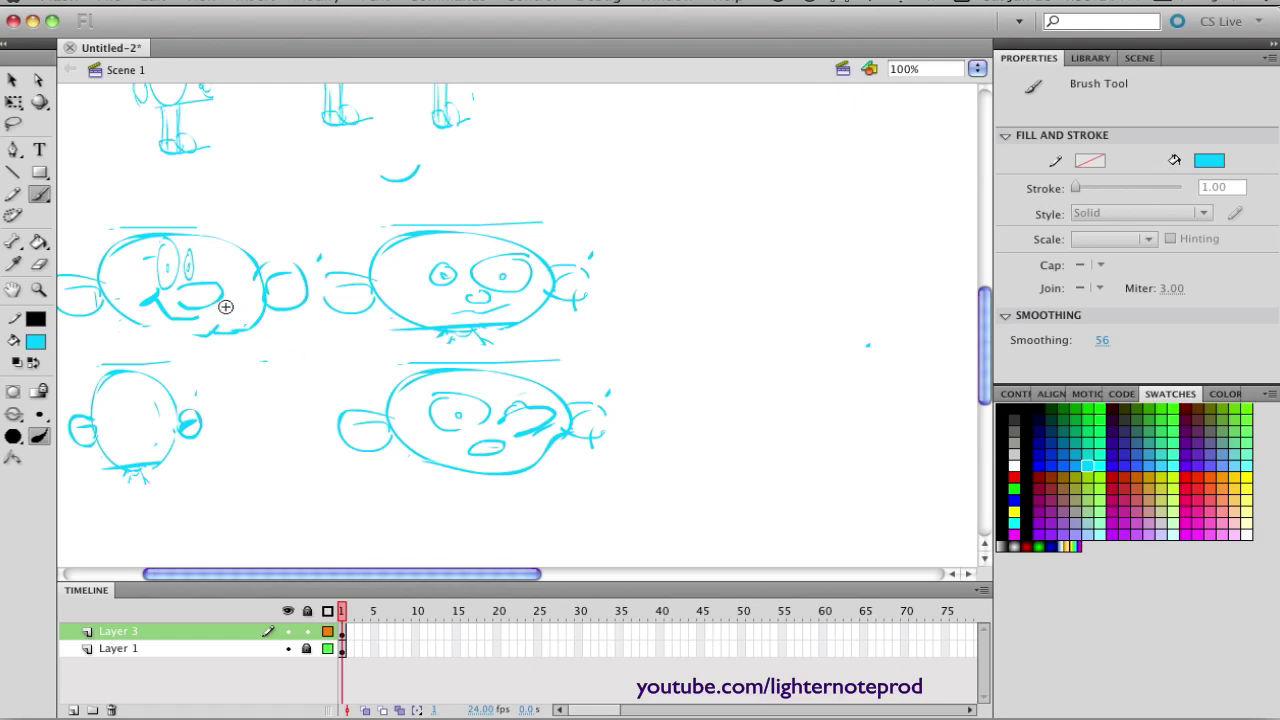
Step: Copy the upper-left head sketch and add a new Layer 4 above Layer 3
key("l")
mouse_move(312, 231)
left_mouse_down()
mouse_move(325, 309)
mouse_move(247, 348)
mouse_move(164, 349)
mouse_move(62, 318)
mouse_move(38, 294)
mouse_move(42, 250)
mouse_move(94, 218)
mouse_move(184, 200)
mouse_move(320, 238)
left_mouse_up()
key("super+c")
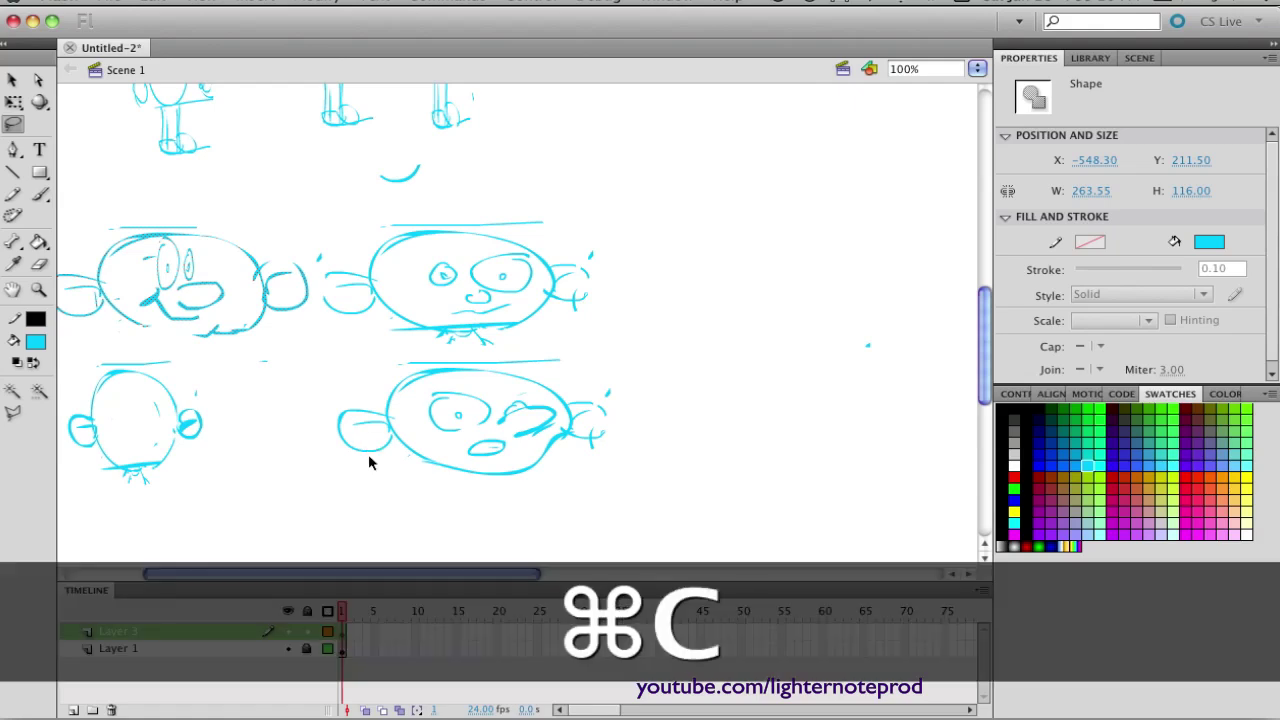
left_click(73, 709)
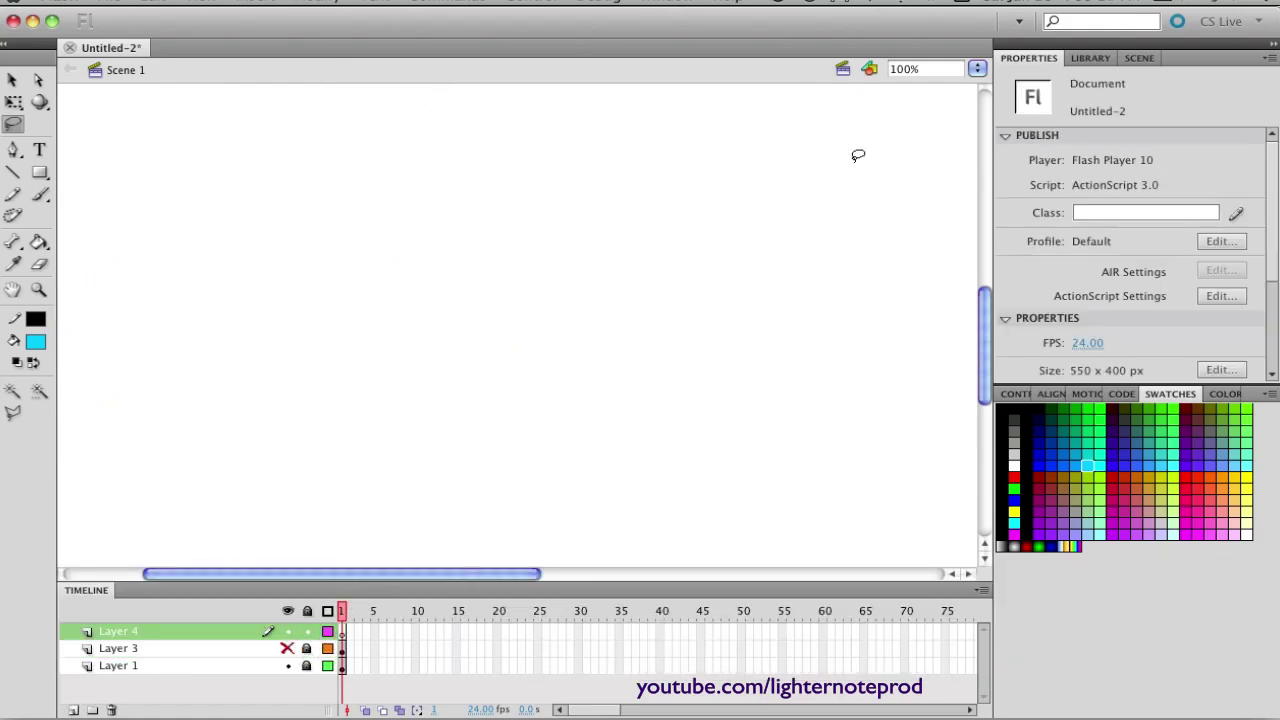
Step: Paste two head copies onto Layer 4 at the upper left and upper middle
key("super+v")
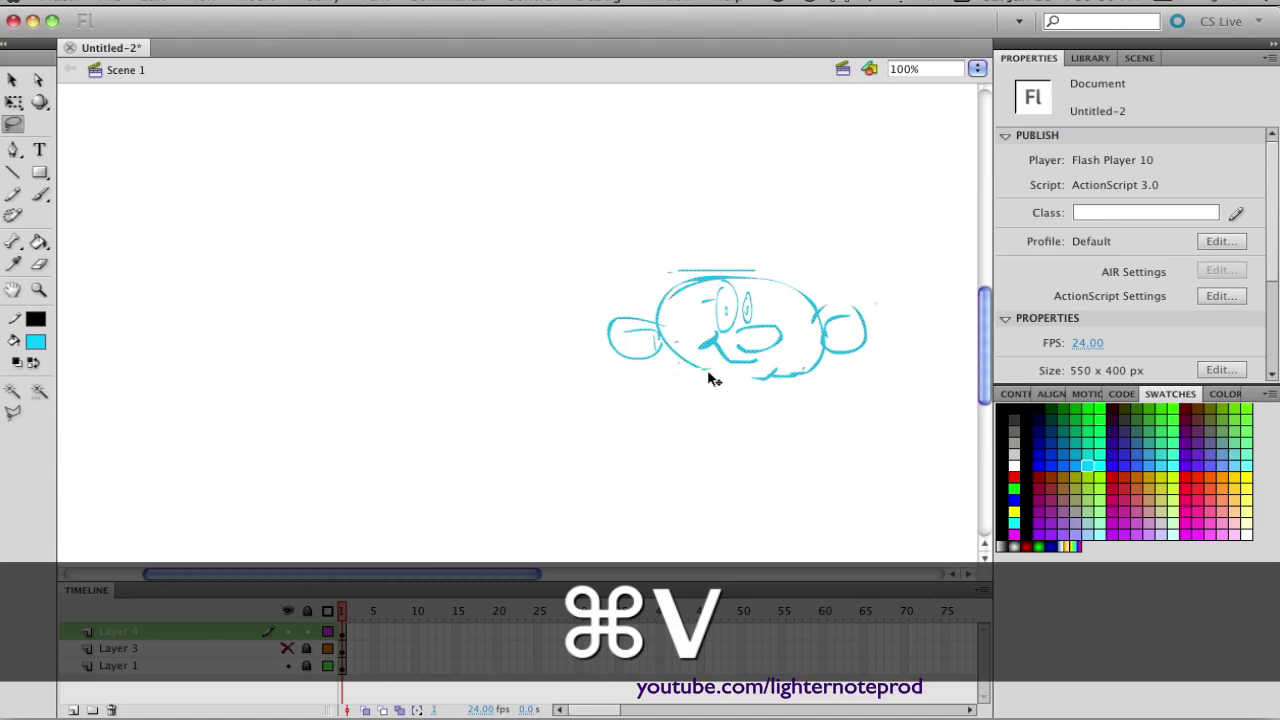
left_click_drag(713, 380, 168, 258)
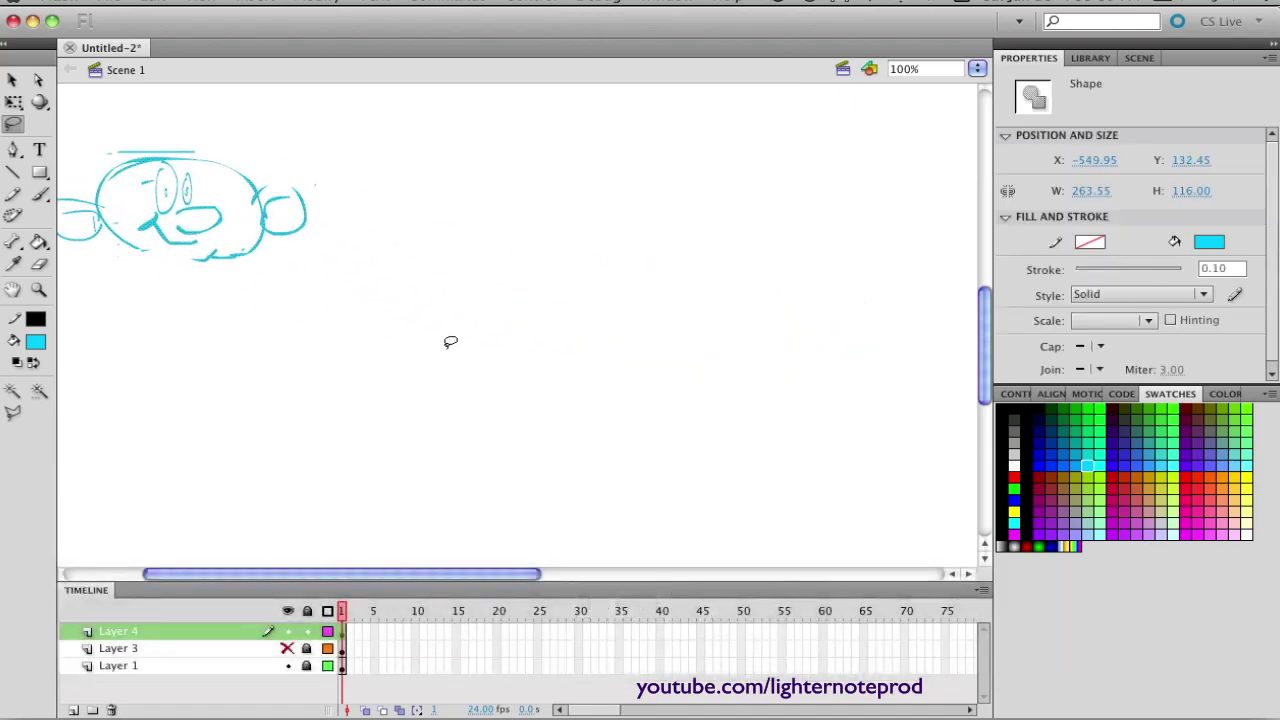
key("super+v")
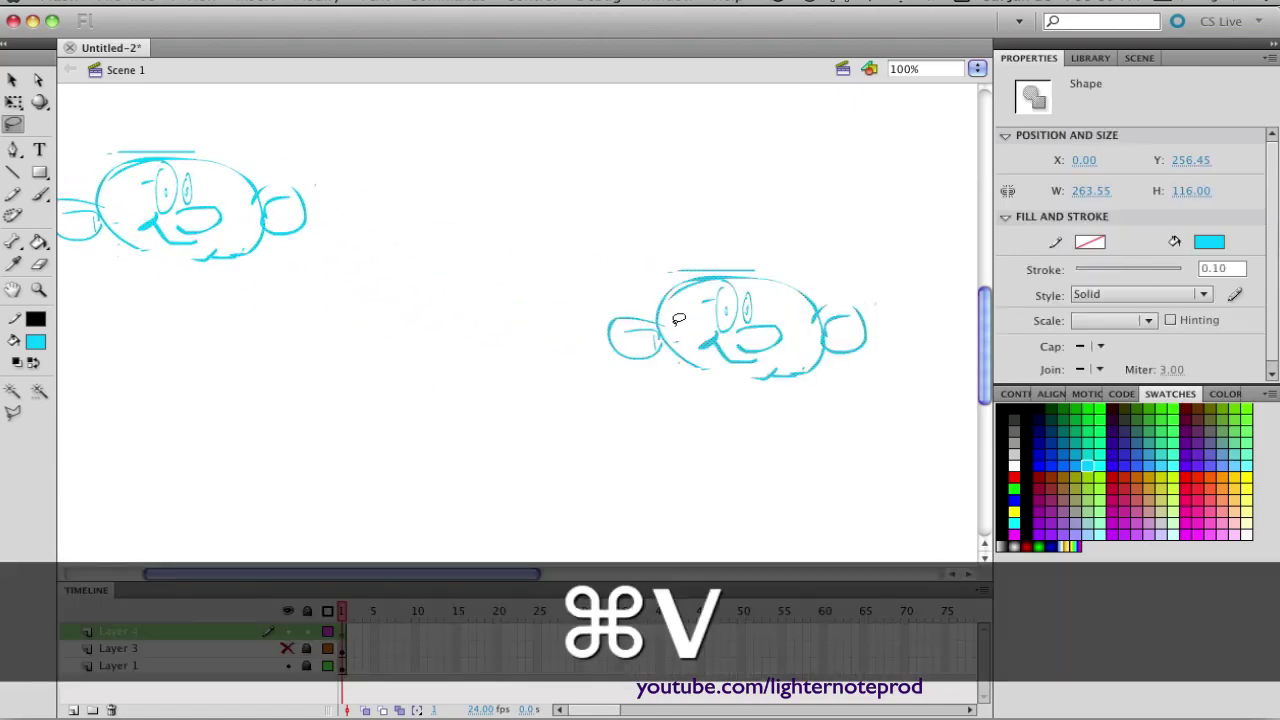
mouse_move(660, 345)
left_mouse_down()
mouse_move(357, 229)
mouse_move(378, 231)
left_mouse_up()
left_click(720, 328)
mouse_move(622, 292)
left_mouse_down()
mouse_move(565, 305)
mouse_move(889, 338)
mouse_move(625, 302)
mouse_move(674, 220)
mouse_move(647, 230)
left_mouse_up()
Step: Paste two more head copies at the lower left and lower middle beneath the top row
key("super+v")
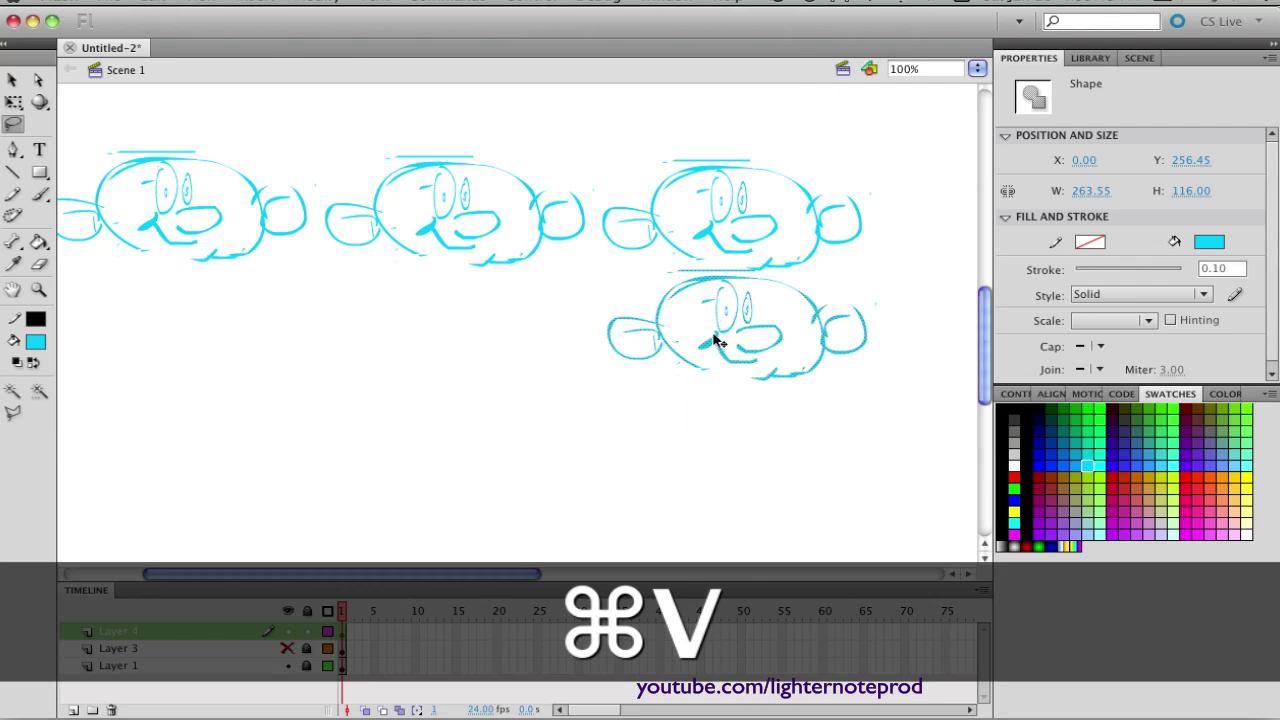
left_click_drag(715, 340, 149, 363)
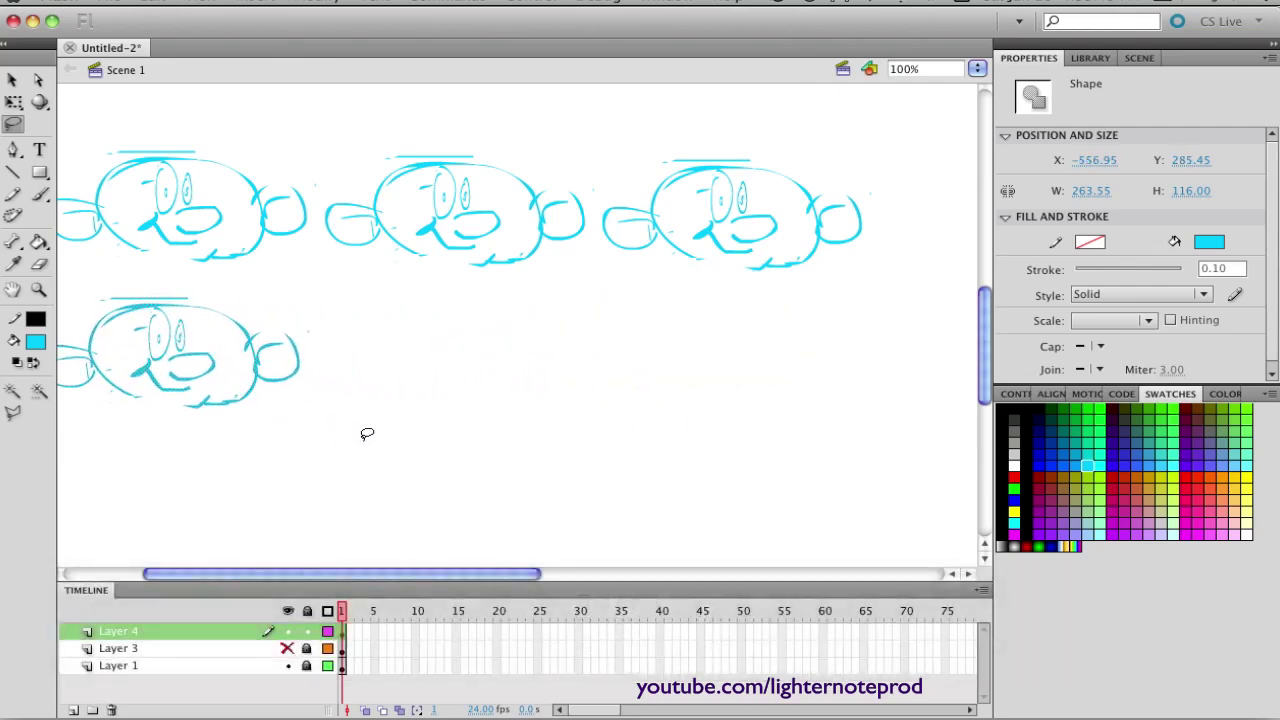
key("super+v")
left_click_drag(660, 350, 377, 371)
left_click(493, 456)
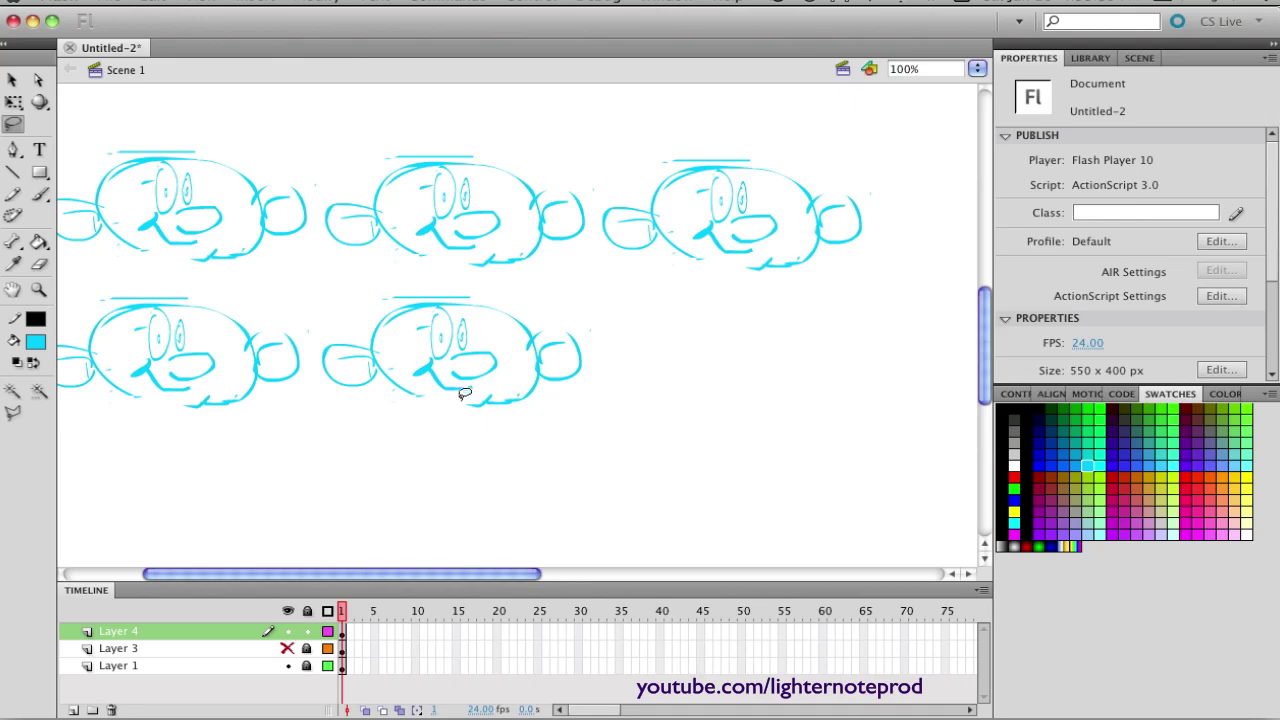
key("e")
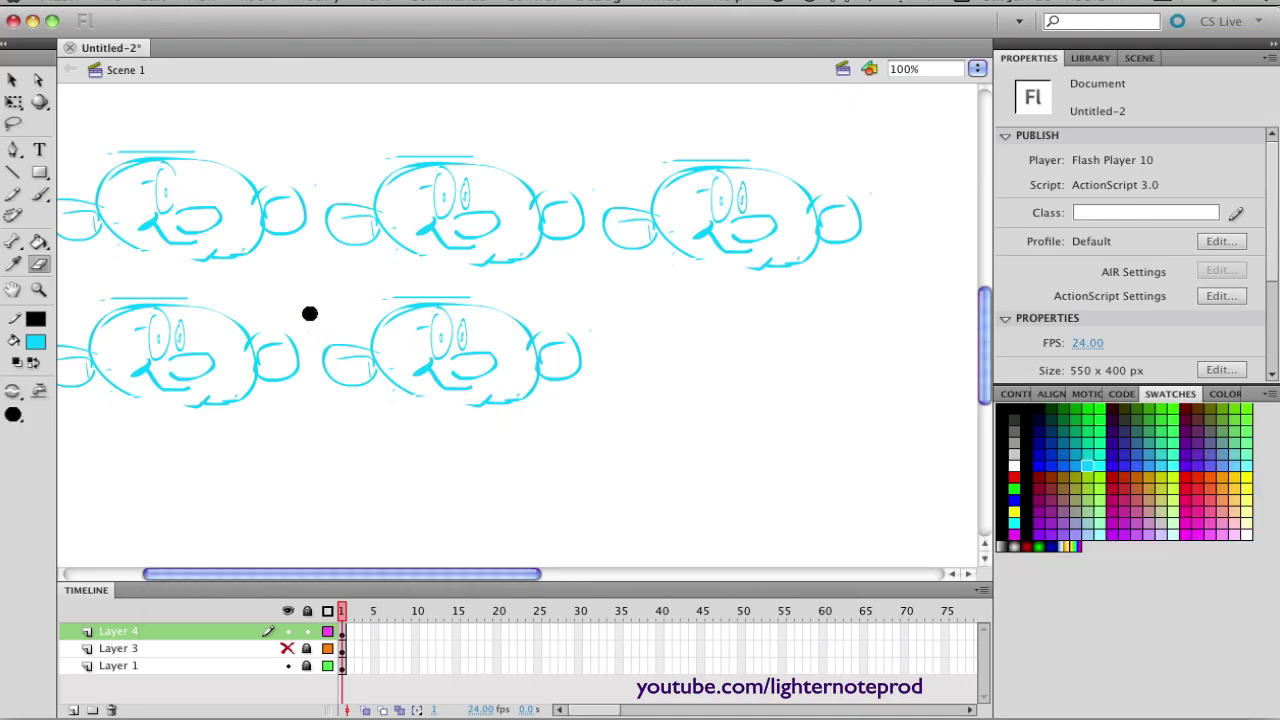
Step: Give the first head an angry brow and a frowning mouth in place of part of its eye
left_click_drag(179, 247, 157, 206)
key("b")
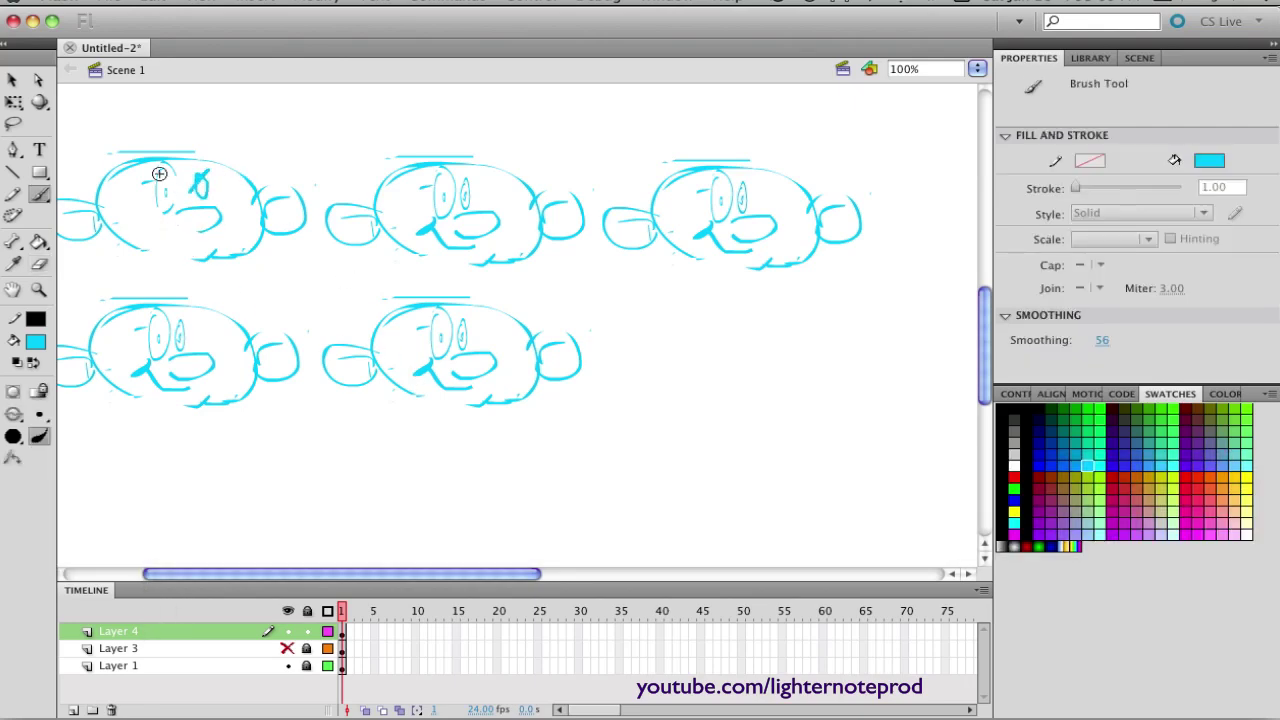
left_click_drag(184, 171, 210, 159)
left_click_drag(160, 238, 212, 243)
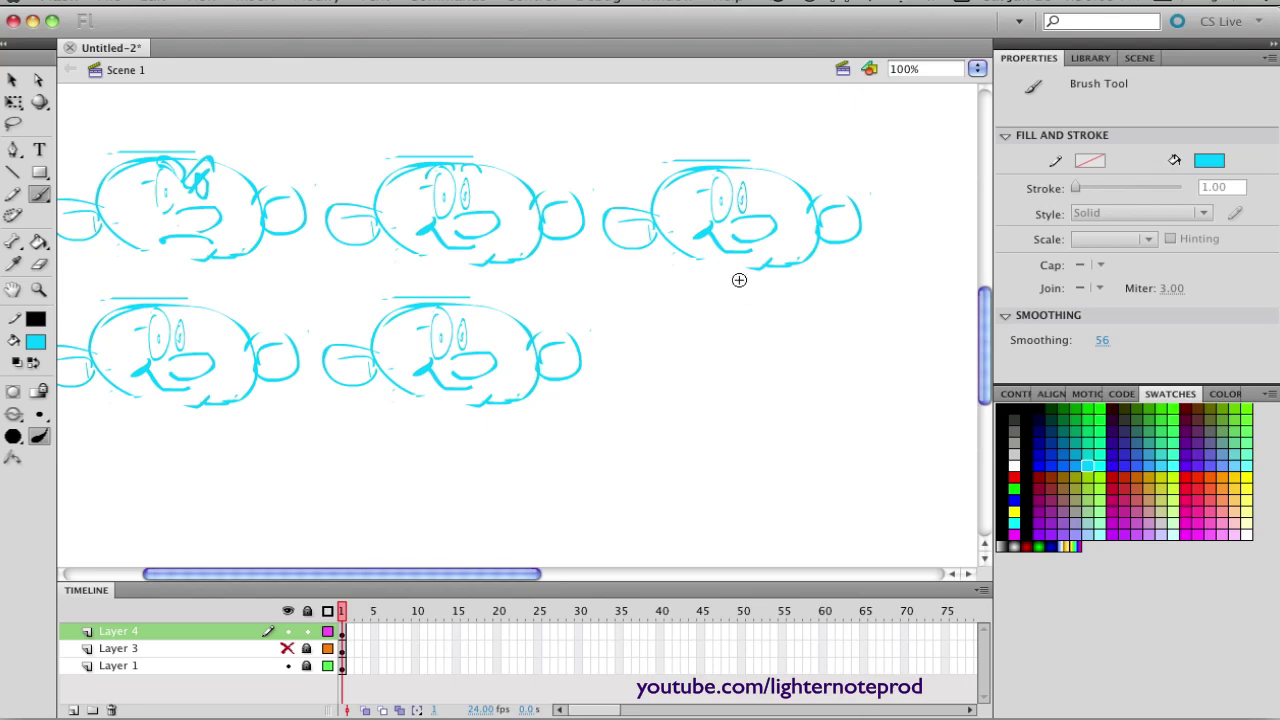
Step: Thicken the third head's brow into a worried look, mark its chin, and add a hair curl on the second
key("e")
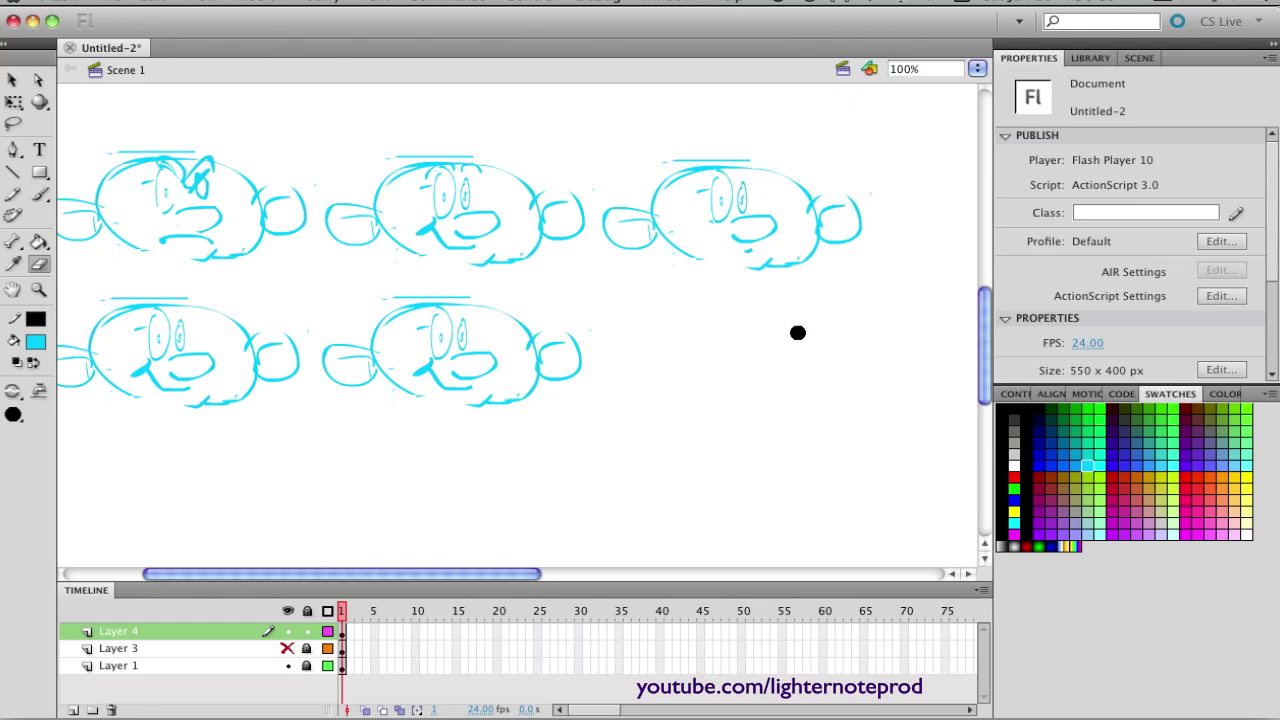
key("b")
left_click_drag(682, 196, 708, 178)
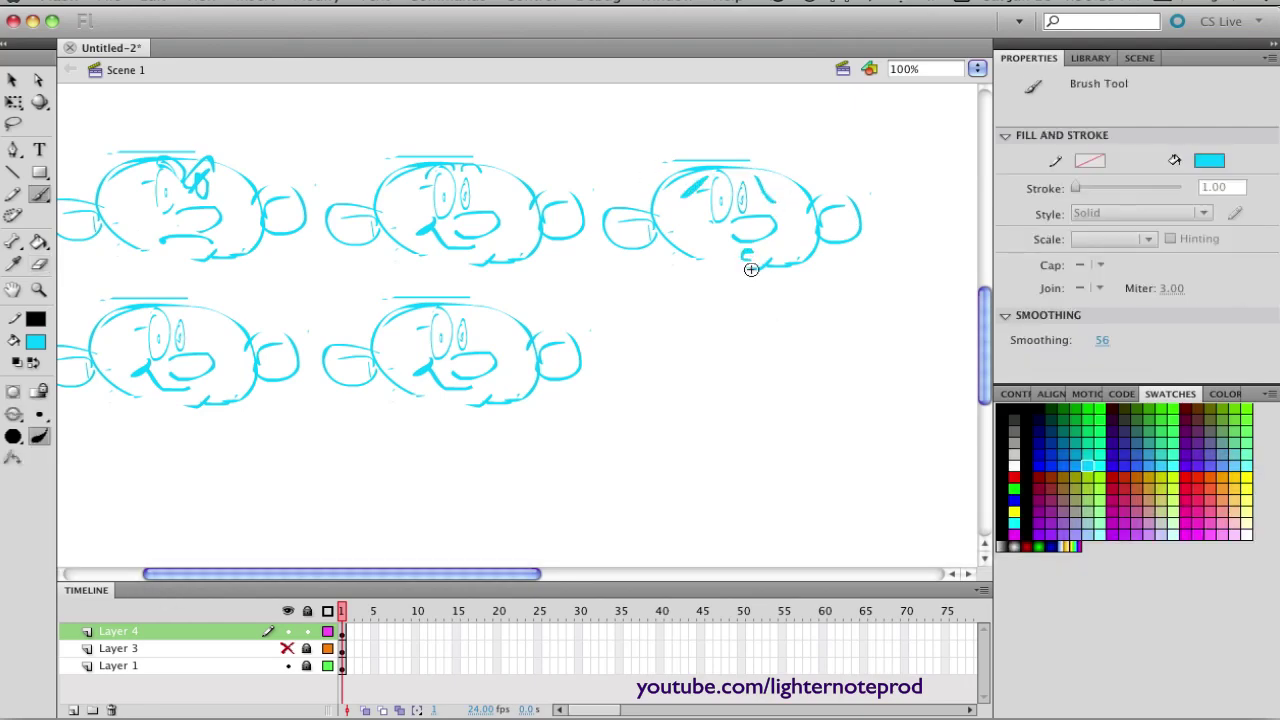
left_click_drag(745, 255, 755, 259)
key("b")
key("b")
left_click_drag(436, 155, 428, 163)
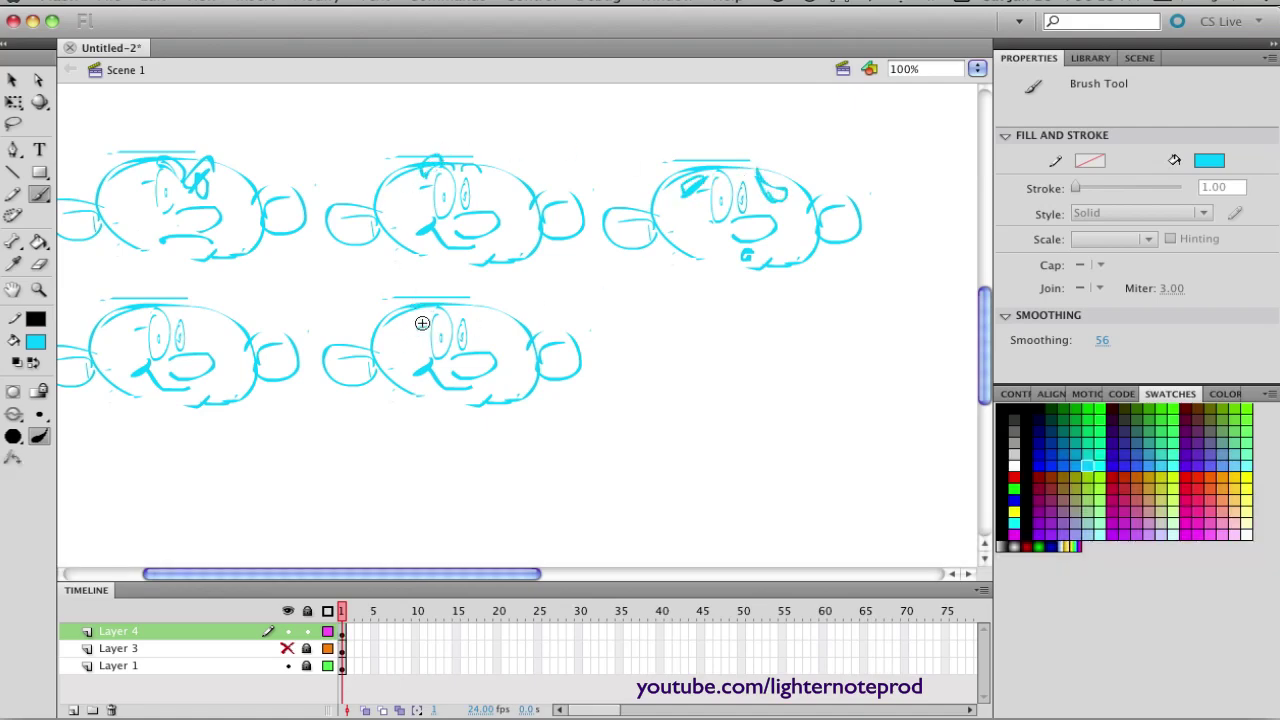
Step: Paint a tall arched hair tuft and a dangling tongue on the fifth head
left_click_drag(441, 281, 464, 300)
left_click_drag(428, 369, 462, 427)
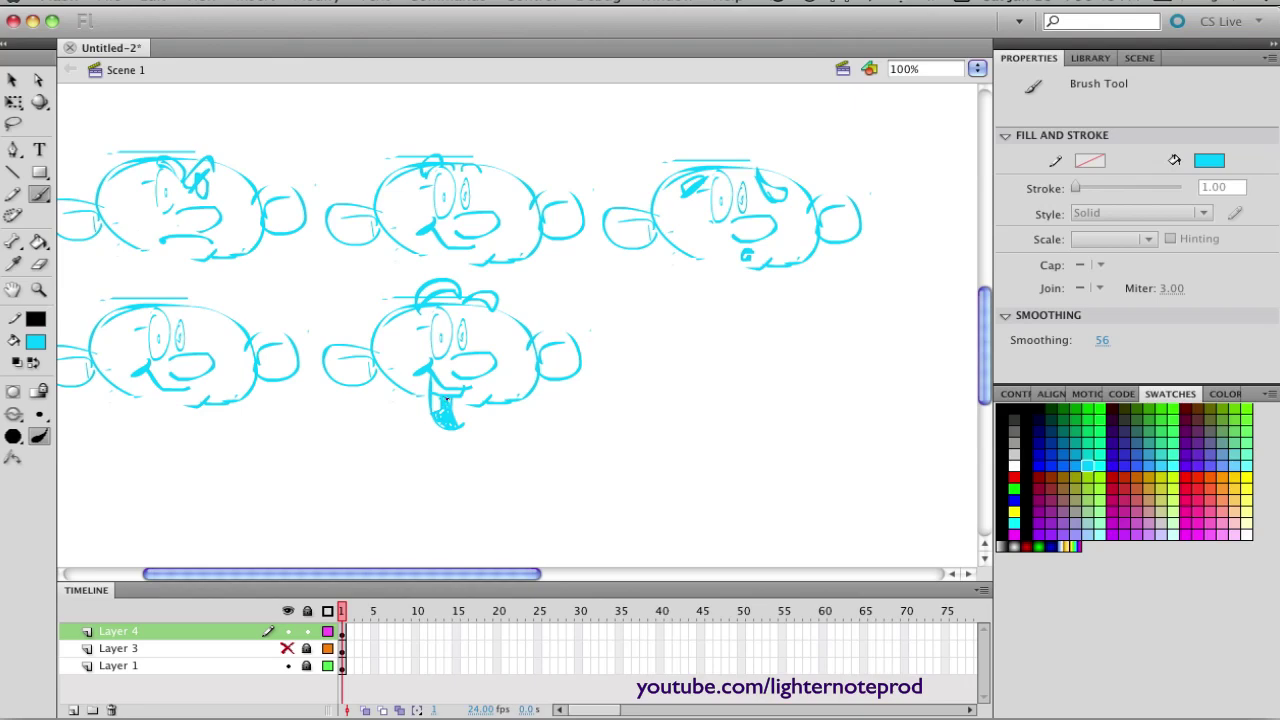
left_click_drag(442, 404, 438, 425)
Step: Give the fourth head an angry eyebrow, then lasso the top-right worried head
mouse_move(150, 307)
left_mouse_down()
mouse_move(177, 325)
mouse_move(200, 310)
left_mouse_up()
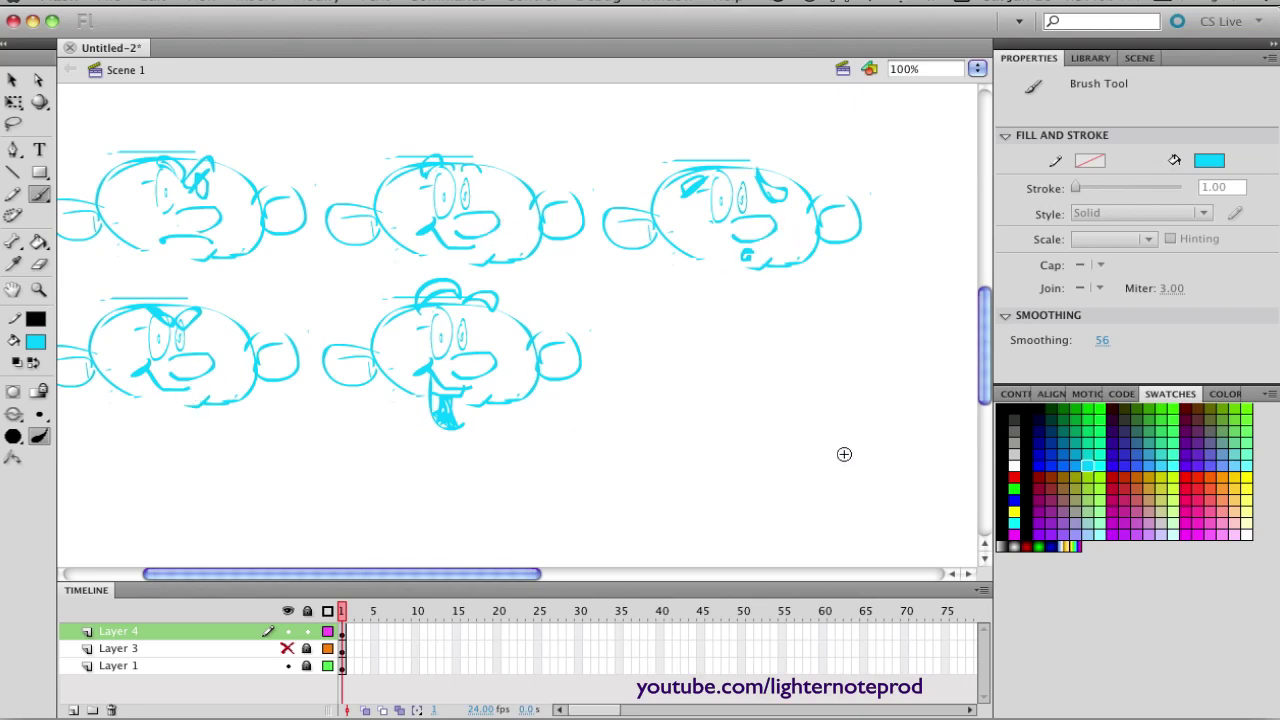
key("l")
mouse_move(616, 145)
left_mouse_down()
mouse_move(590, 220)
mouse_move(752, 290)
mouse_move(859, 192)
mouse_move(783, 124)
mouse_move(603, 150)
left_mouse_up()
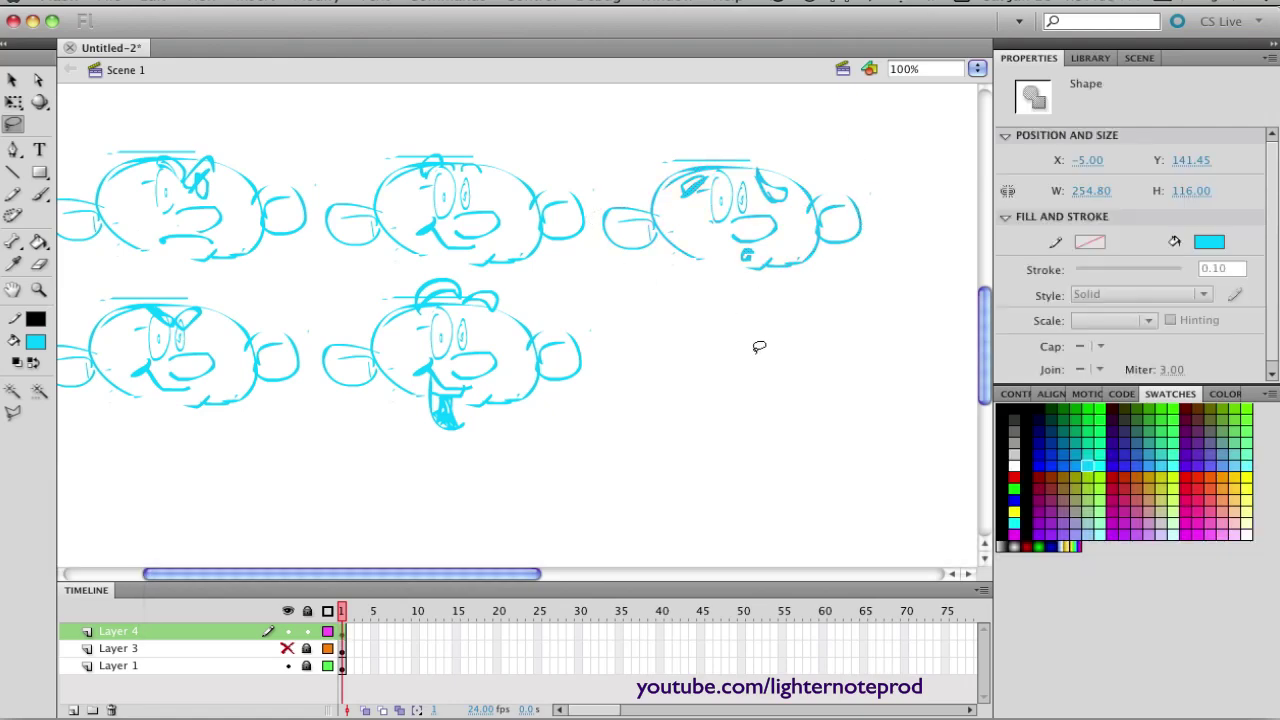
Step: Duplicate the worried head into the empty lower-right slot
key("super+c")
key("super+v")
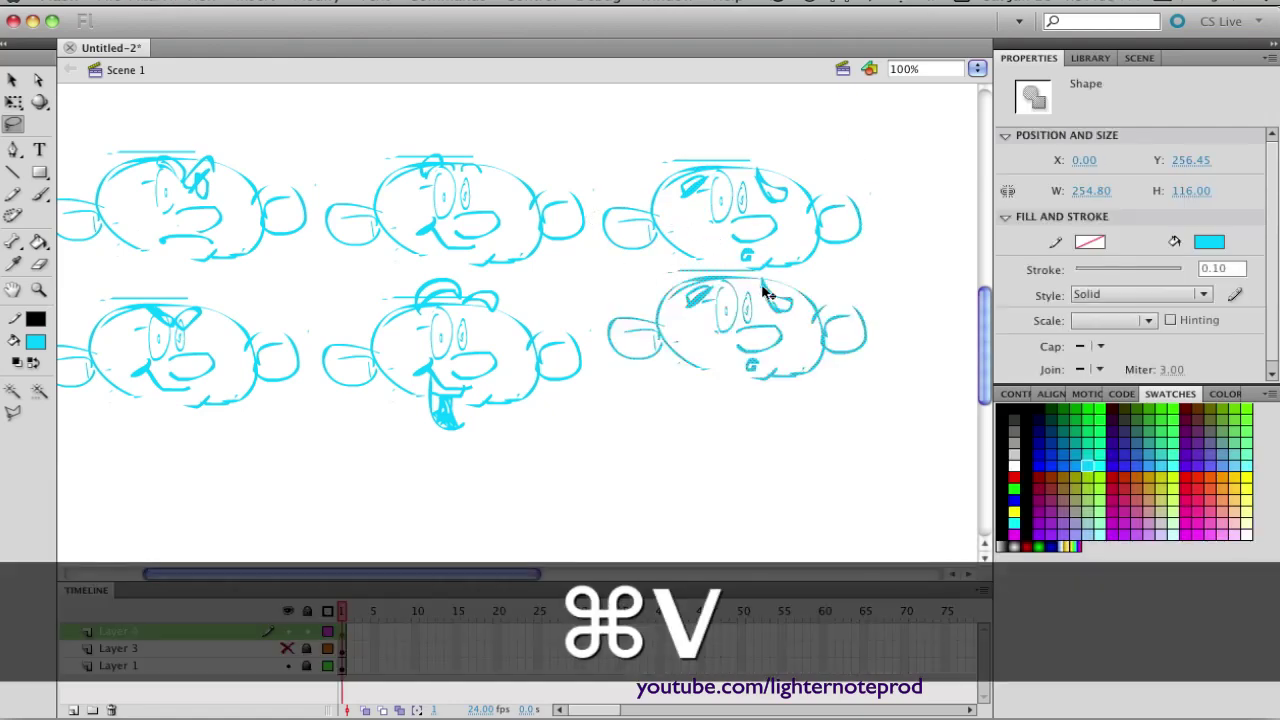
mouse_move(760, 328)
left_mouse_down()
mouse_move(729, 363)
mouse_move(748, 358)
left_mouse_up()
left_click(742, 325)
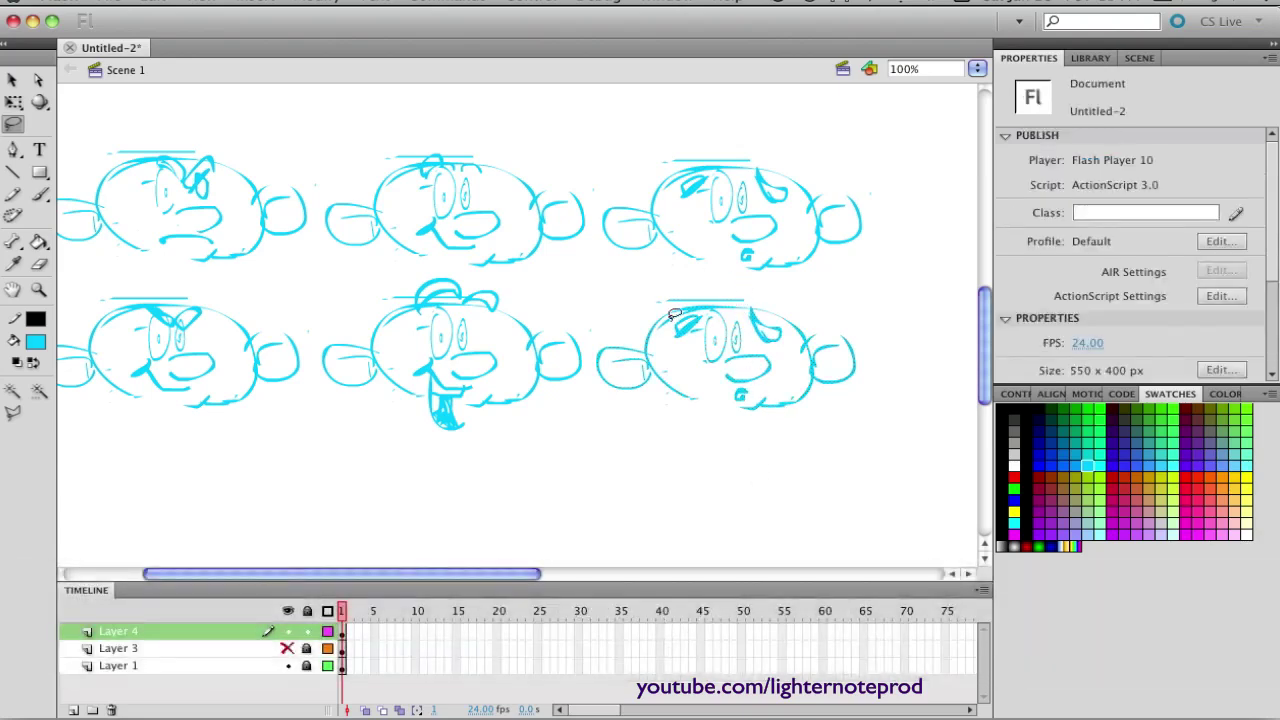
Step: Enlarge the duplicate's eyebrow stroke to about 93 × 78
left_click_drag(668, 323, 668, 325)
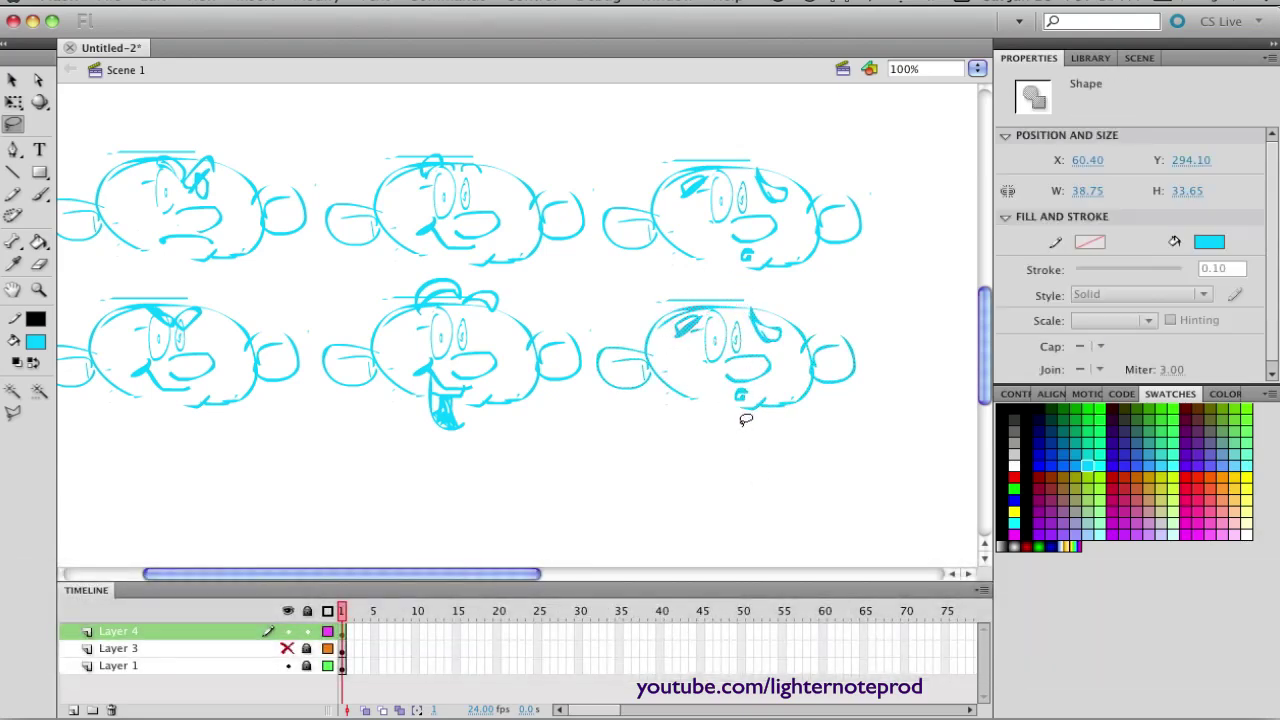
left_click(771, 343)
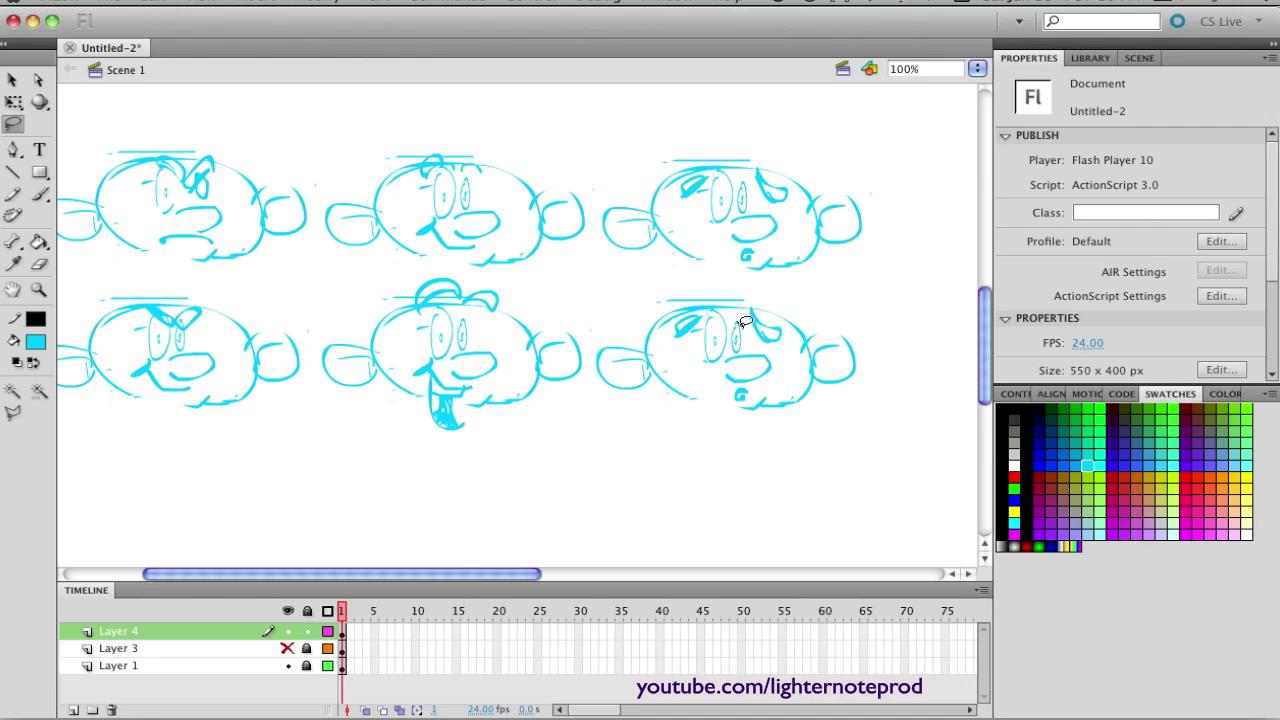
mouse_move(745, 321)
left_mouse_down()
mouse_move(780, 304)
mouse_move(743, 322)
mouse_move(704, 280)
left_mouse_up()
key("q")
left_click_drag(782, 343, 797, 356)
key("l")
left_click(674, 337)
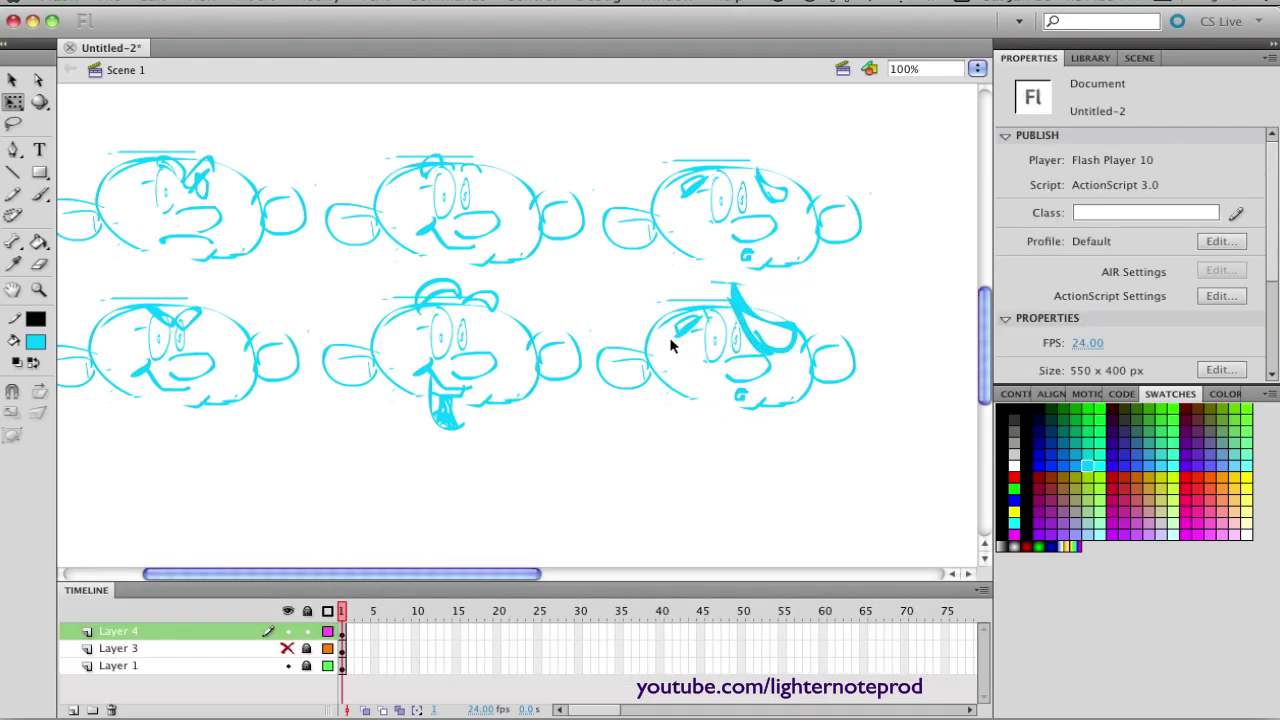
Step: Enlarge its left-eye stroke to about 81 × 73, then lock Layer 4 and hide Layers 3–4
mouse_move(666, 327)
left_mouse_down()
mouse_move(665, 310)
mouse_move(705, 345)
mouse_move(682, 373)
left_mouse_up()
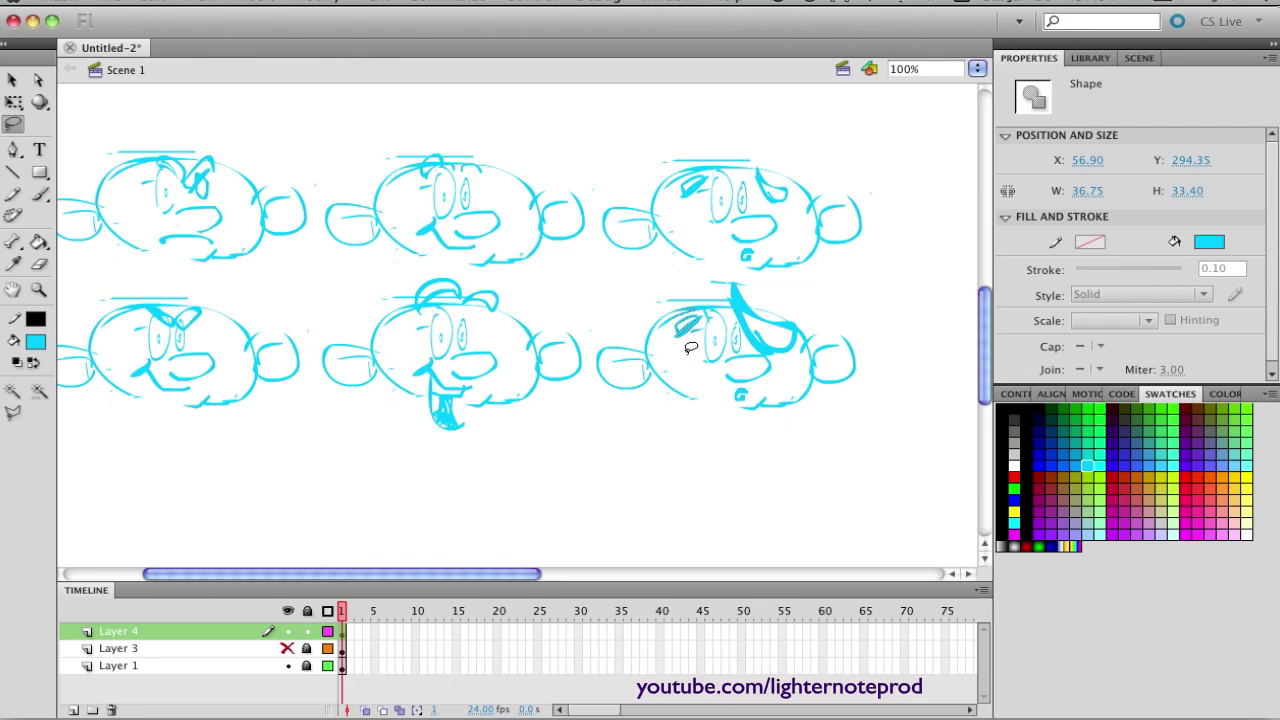
key("q")
mouse_move(666, 337)
left_mouse_down()
mouse_move(610, 374)
mouse_move(690, 326)
left_mouse_up()
left_click(694, 458)
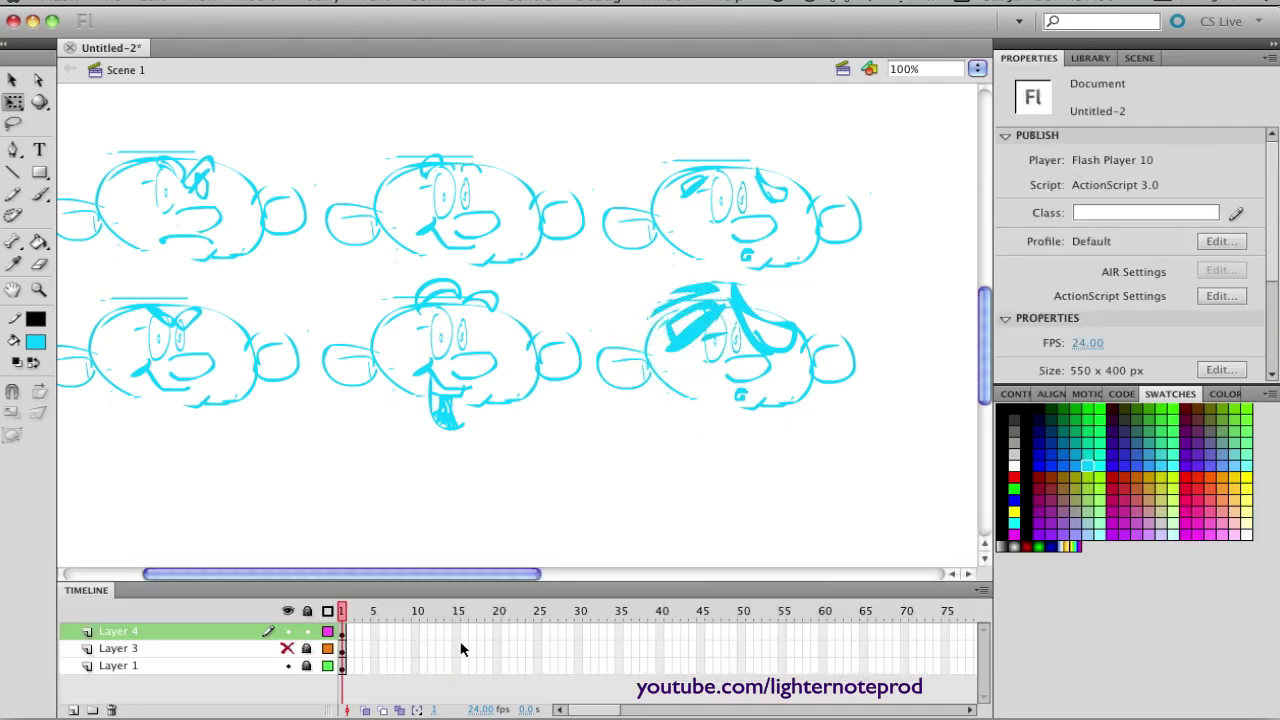
left_click(307, 632)
left_click_drag(285, 646, 296, 622)
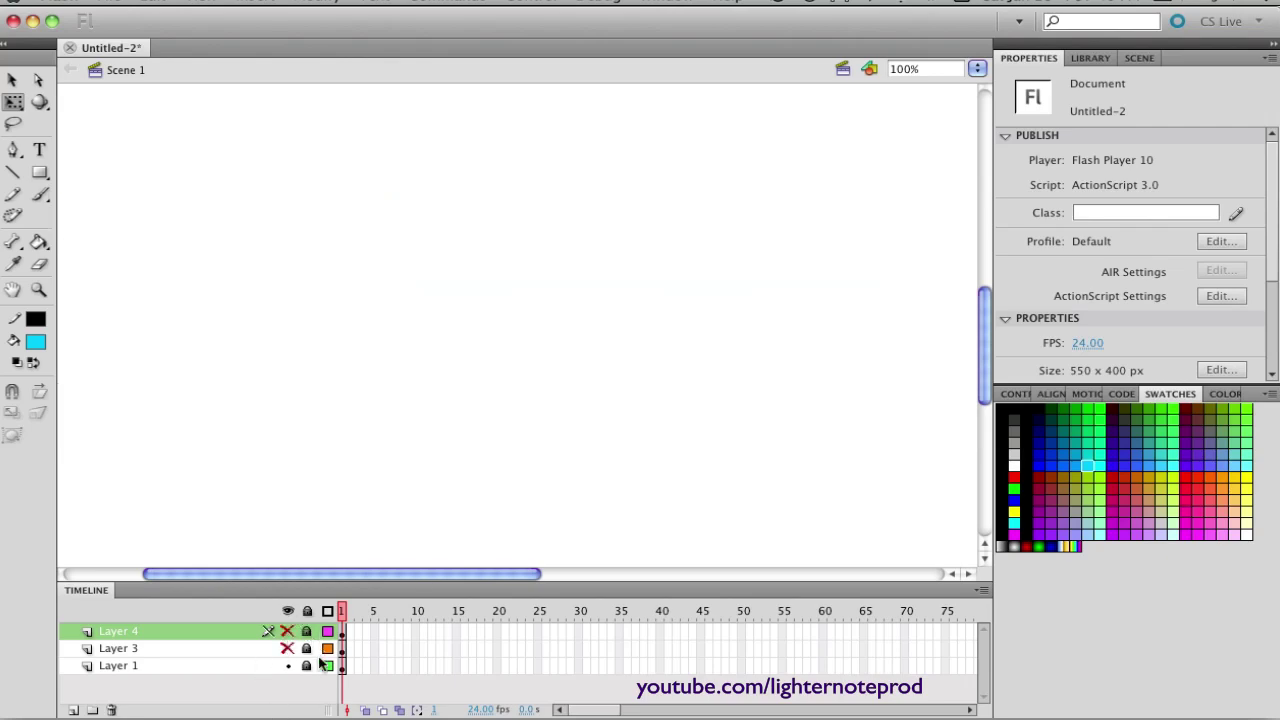
Step: Add a new Layer 5 on top, show Layer 3 again and lock Layer 5
left_click(74, 710)
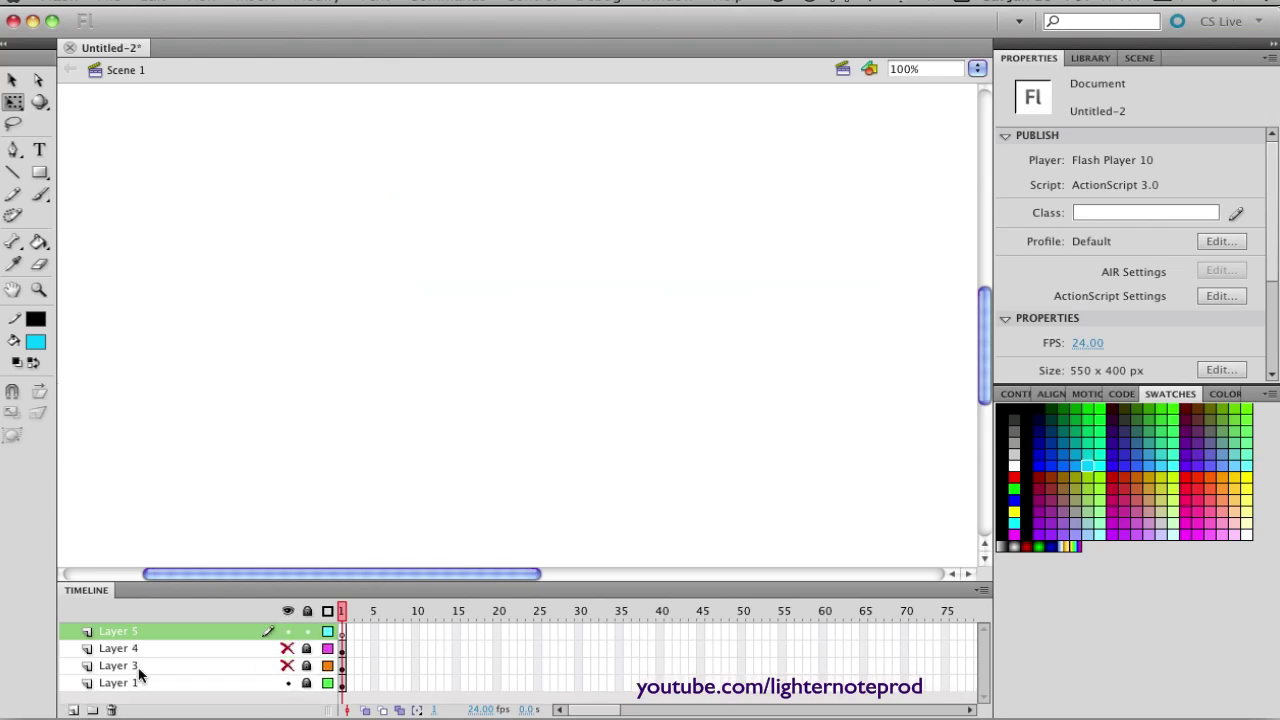
left_click(288, 665)
left_click(308, 632)
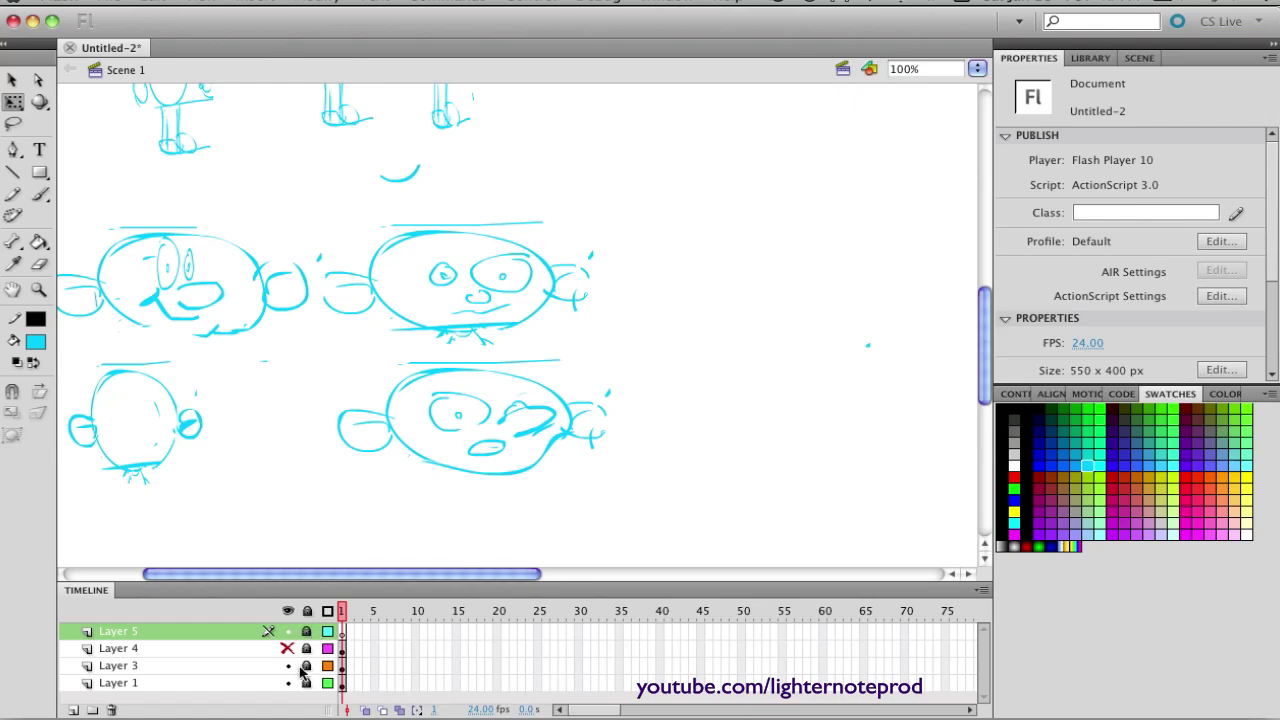
scroll(792, 445, "up", 6)
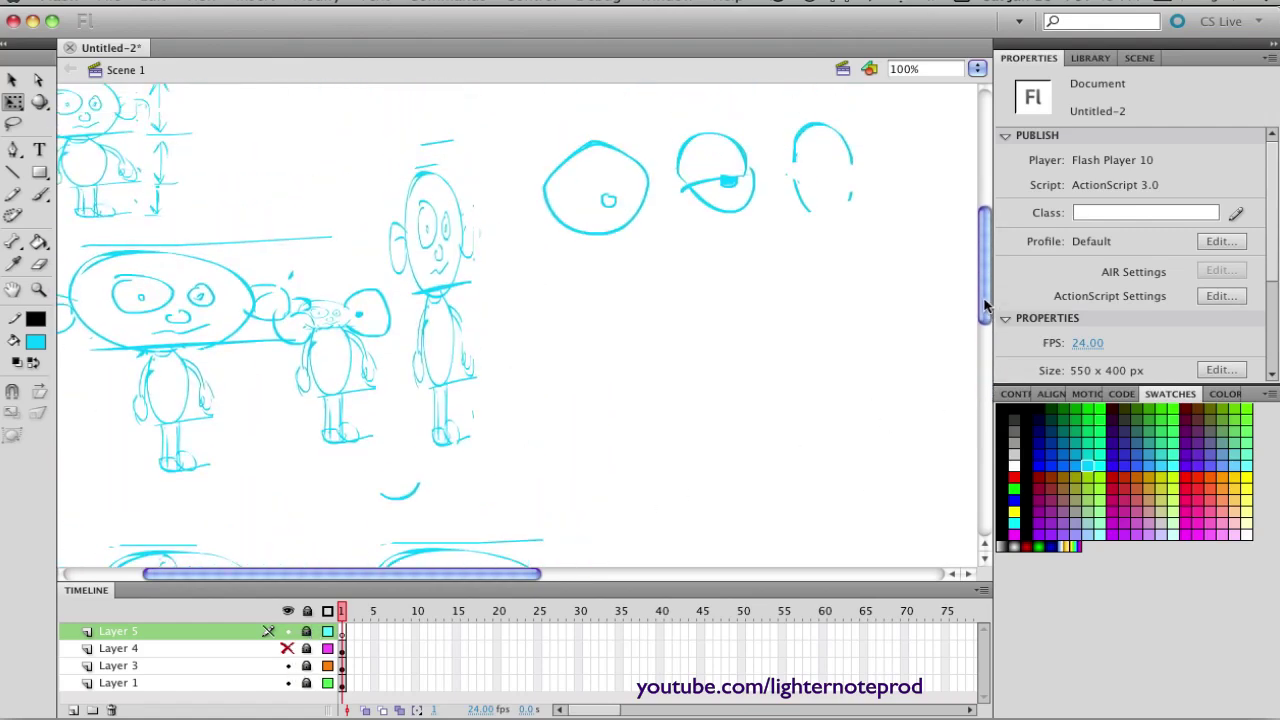
left_click_drag(437, 574, 383, 573)
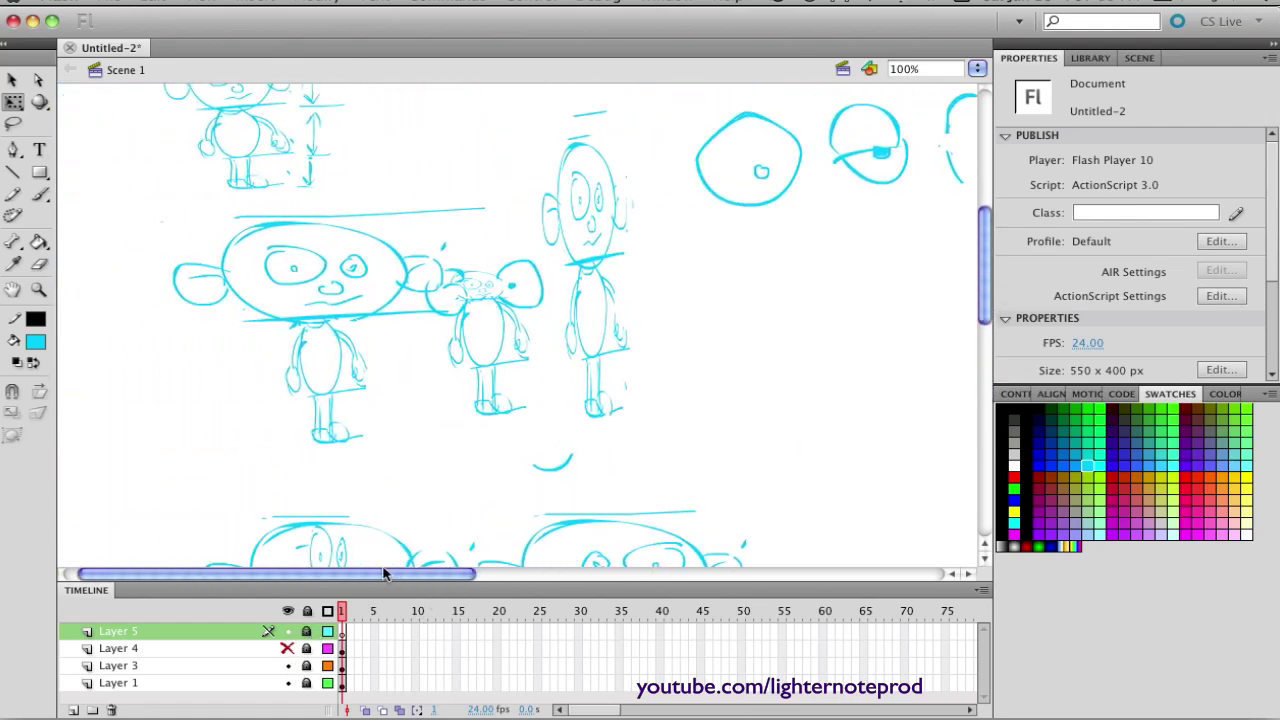
Step: Lasso the big-headed character sketch and copy it
key("l")
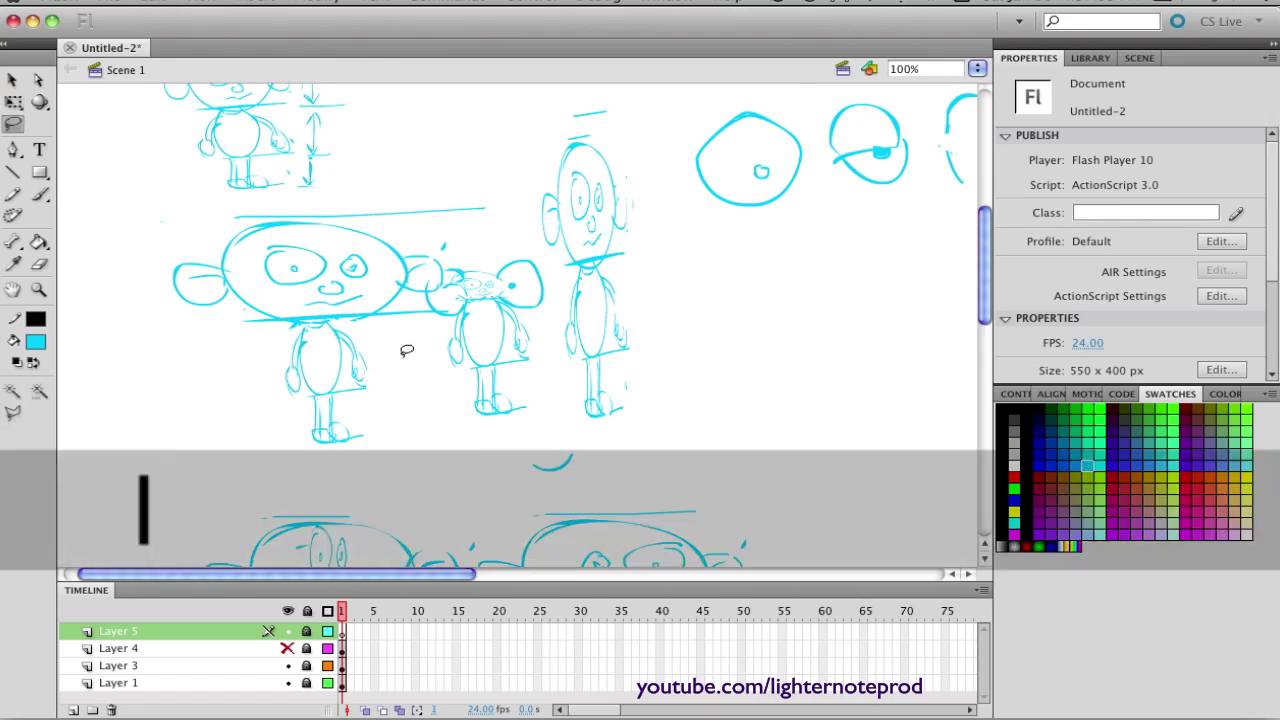
mouse_move(447, 272)
left_mouse_down()
mouse_move(410, 370)
mouse_move(358, 449)
mouse_move(243, 414)
mouse_move(190, 341)
mouse_move(169, 198)
mouse_move(343, 209)
mouse_move(445, 250)
left_mouse_up()
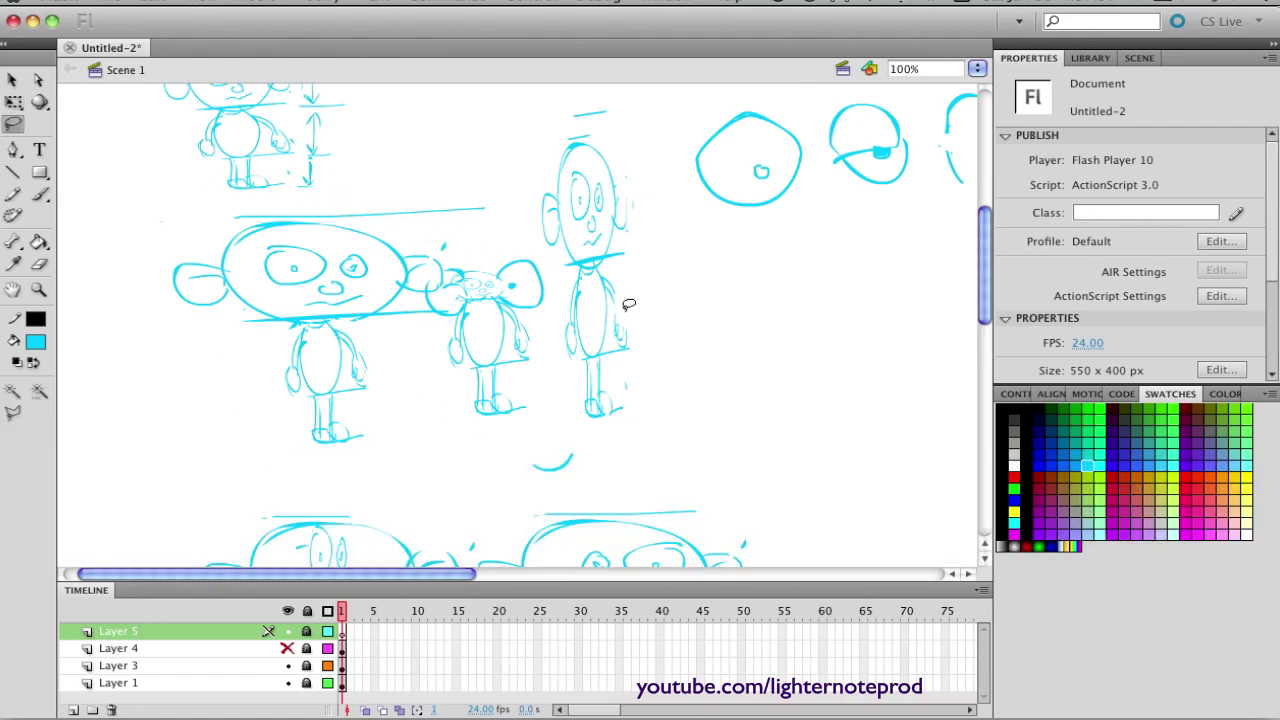
key("super+c")
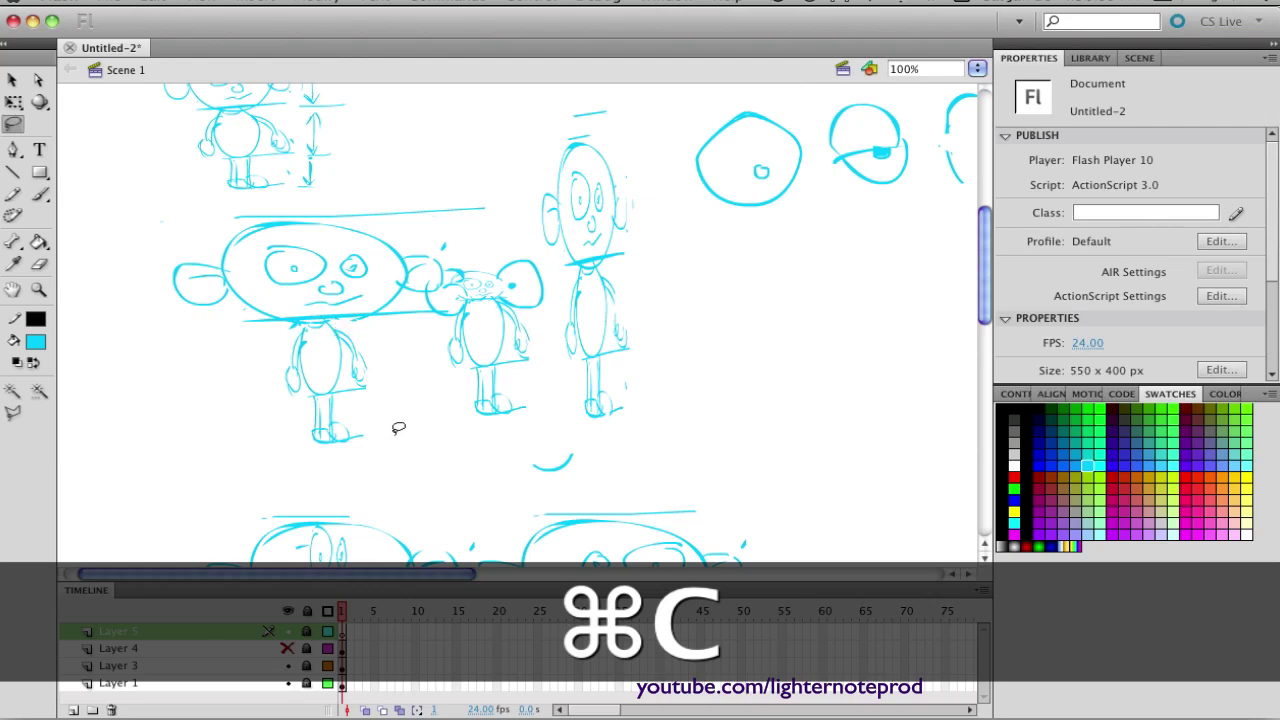
mouse_move(395, 412)
left_mouse_down()
mouse_move(258, 400)
mouse_move(175, 311)
mouse_move(145, 242)
mouse_move(239, 210)
mouse_move(384, 200)
mouse_move(459, 249)
left_mouse_up()
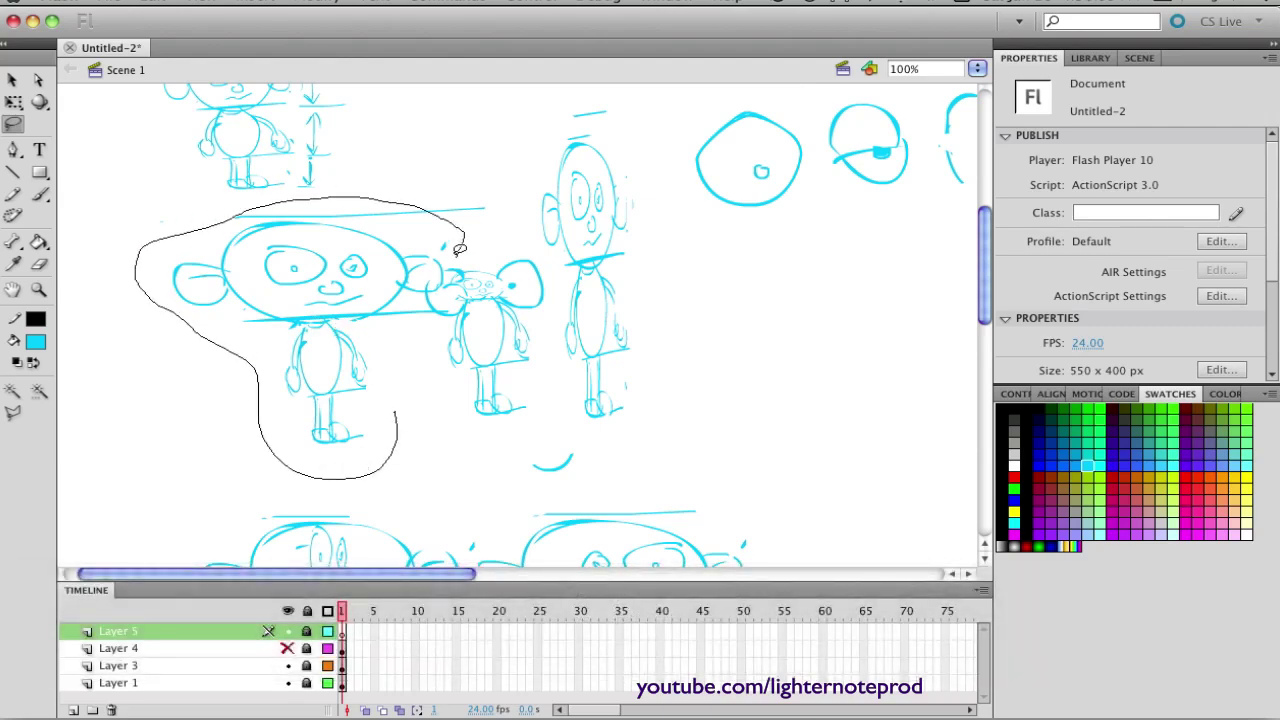
mouse_move(428, 297)
left_mouse_down()
mouse_move(402, 341)
mouse_move(422, 437)
left_mouse_up()
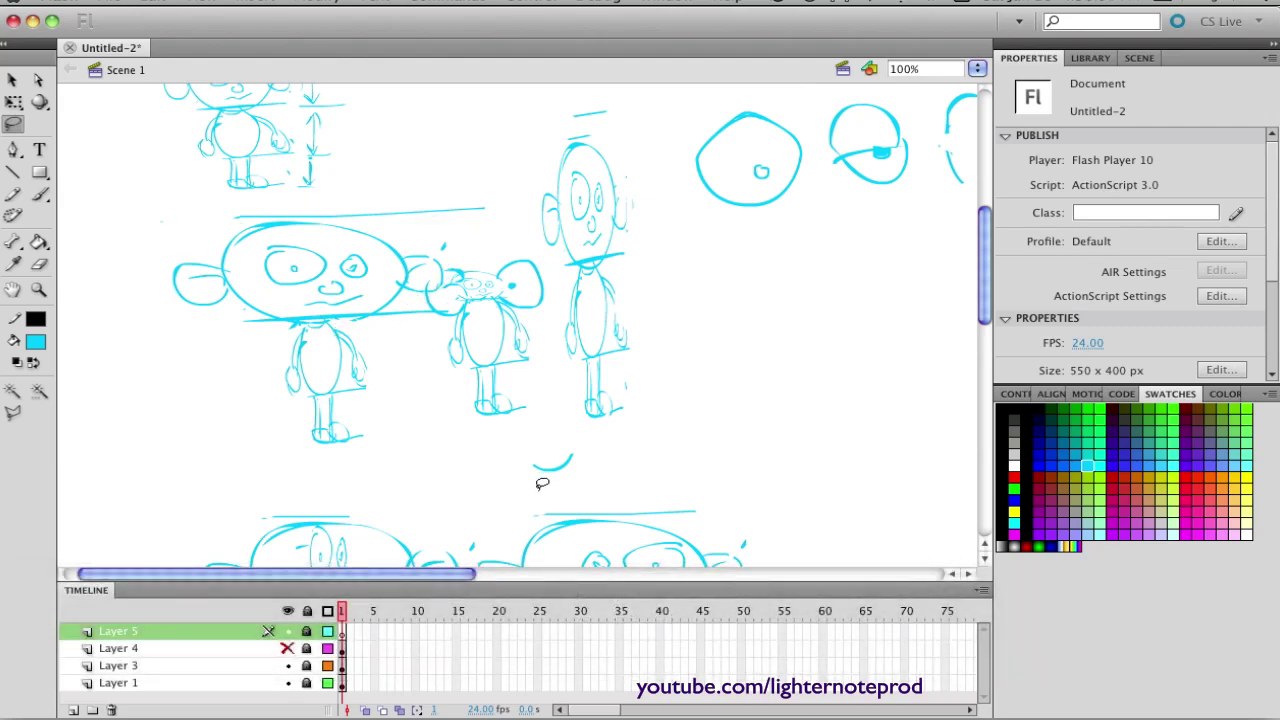
Step: Unlock Layers 5 and 3, copy the character from Layer 3, and hide Layer 3
left_click(307, 631)
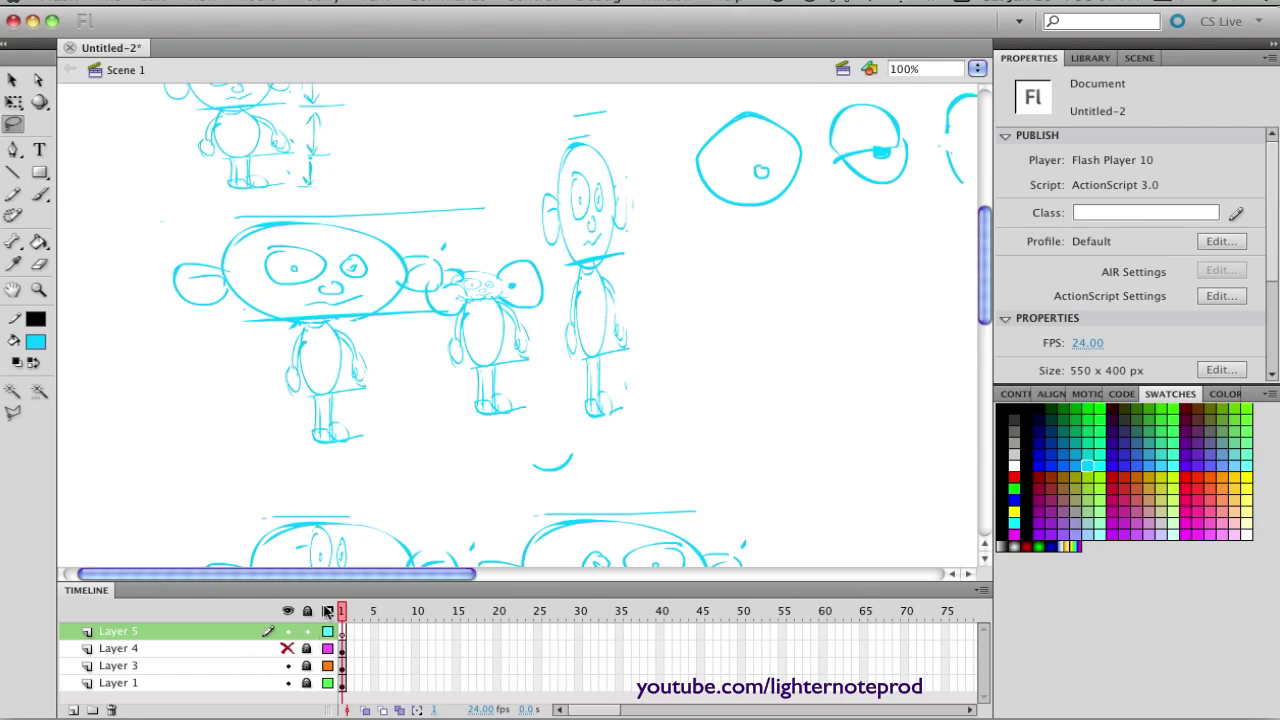
left_click(307, 665)
mouse_move(395, 378)
left_mouse_down()
mouse_move(378, 451)
mouse_move(235, 429)
mouse_move(138, 288)
mouse_move(201, 236)
mouse_move(306, 208)
mouse_move(365, 219)
mouse_move(403, 249)
mouse_move(440, 251)
mouse_move(448, 283)
mouse_move(399, 408)
left_mouse_up()
key("super+c")
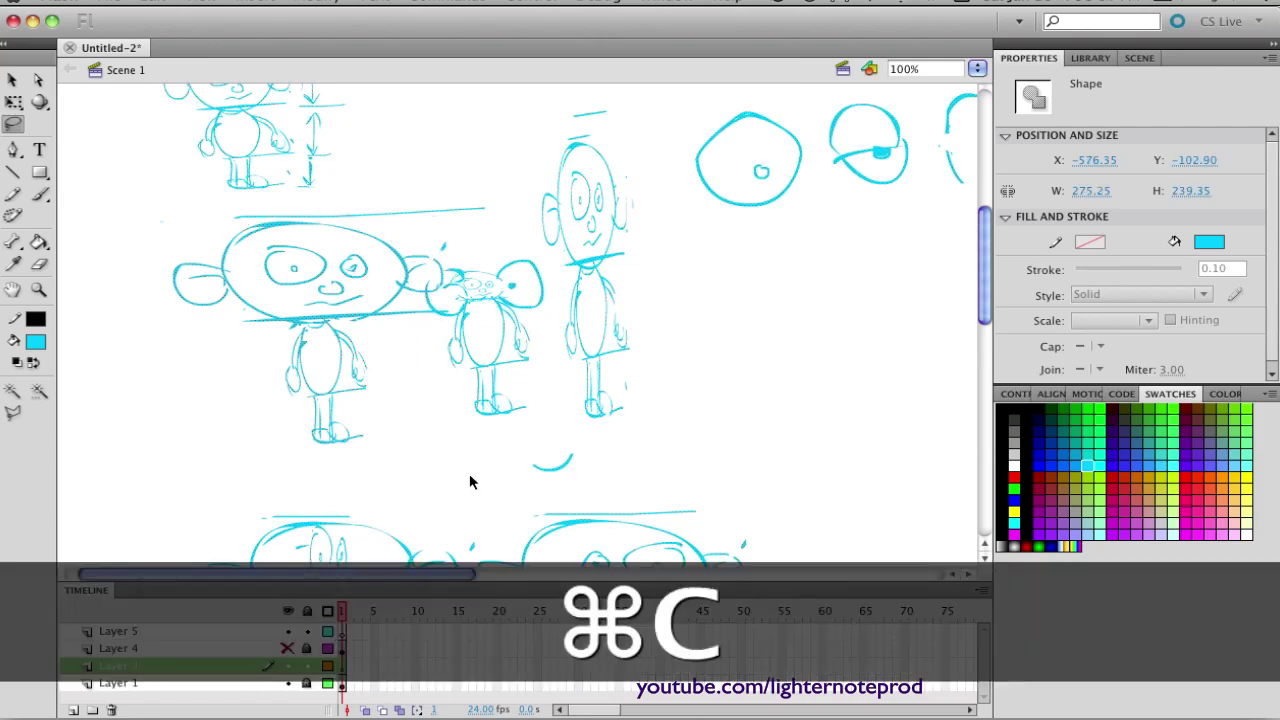
left_click(288, 665)
Step: Paste the copied character onto Layer 5 and move it to the stage's left
left_click(262, 630)
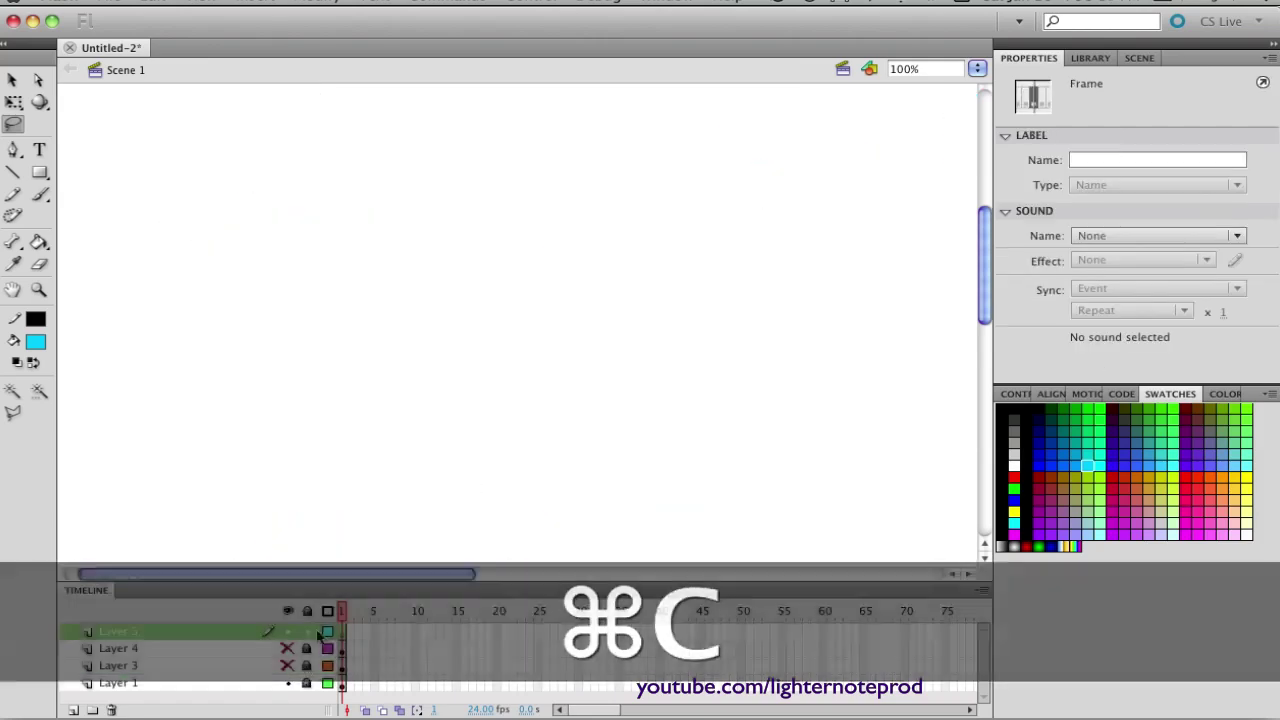
key("super+v")
left_click_drag(870, 428, 390, 310)
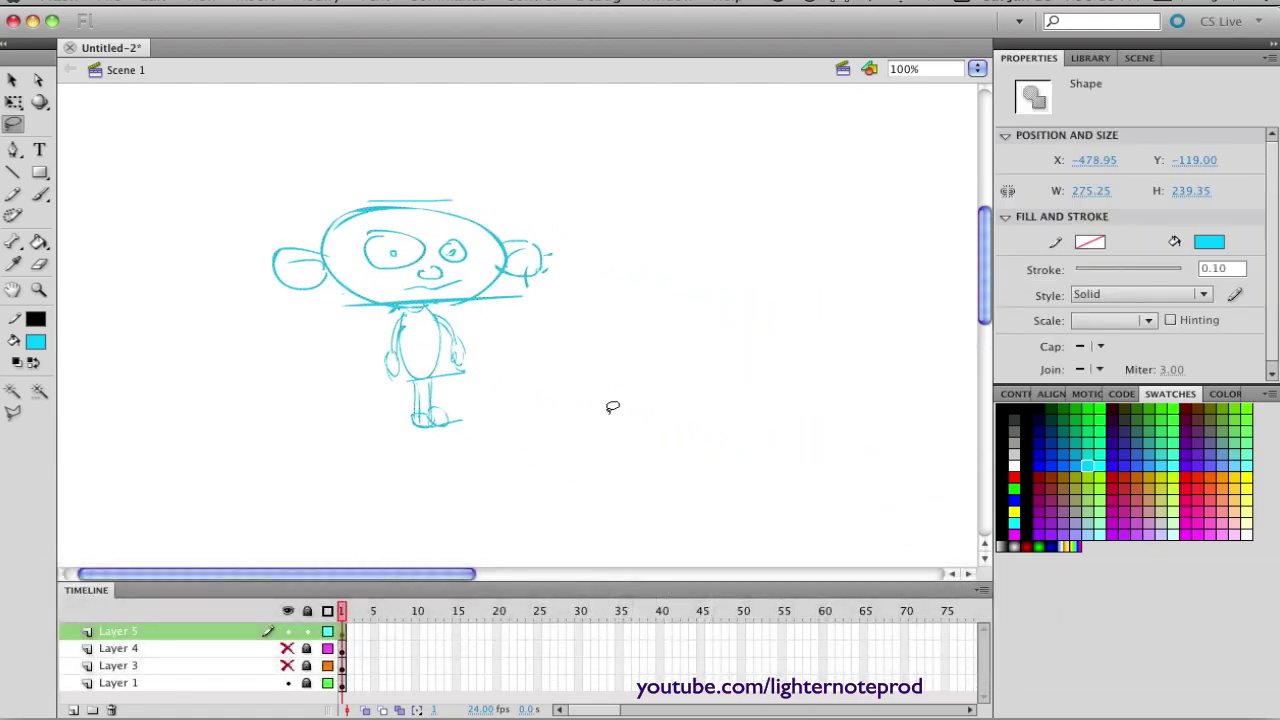
Step: Scale the character up to about 690 wide and centre it on the stage
key("q")
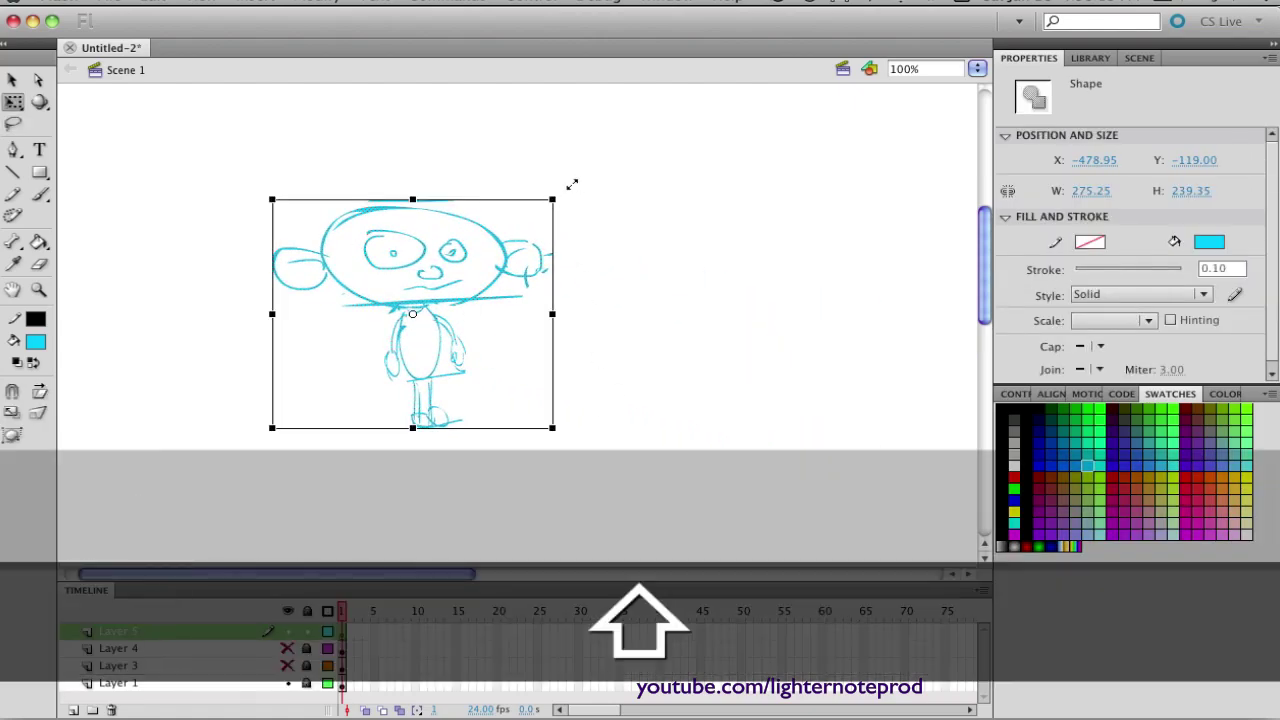
left_click_drag(555, 200, 612, 137)
scroll(574, 522, "right", 5)
key("super+z")
key("super+minus")
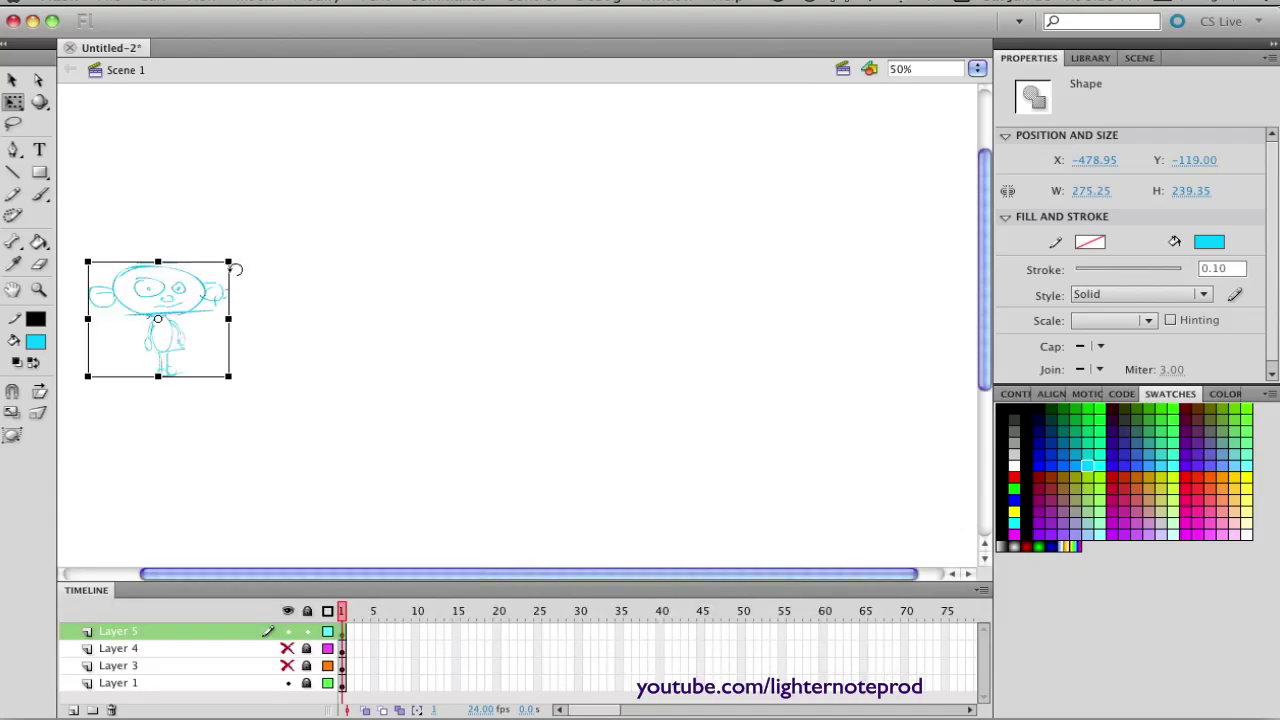
left_click_drag(227, 258, 391, 111)
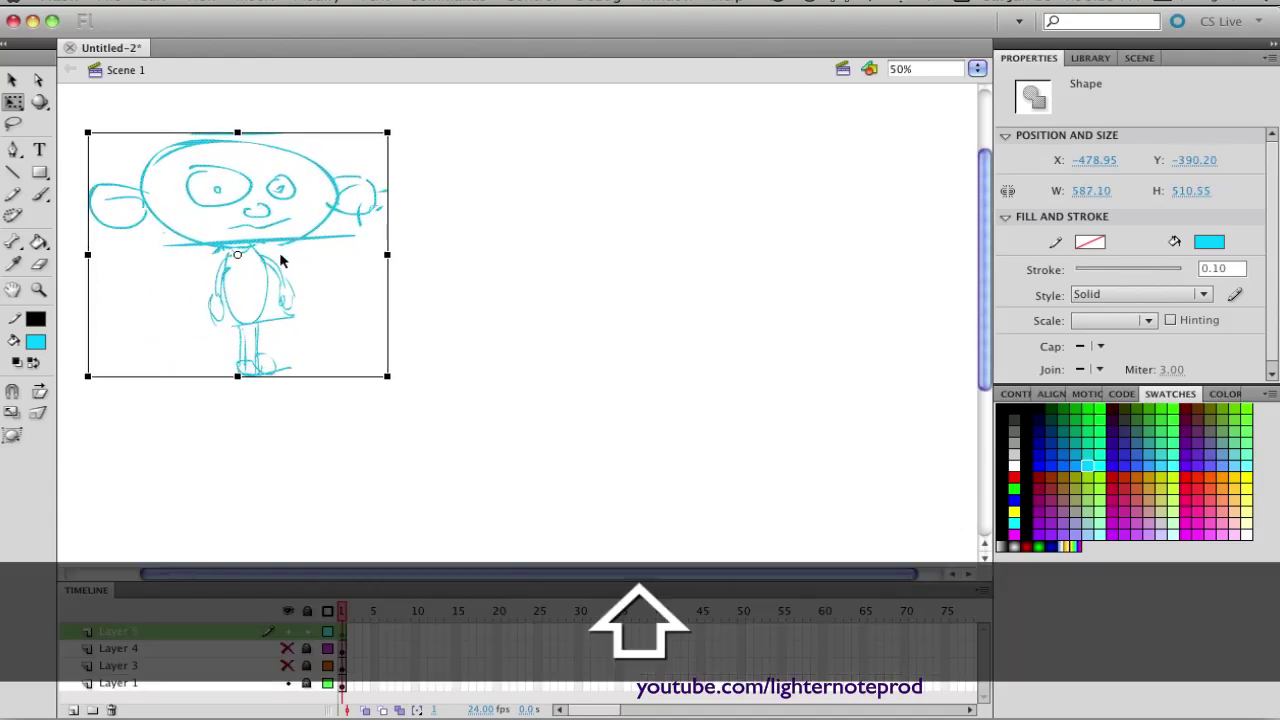
mouse_move(281, 256)
left_mouse_down()
mouse_move(422, 257)
mouse_move(630, 302)
left_mouse_up()
left_click_drag(666, 193, 717, 151)
left_click(628, 529)
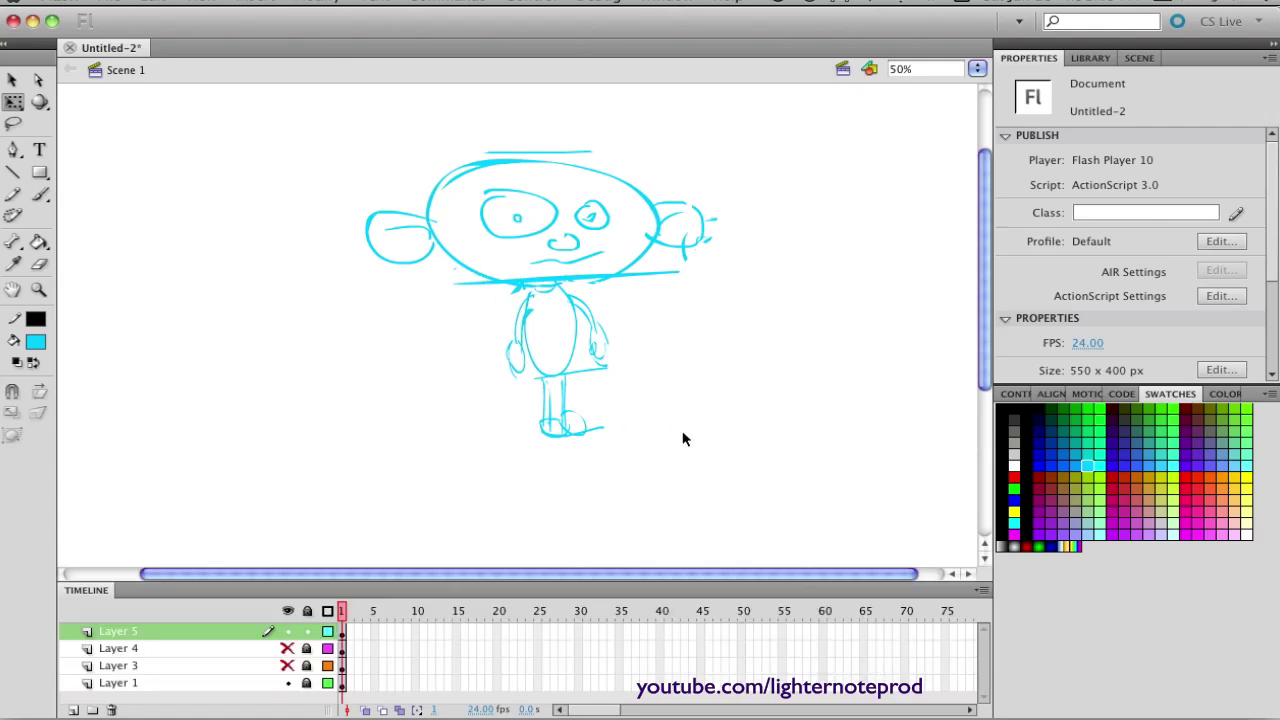
Step: Try rotating the left arm up around the shoulder, then undo it back to hanging
key("l")
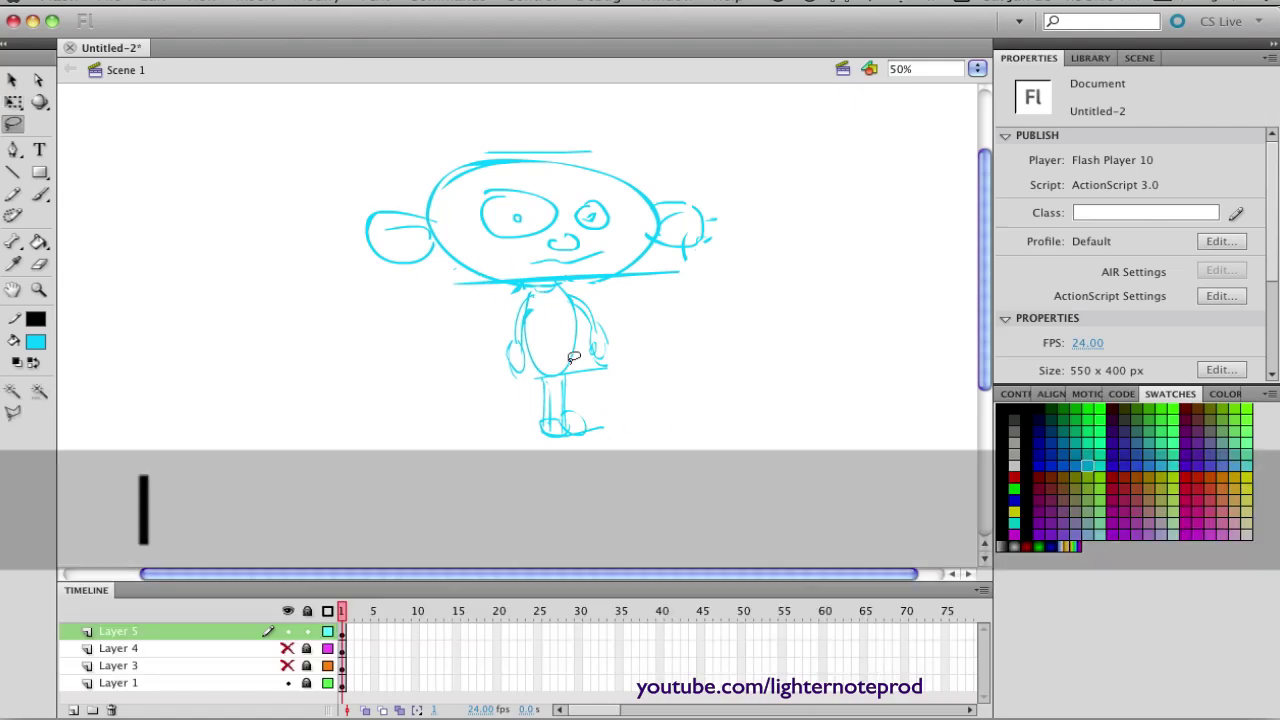
mouse_move(493, 318)
left_mouse_down()
mouse_move(526, 354)
mouse_move(500, 300)
mouse_move(534, 388)
left_mouse_up()
key("q")
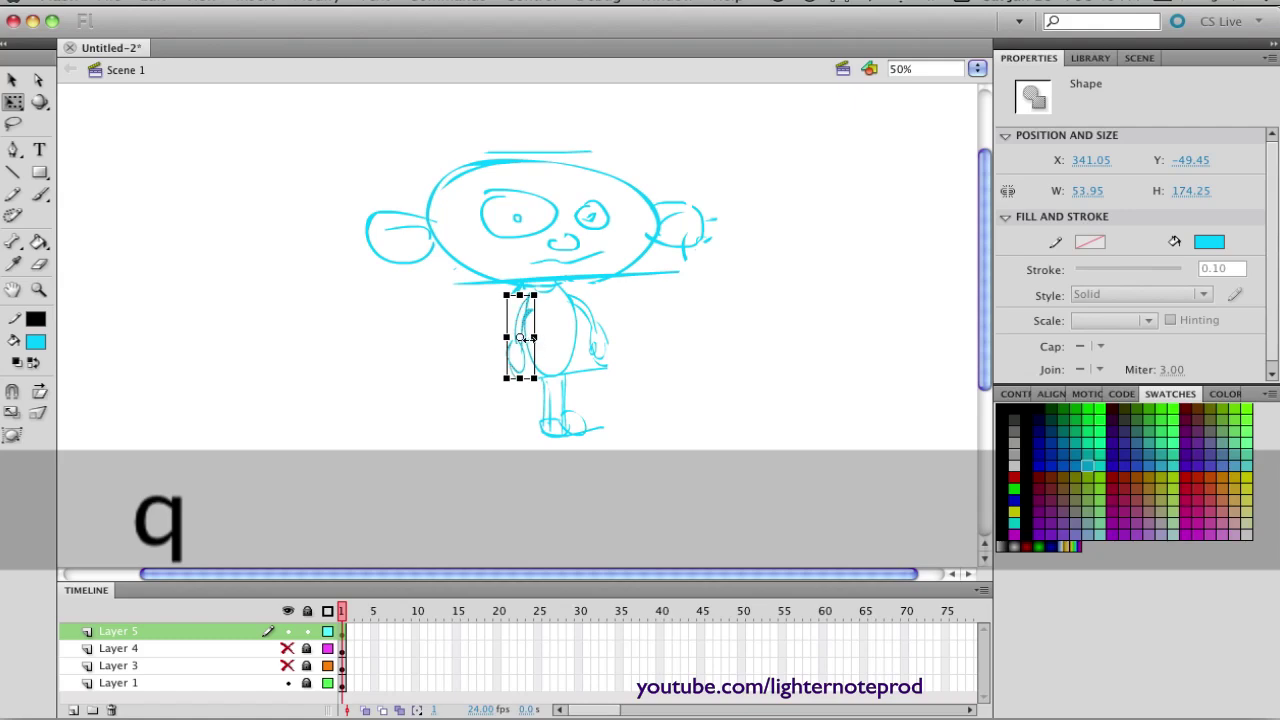
left_click_drag(521, 337, 533, 296)
left_click_drag(497, 383, 406, 446)
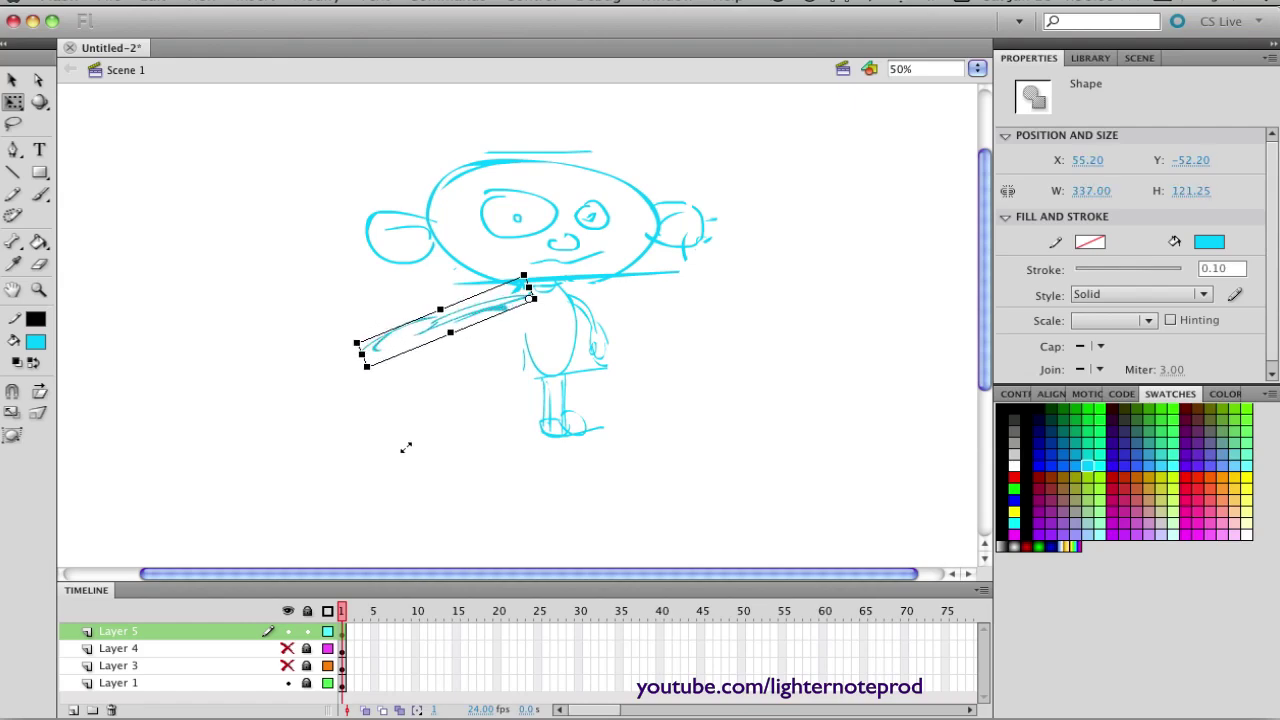
mouse_move(363, 380)
left_mouse_down()
mouse_move(460, 446)
mouse_move(703, 255)
mouse_move(271, 389)
mouse_move(417, 451)
mouse_move(362, 370)
left_mouse_up()
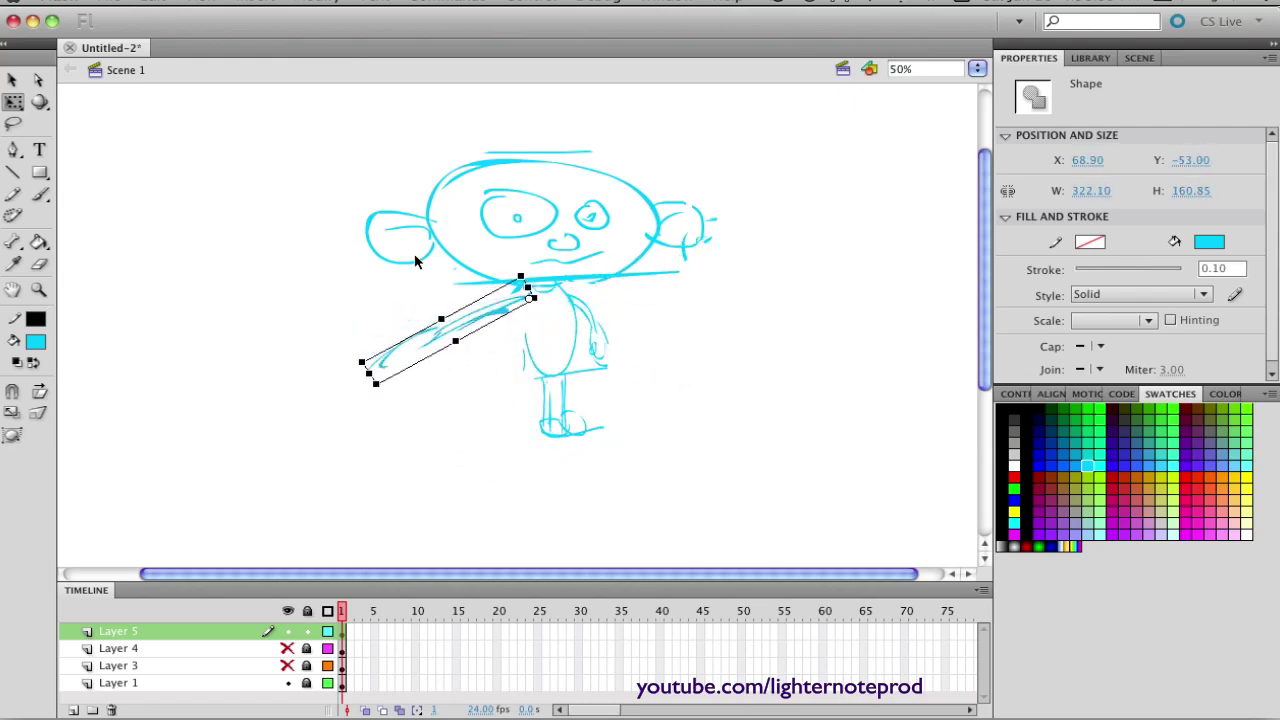
left_click(499, 461)
key("super+z")
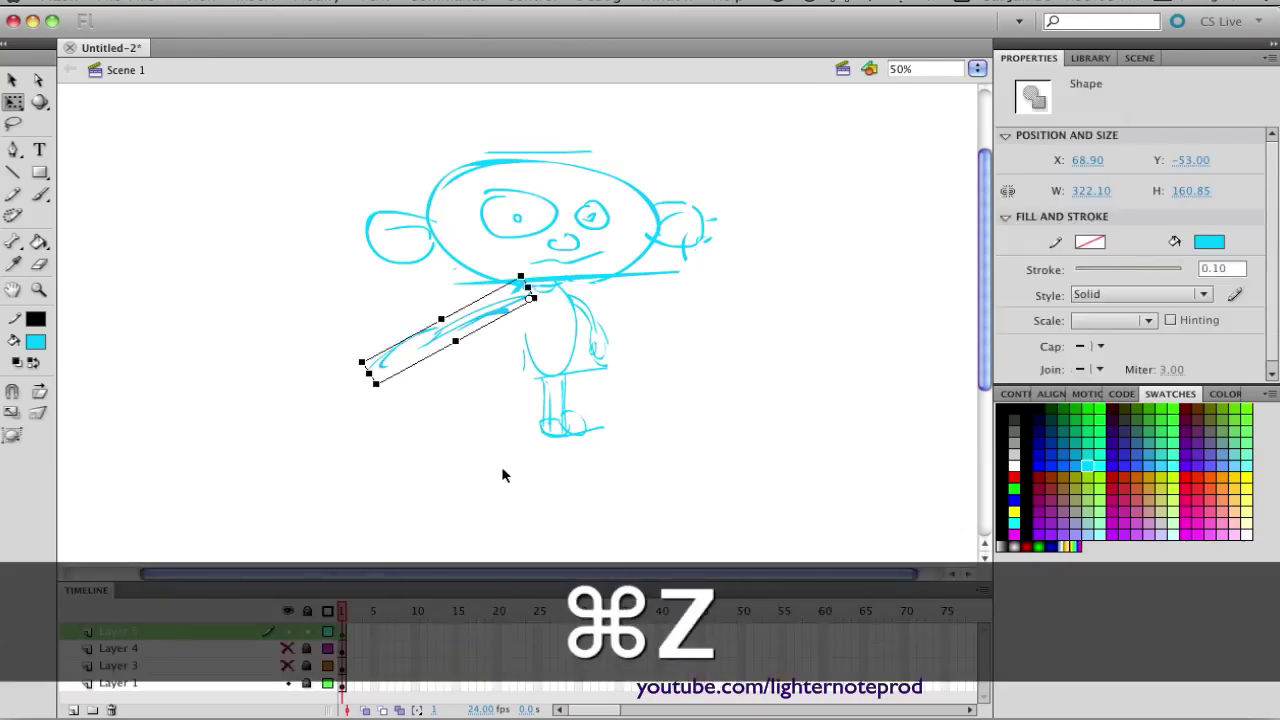
key("super+z")
key("super+z")
key("super+z")
key("super+z")
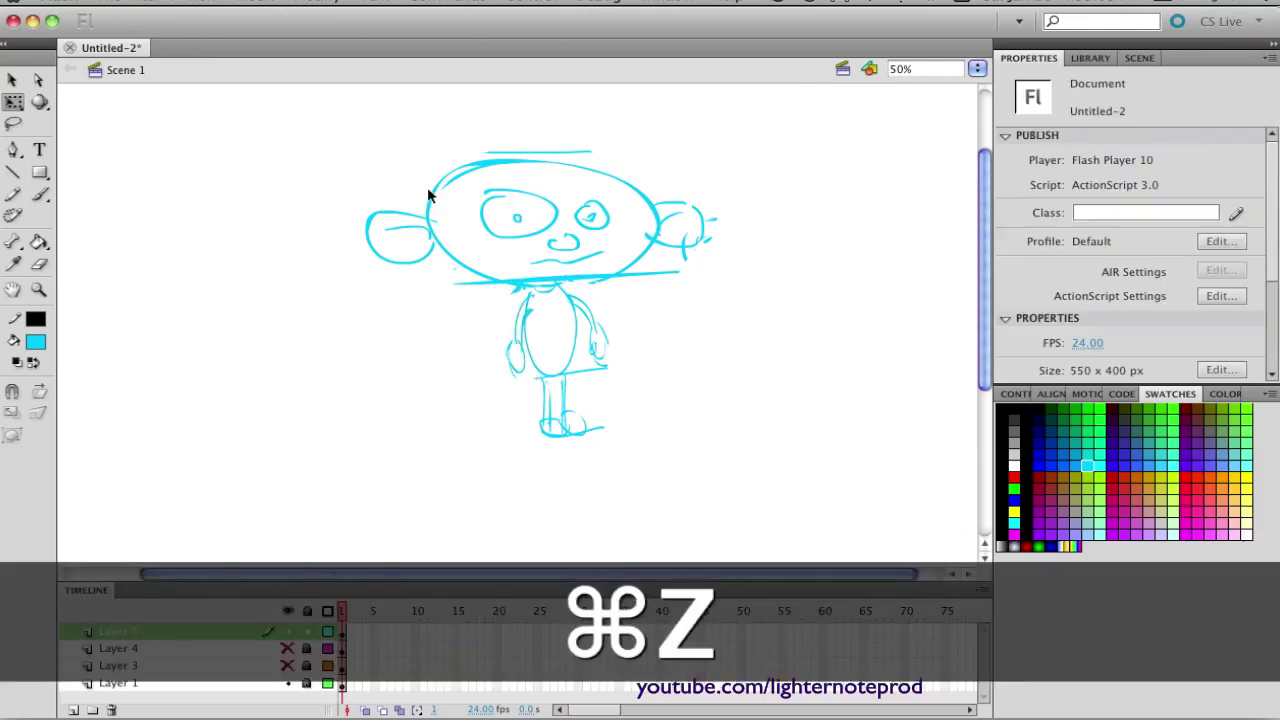
Step: Lasso the character's head and tilt it slightly
key("l")
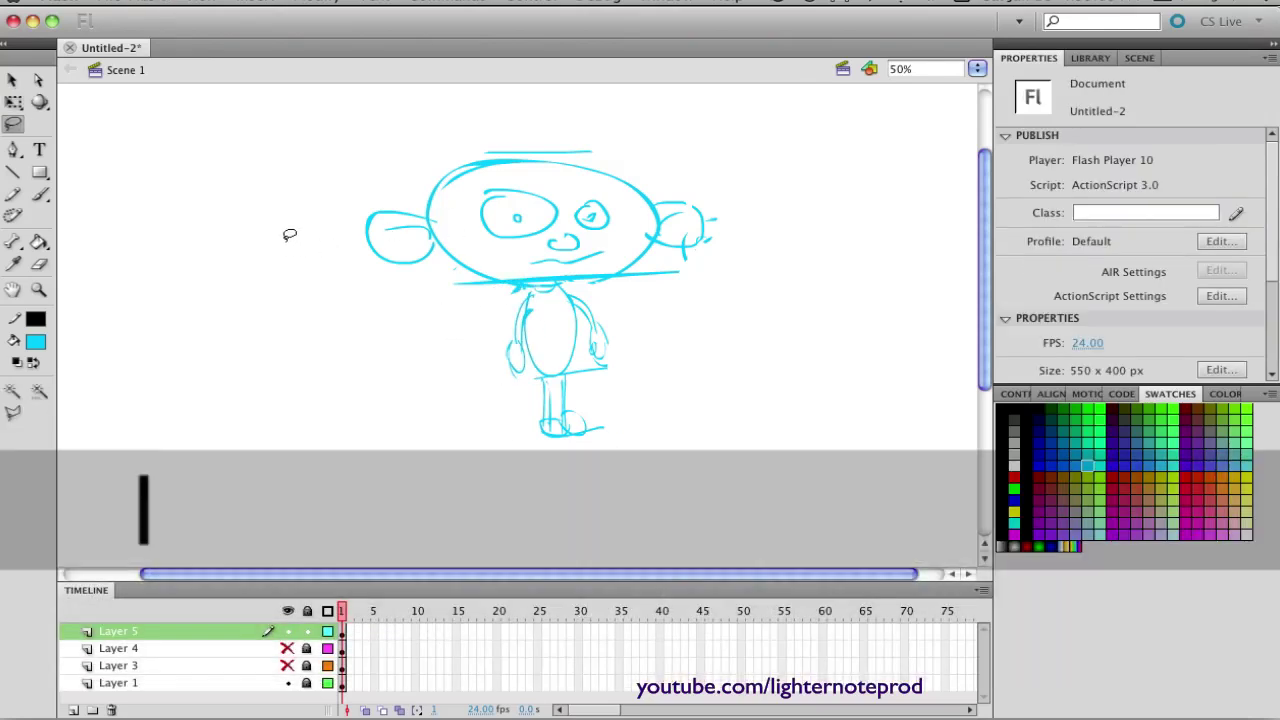
mouse_move(316, 201)
left_mouse_down()
mouse_move(450, 290)
mouse_move(680, 284)
mouse_move(491, 122)
mouse_move(312, 274)
mouse_move(318, 288)
left_mouse_up()
key("q")
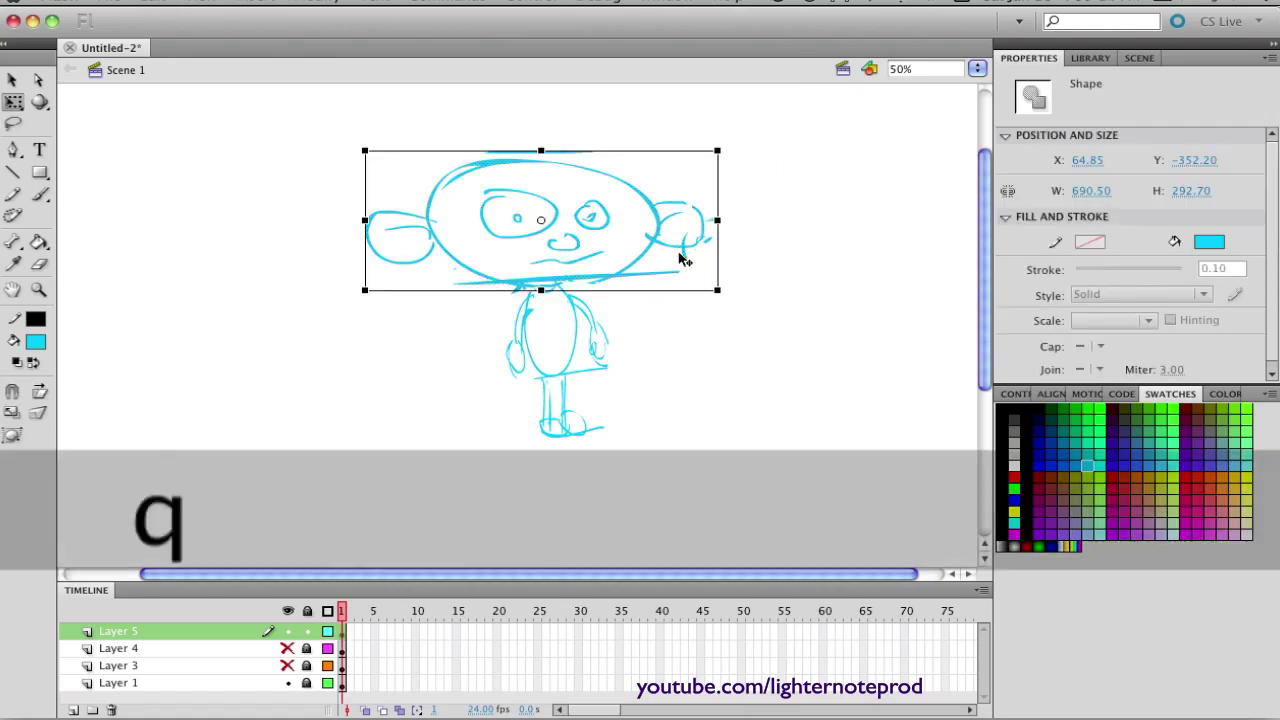
left_click_drag(541, 290, 548, 286)
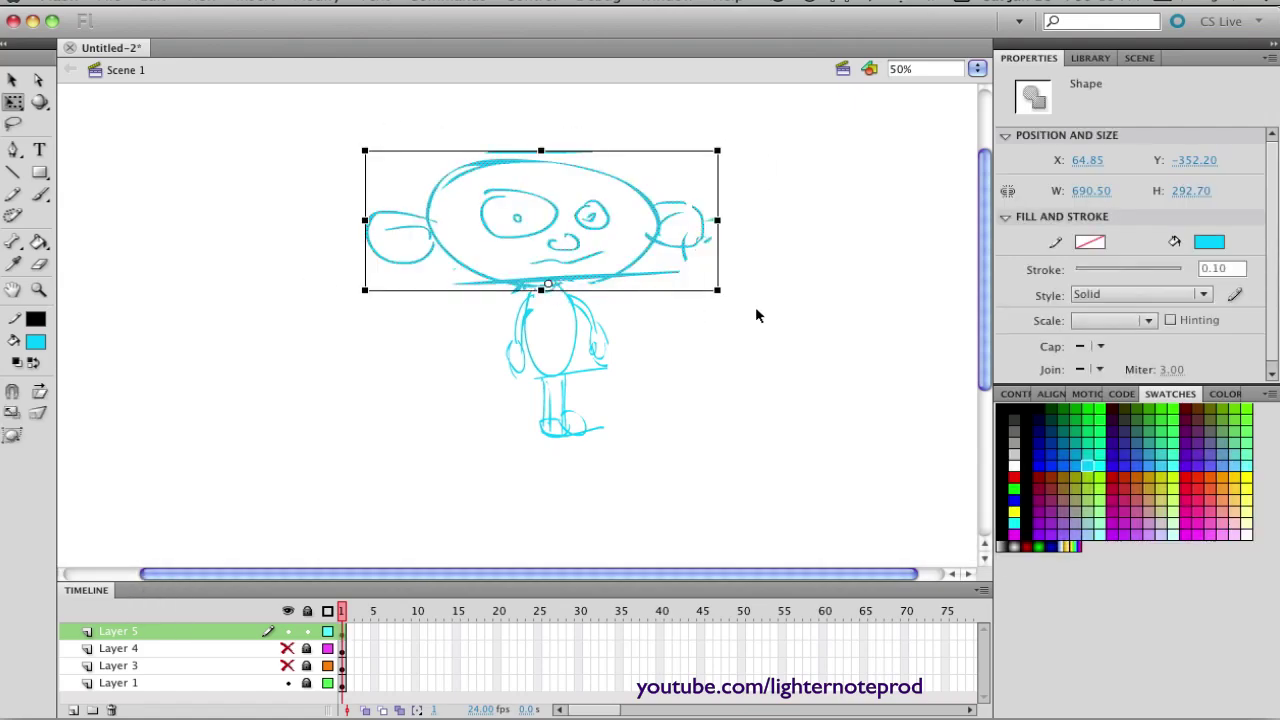
mouse_move(734, 297)
left_mouse_down()
mouse_move(723, 323)
mouse_move(737, 266)
mouse_move(660, 383)
mouse_move(725, 164)
mouse_move(749, 243)
mouse_move(689, 397)
mouse_move(733, 325)
mouse_move(724, 291)
left_mouse_up()
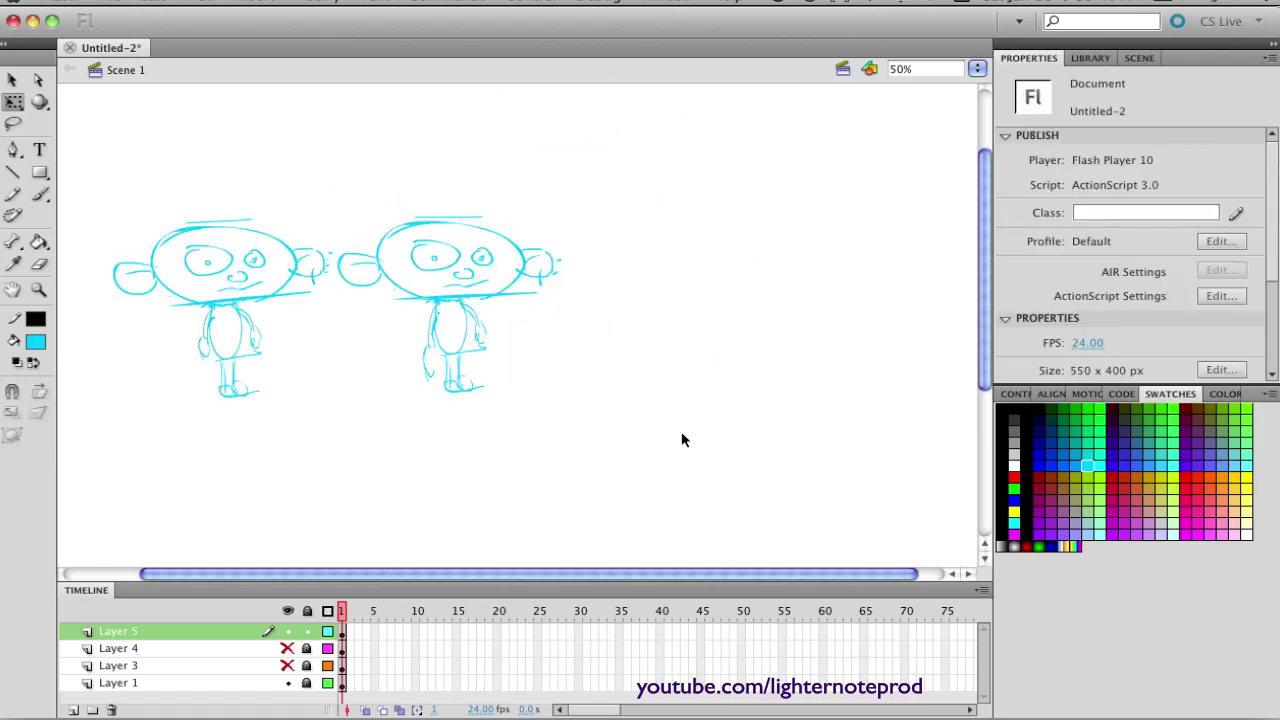
Step: Brush a large frame with a horizontal line across it and an L label
key("r")
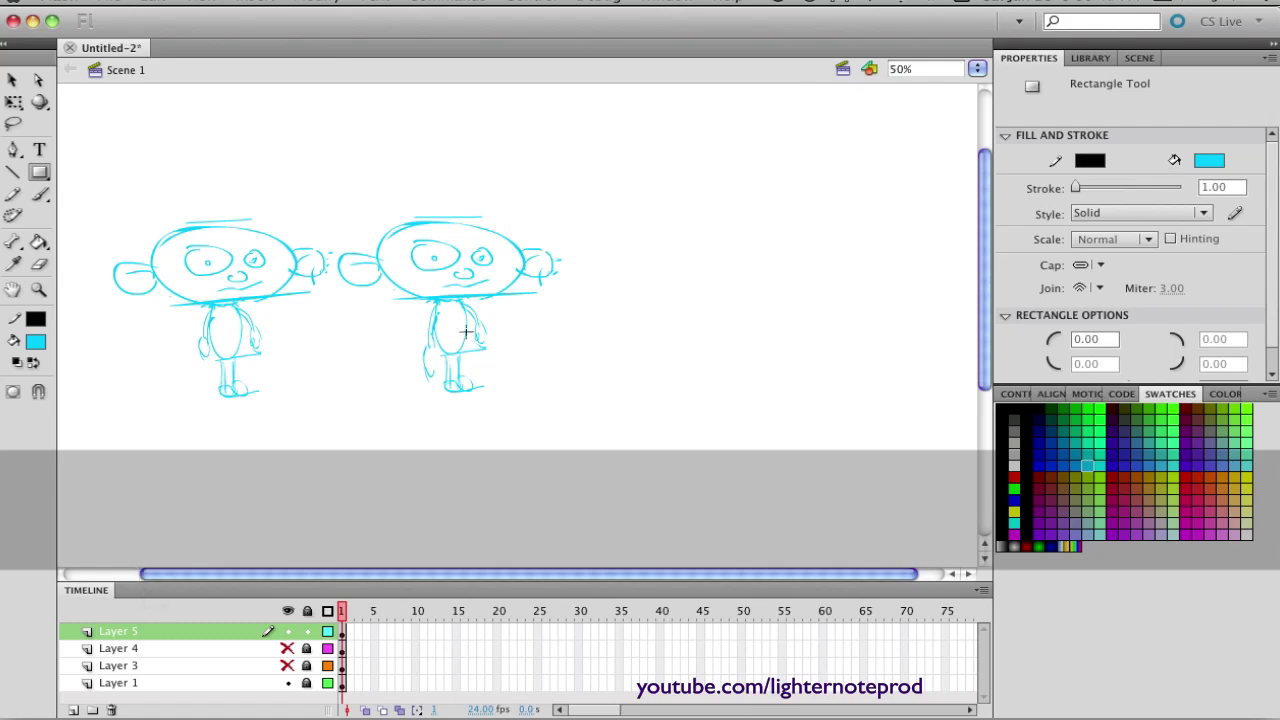
key("b")
mouse_move(330, 178)
left_mouse_down()
mouse_move(337, 441)
mouse_move(889, 459)
left_mouse_up()
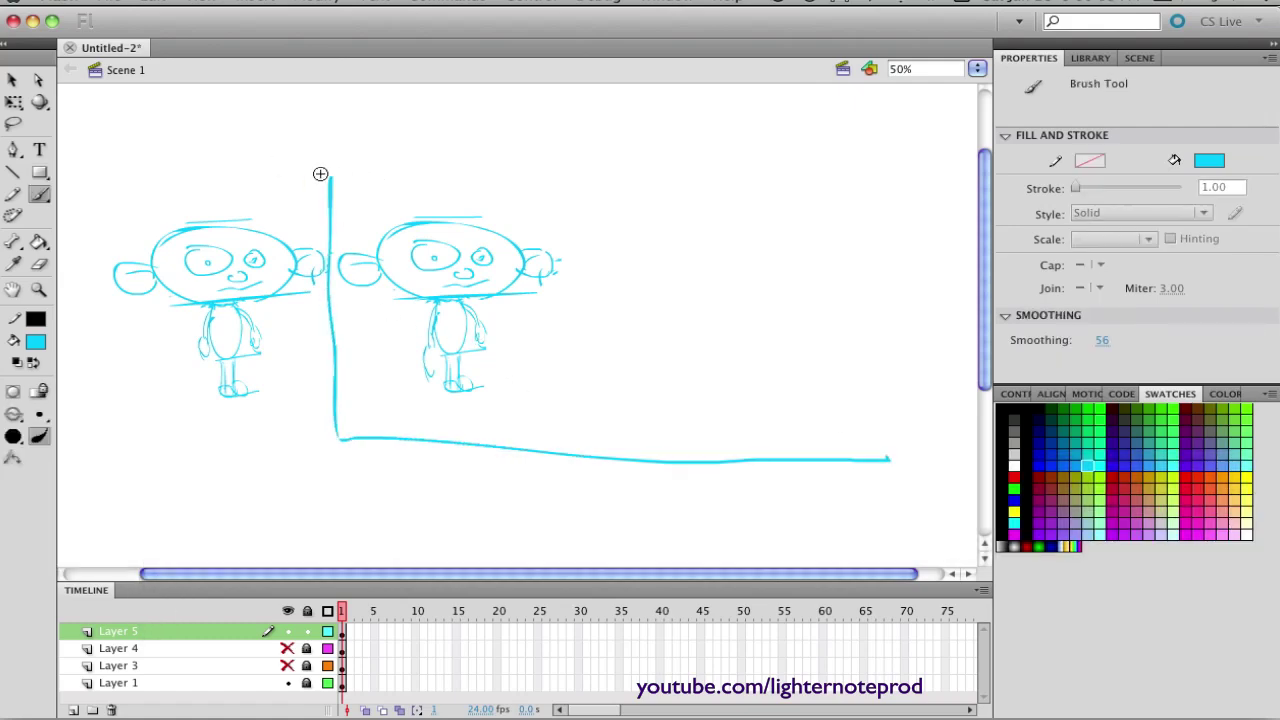
mouse_move(320, 176)
left_mouse_down()
mouse_move(591, 169)
mouse_move(738, 297)
mouse_move(738, 461)
left_mouse_up()
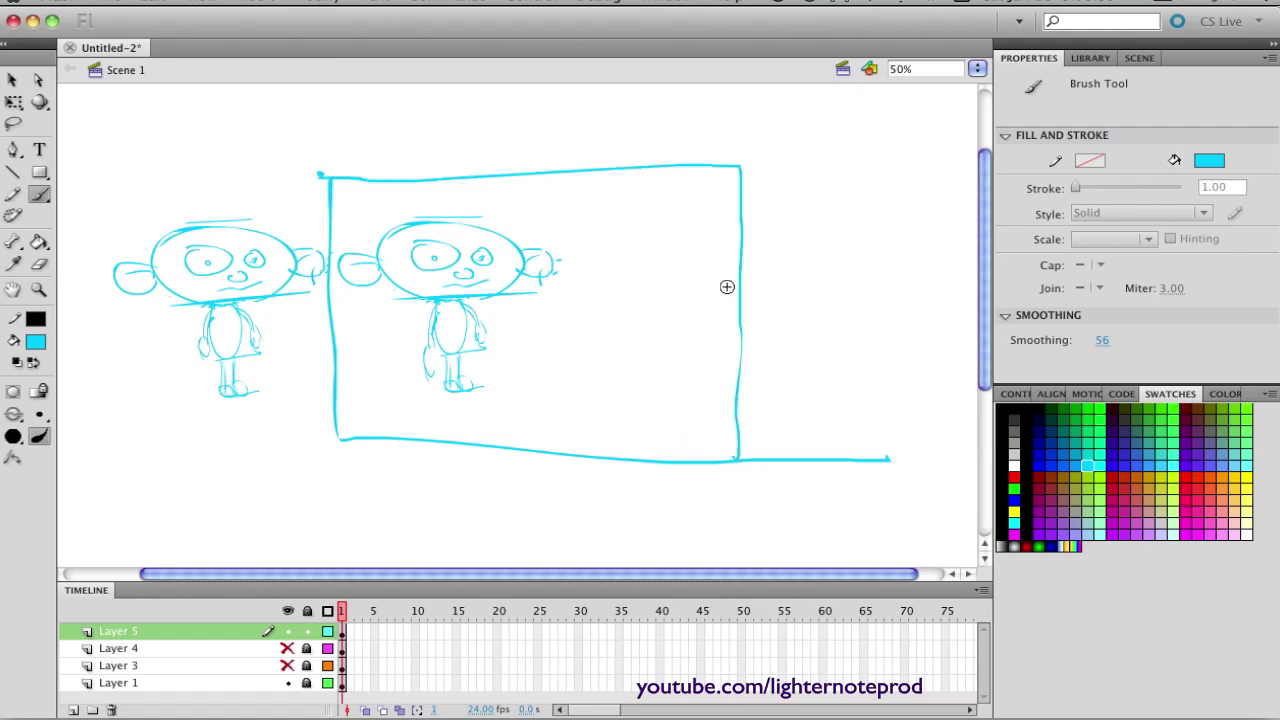
left_click_drag(321, 367, 794, 387)
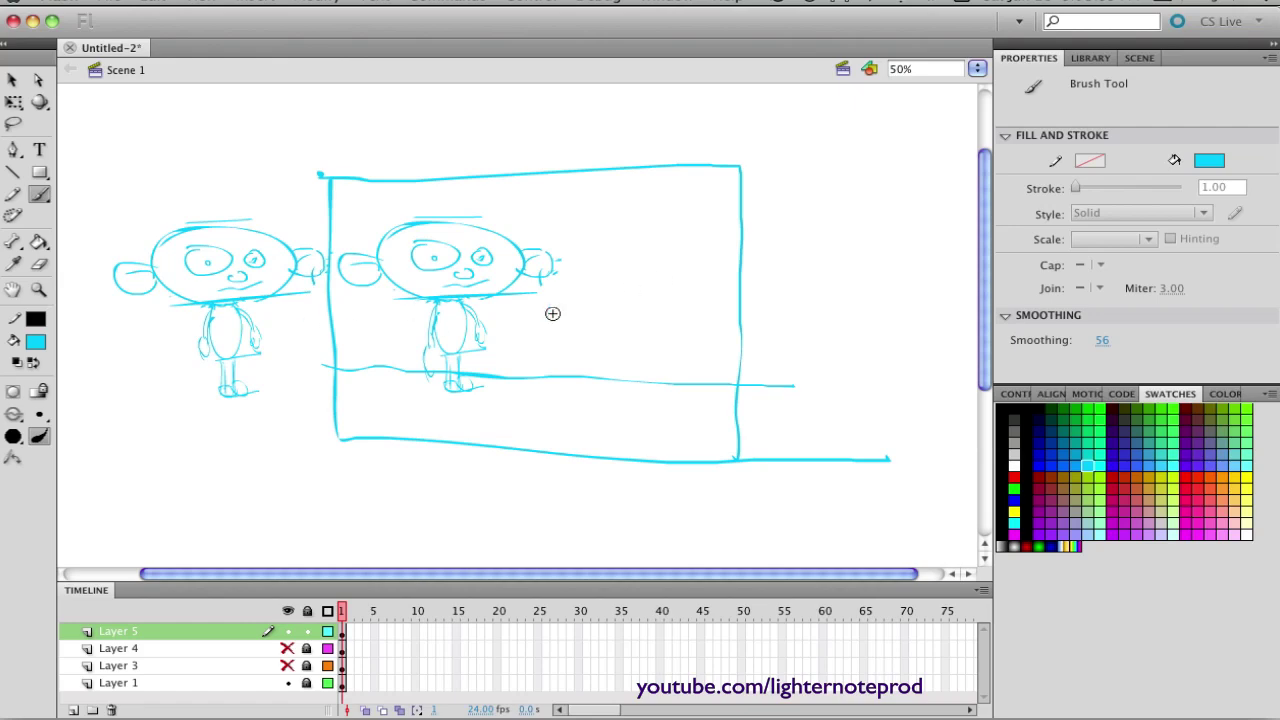
key("b")
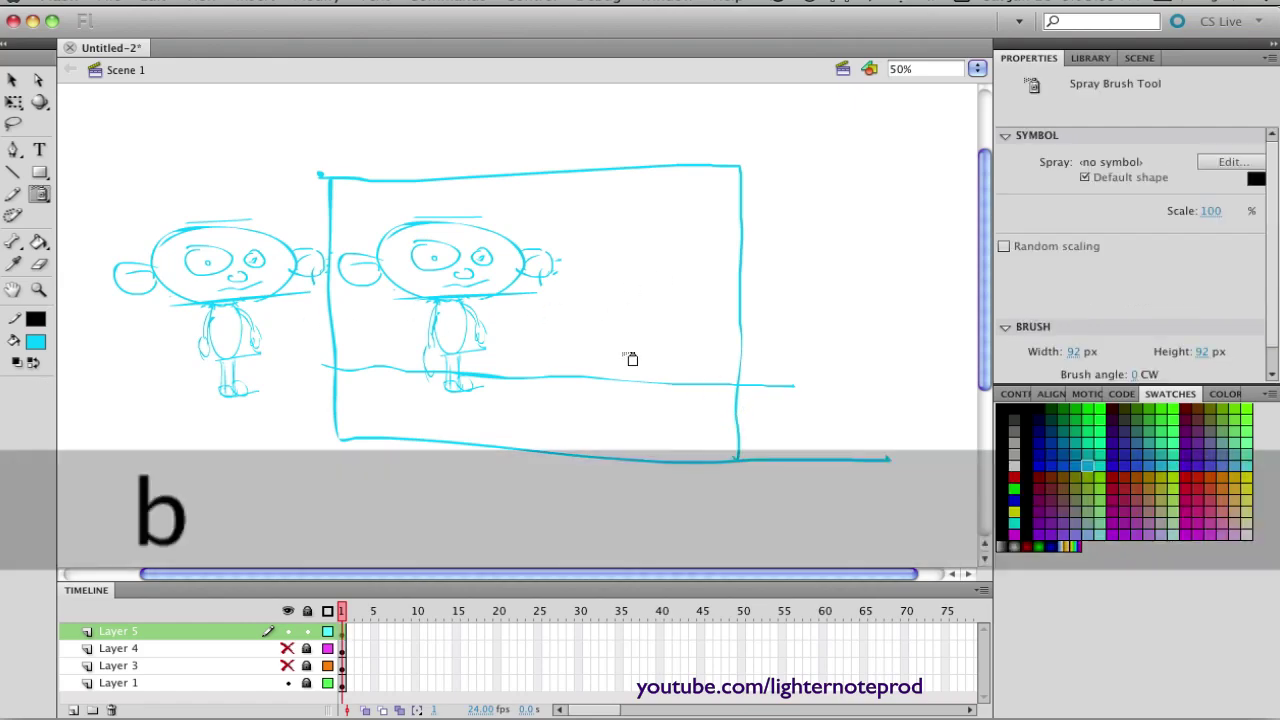
key("b")
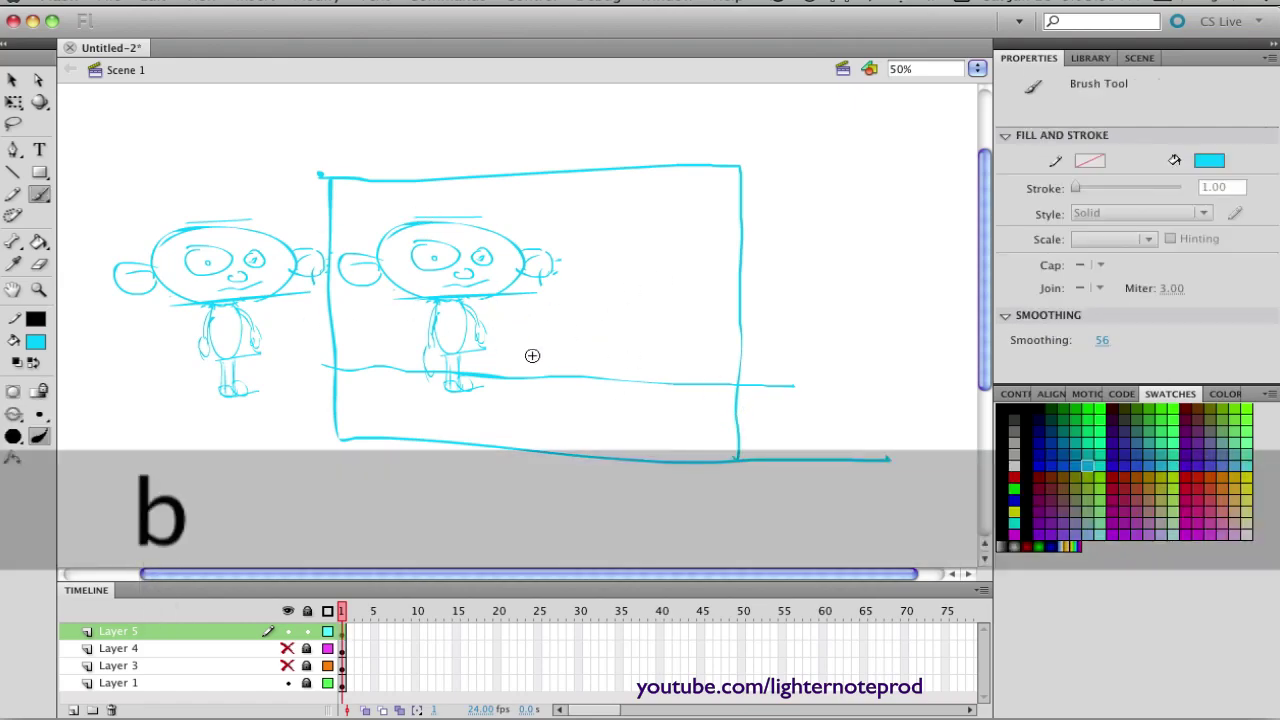
left_click_drag(704, 486, 776, 519)
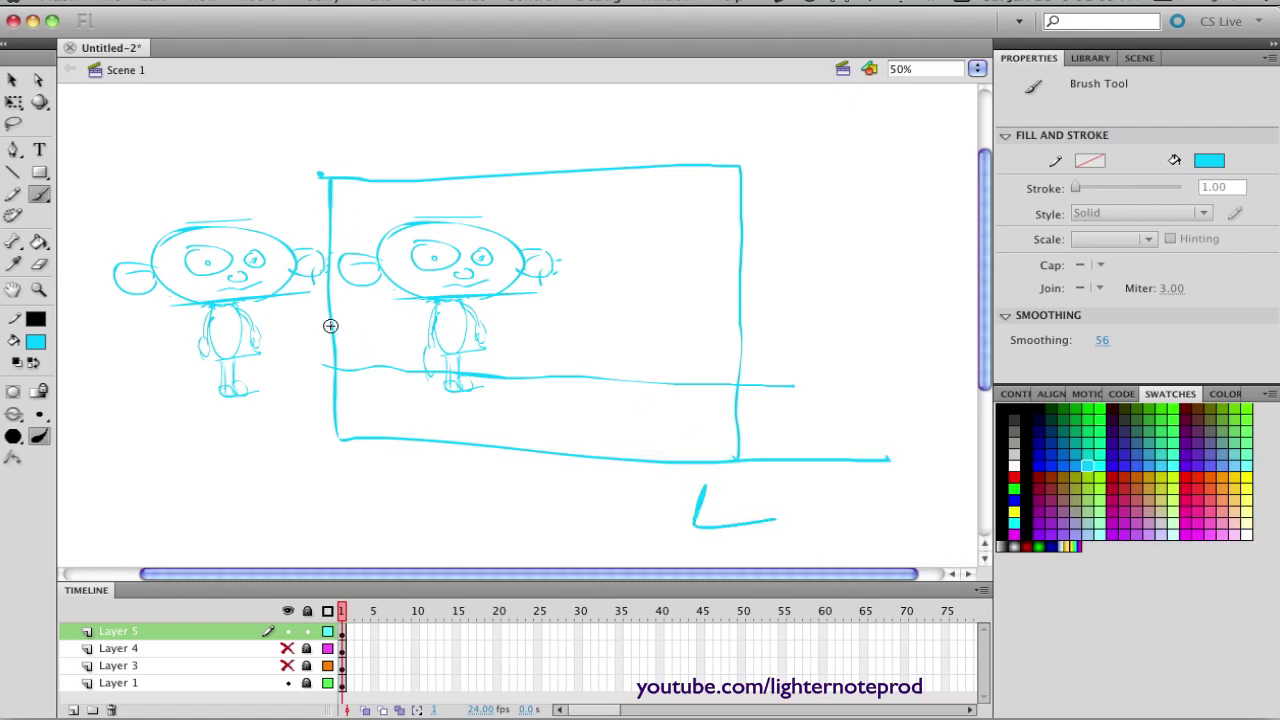
Step: Paint a horizontal line and two vertical dividers, and write an M label
left_click_drag(329, 325, 531, 331)
mouse_move(633, 172)
left_mouse_down()
mouse_move(625, 330)
mouse_move(614, 320)
mouse_move(704, 370)
left_mouse_up()
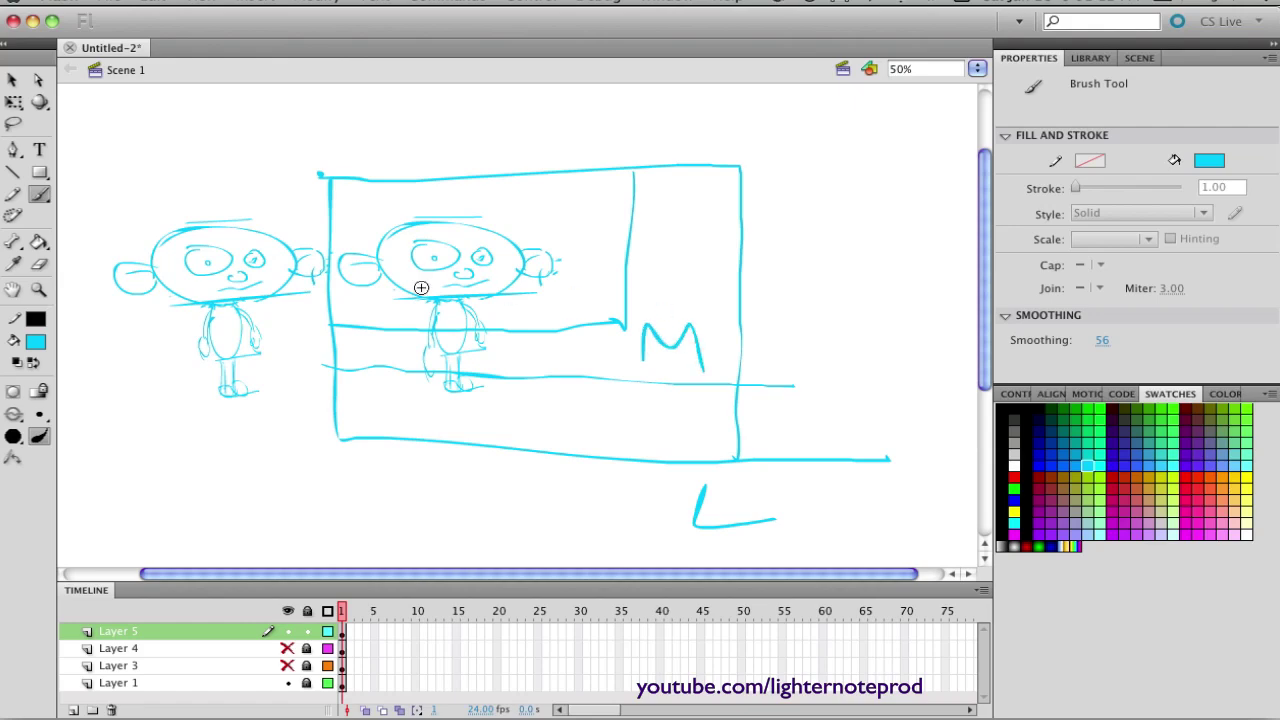
left_click_drag(563, 304, 568, 162)
left_click_drag(602, 258, 582, 298)
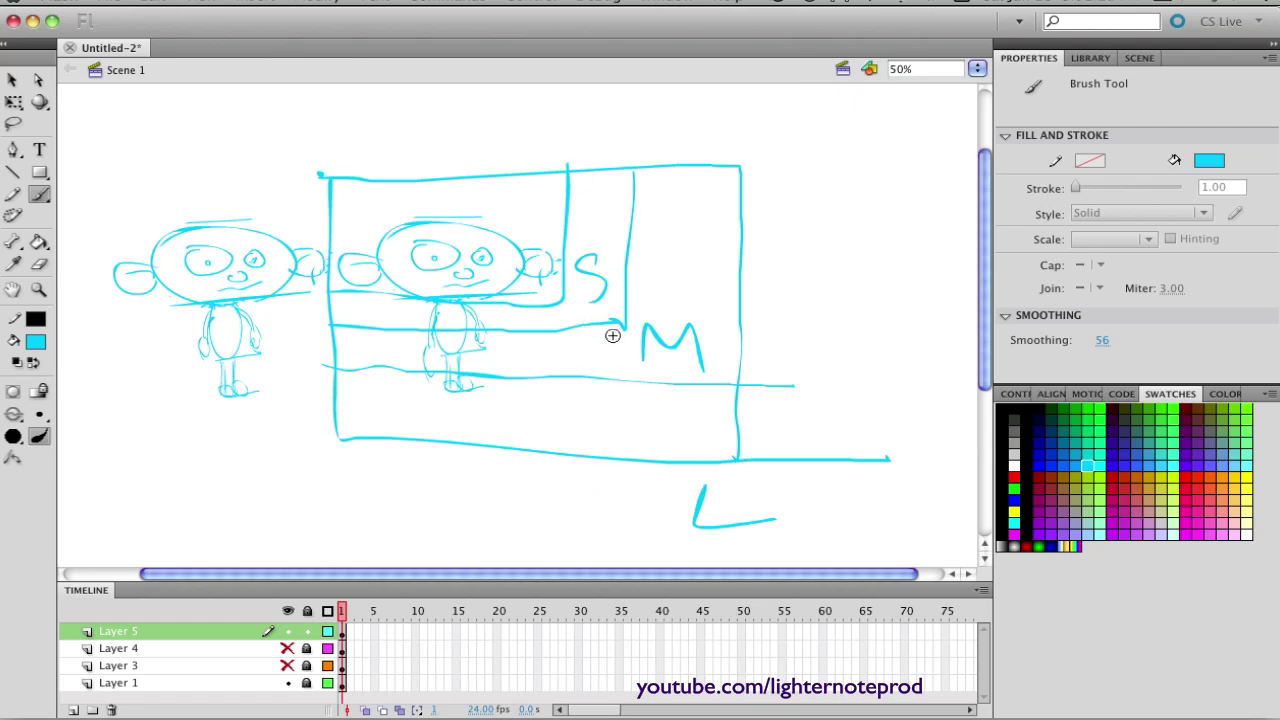
Step: Draw the frame line beside the M frame and begin shrinking the layout sketch
left_click_drag(600, 345, 618, 424)
left_click_drag(618, 424, 670, 421)
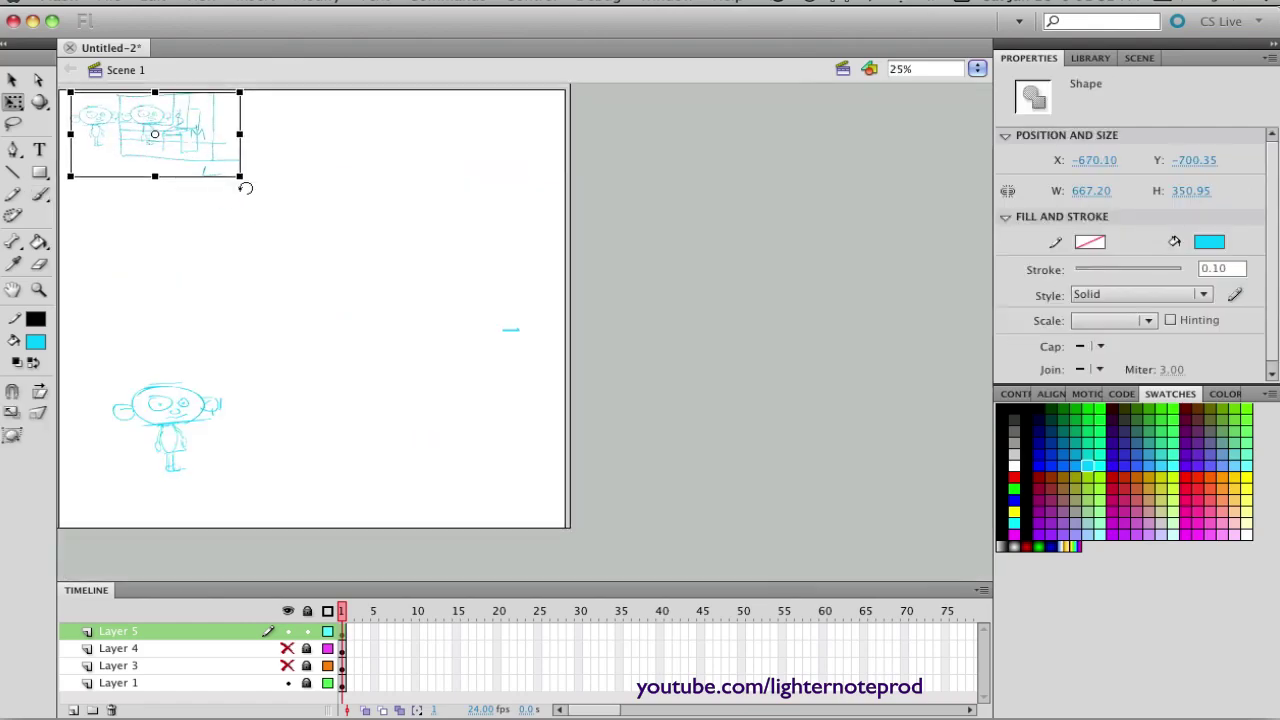
left_click_drag(241, 177, 201, 157)
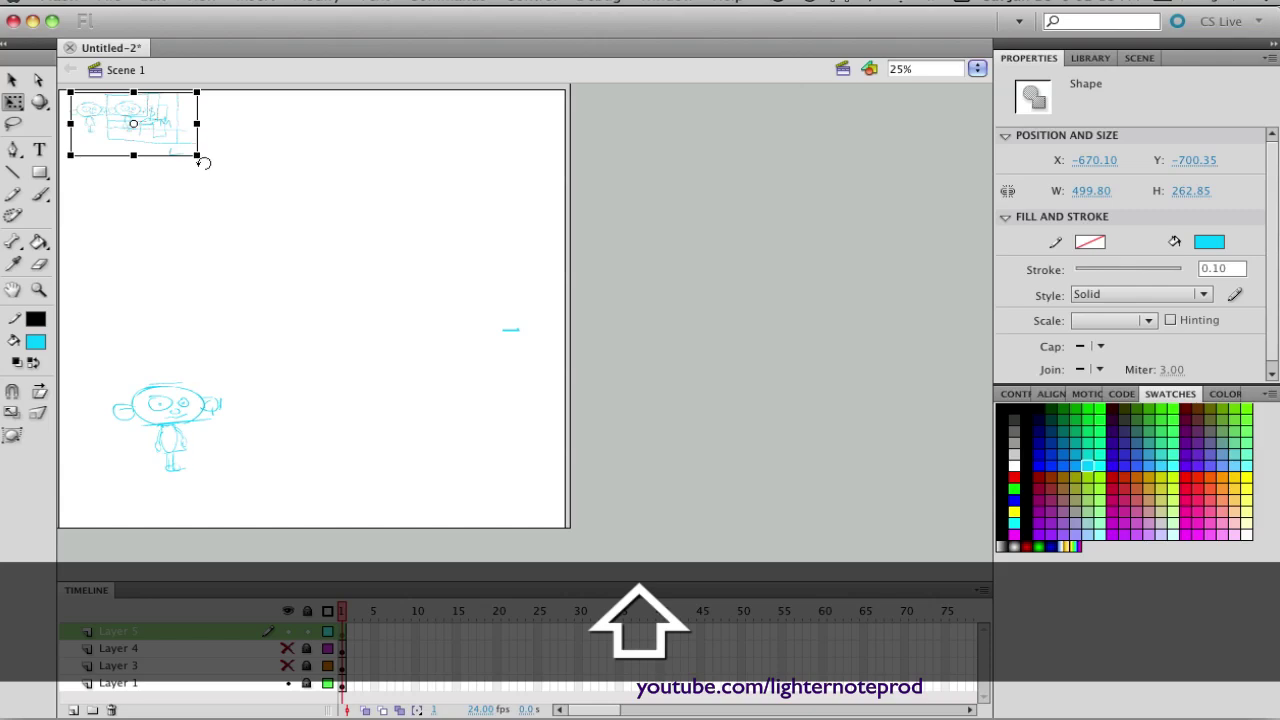
Step: Finish resizing the layout sketch, then select and copy the small standalone character
mouse_move(201, 158)
left_mouse_down()
mouse_move(549, 377)
mouse_move(400, 256)
left_mouse_up()
left_click_drag(97, 350, 291, 516)
key("super+c")
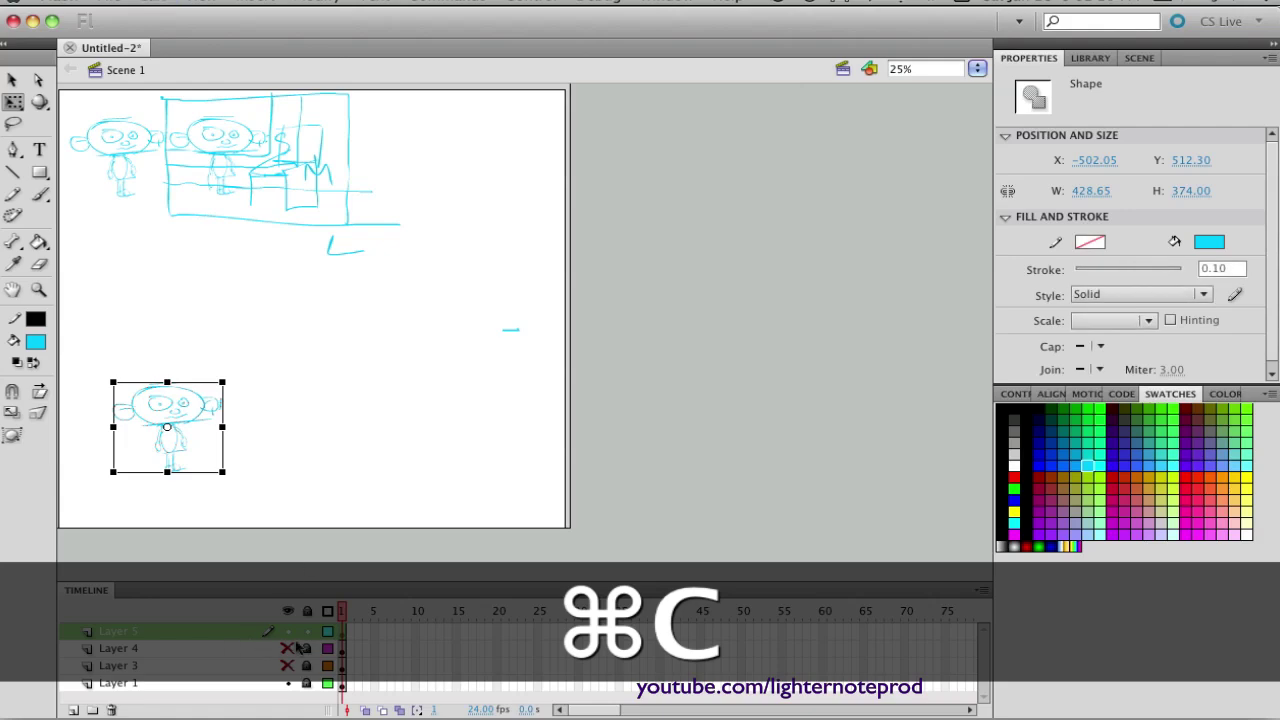
Step: Lock Layer 5, paste the character onto a new Layer 6, and hide Layer 5
left_click(307, 631)
left_click(73, 710)
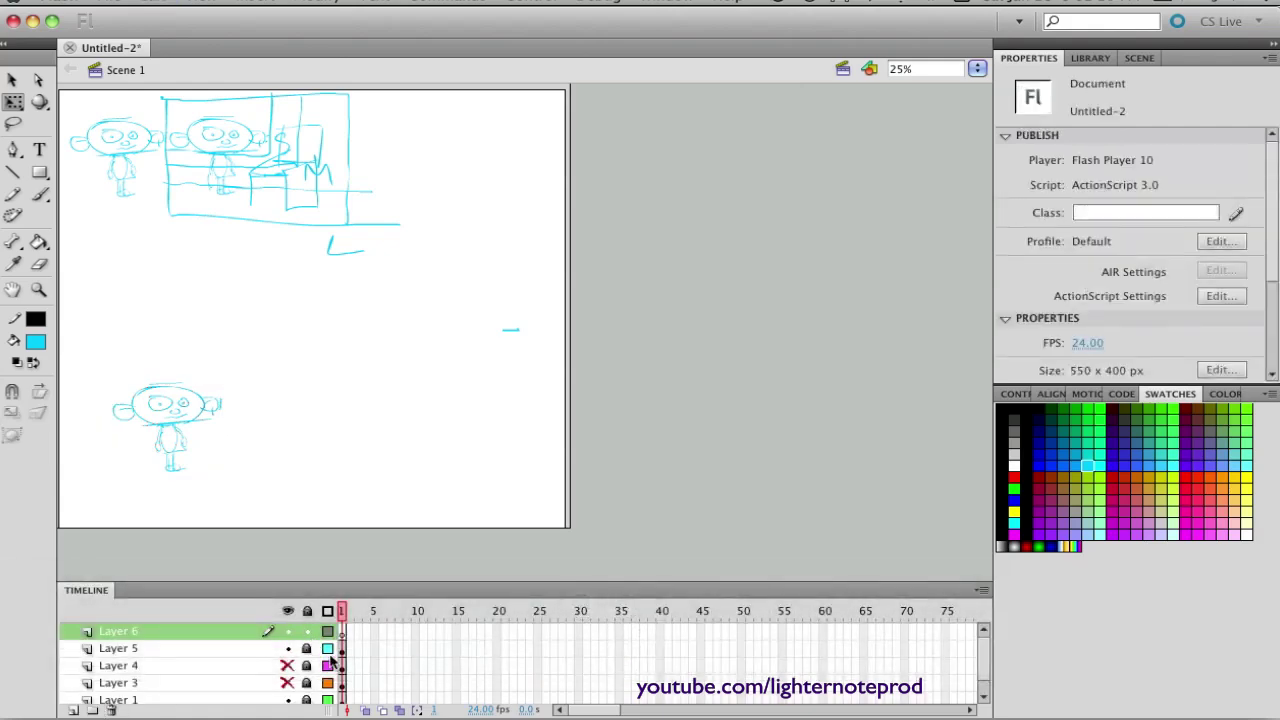
key("super+v")
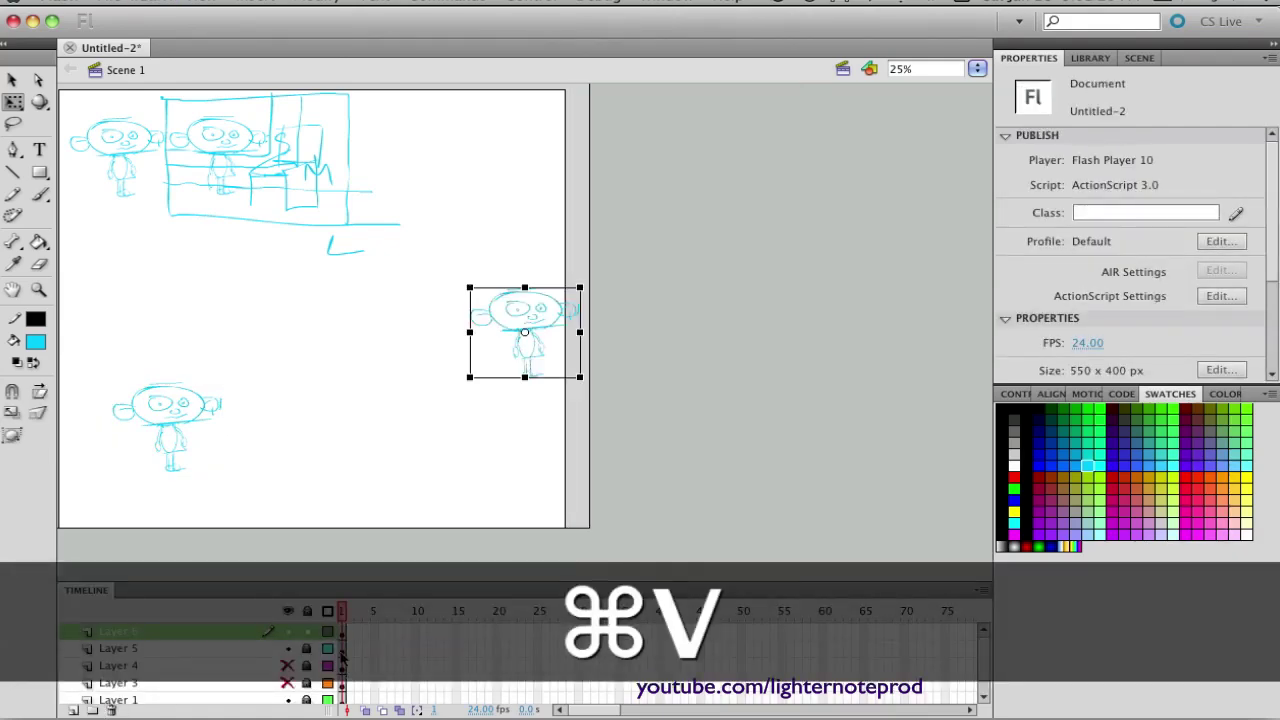
left_click(288, 648)
left_click_drag(523, 363, 313, 317)
Step: At 100% zoom, enlarge the pasted character to about 573 × 500
left_click(977, 68)
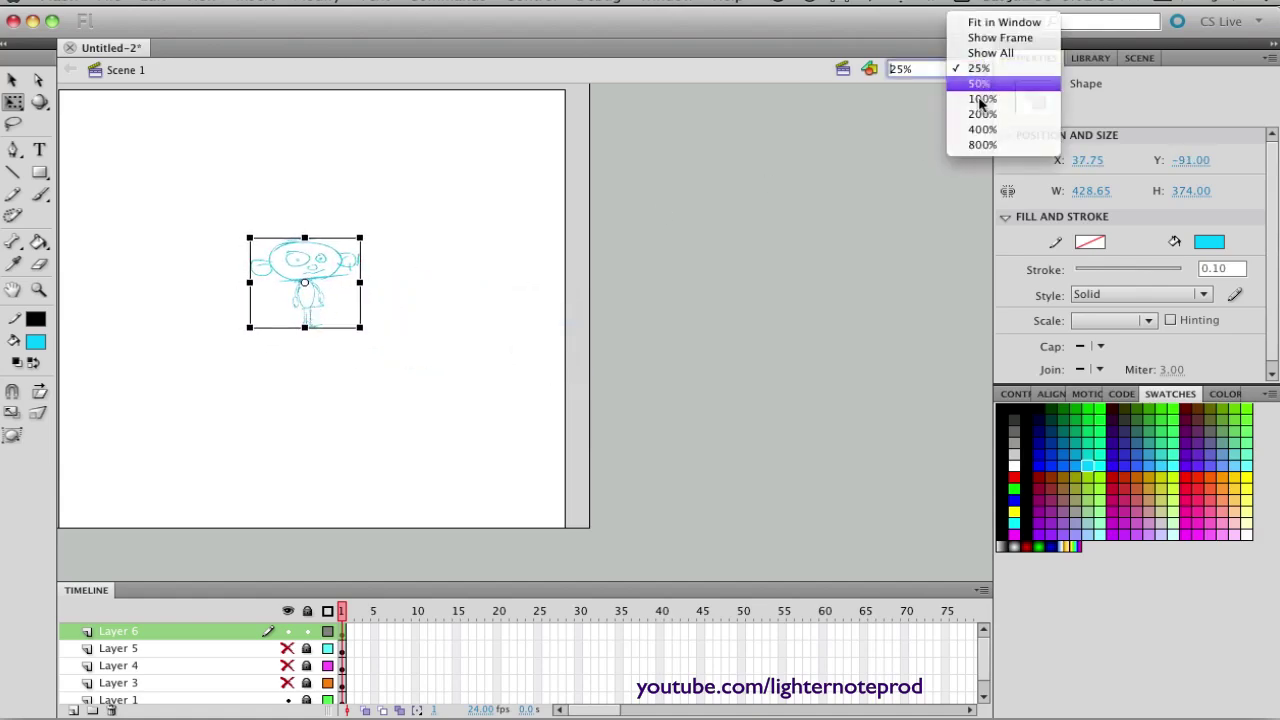
left_click(979, 85)
left_click(979, 68)
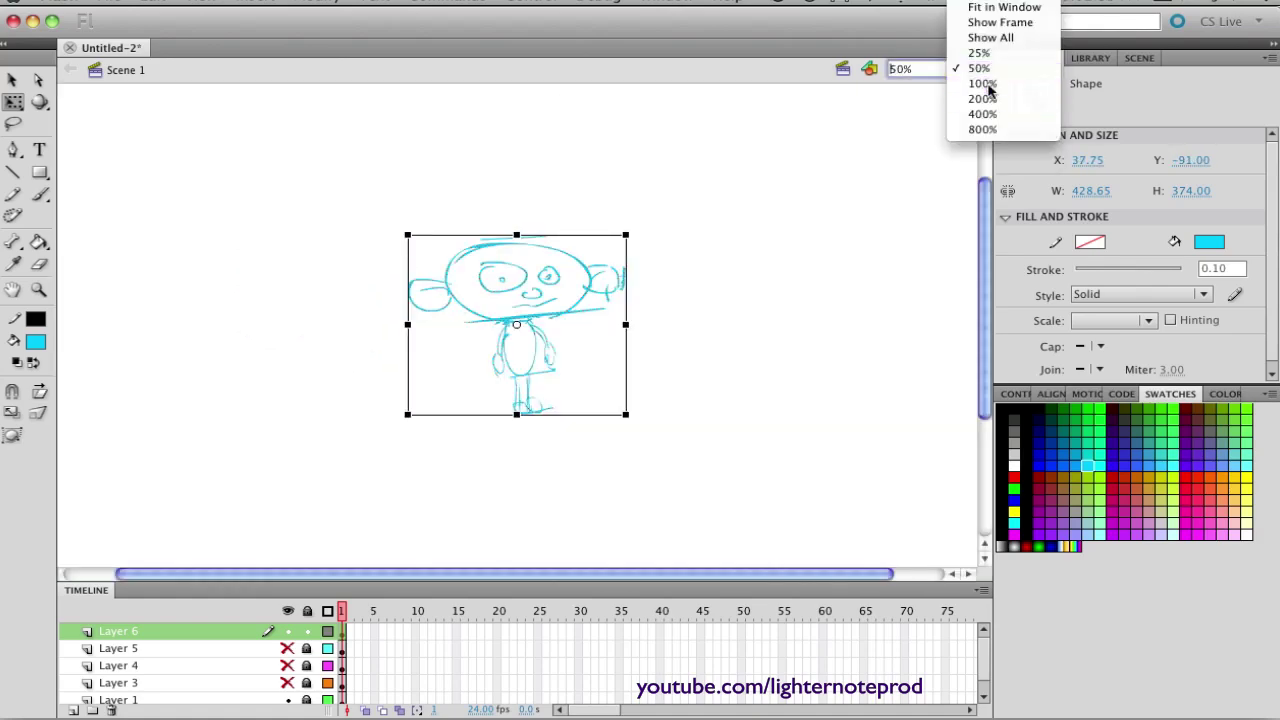
left_click(984, 95)
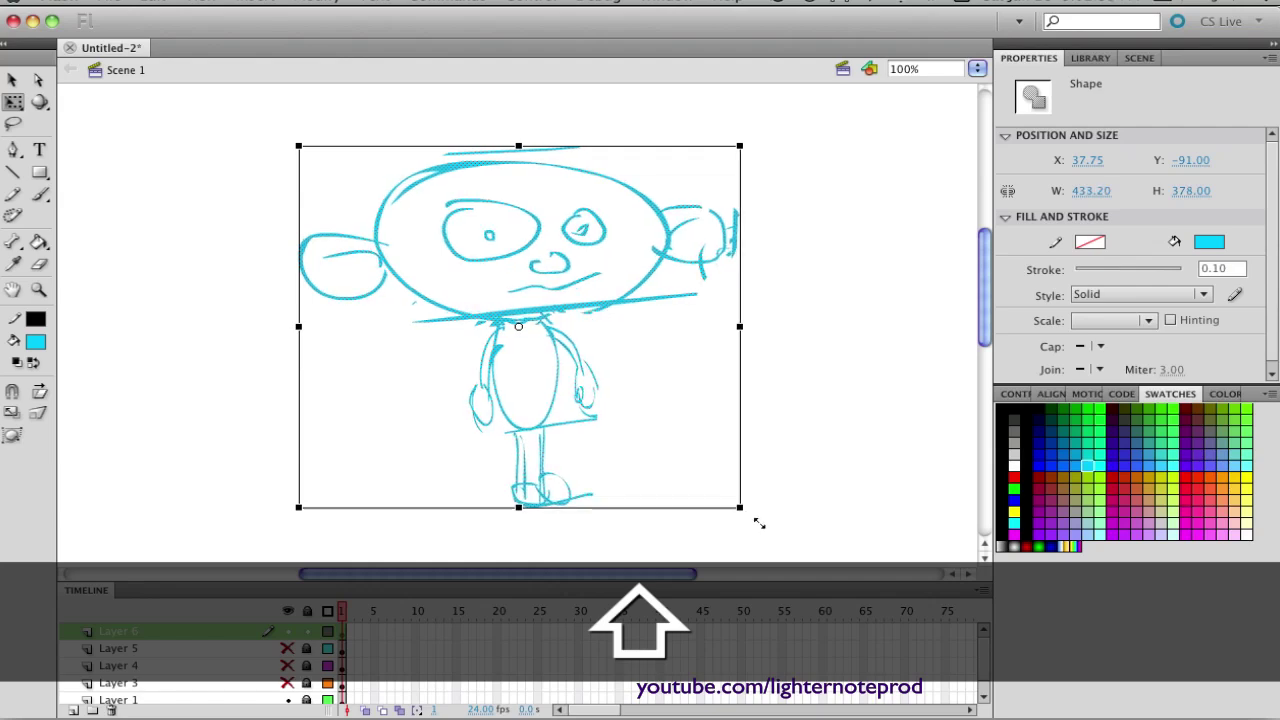
left_click_drag(736, 504, 840, 555)
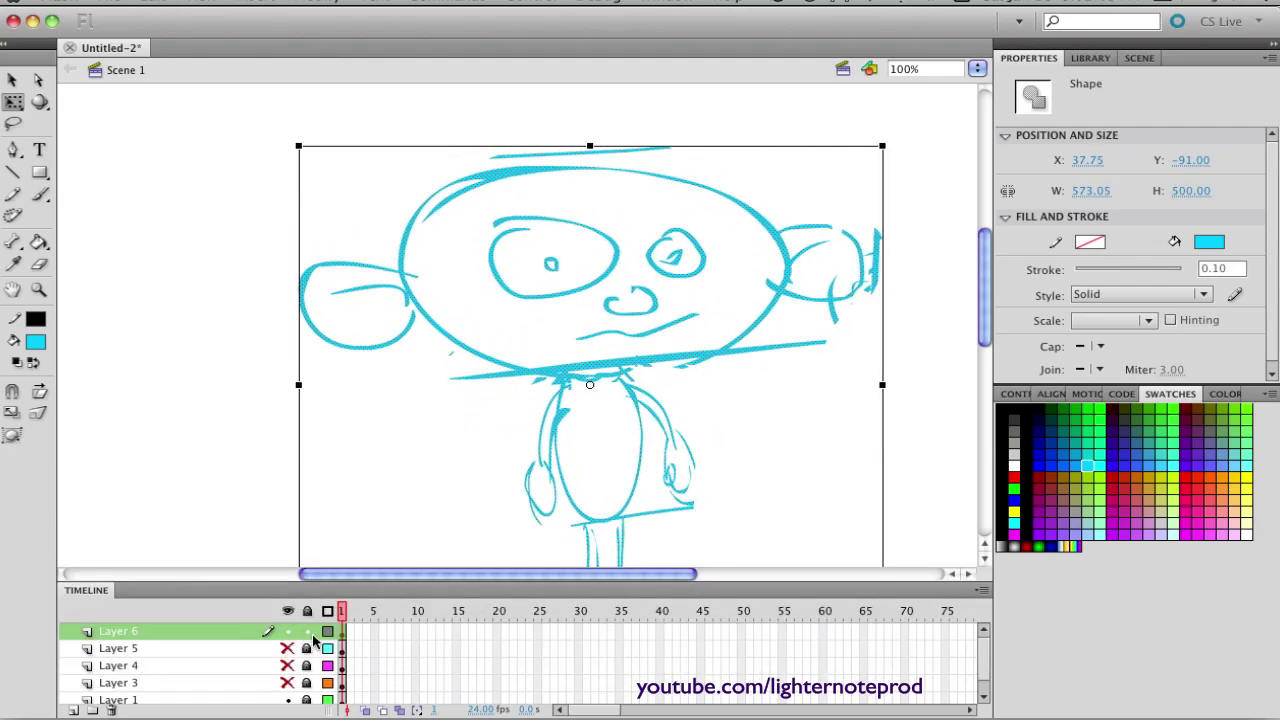
left_click(206, 452)
key("v")
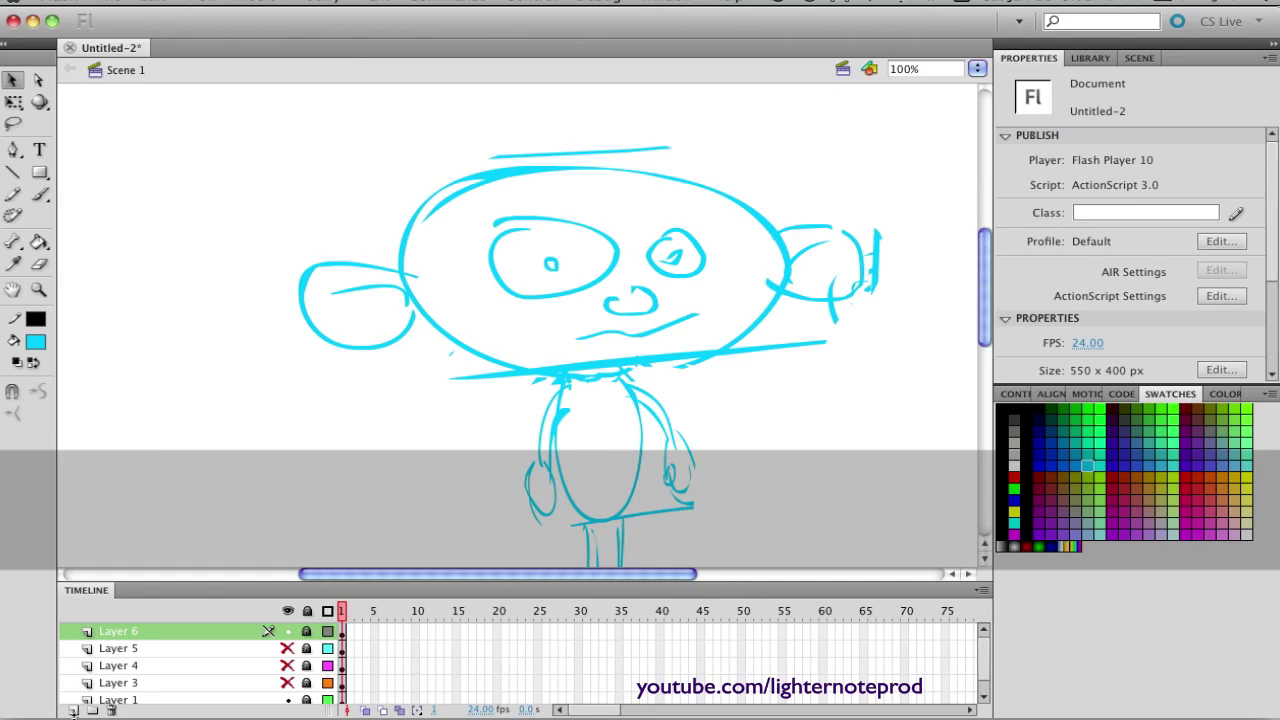
Step: Add Layer 7 on top and set a black fill for the Brush tool
left_click(72, 711)
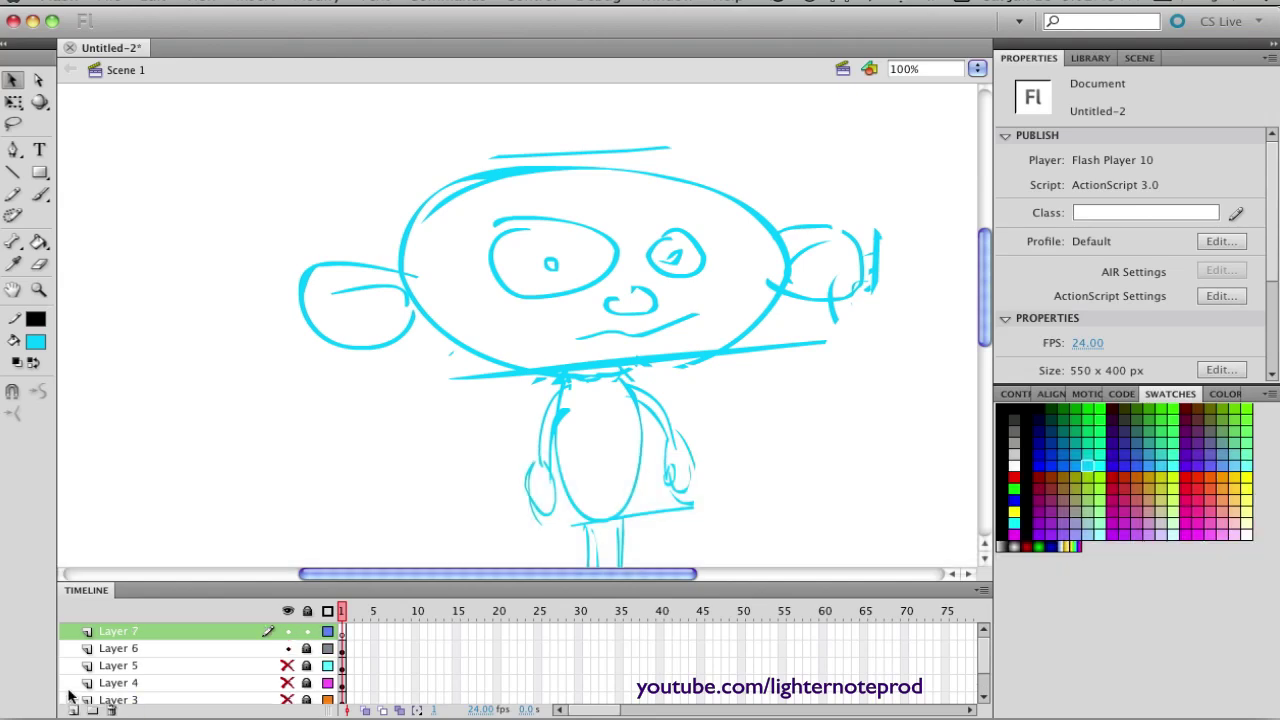
left_click(36, 342)
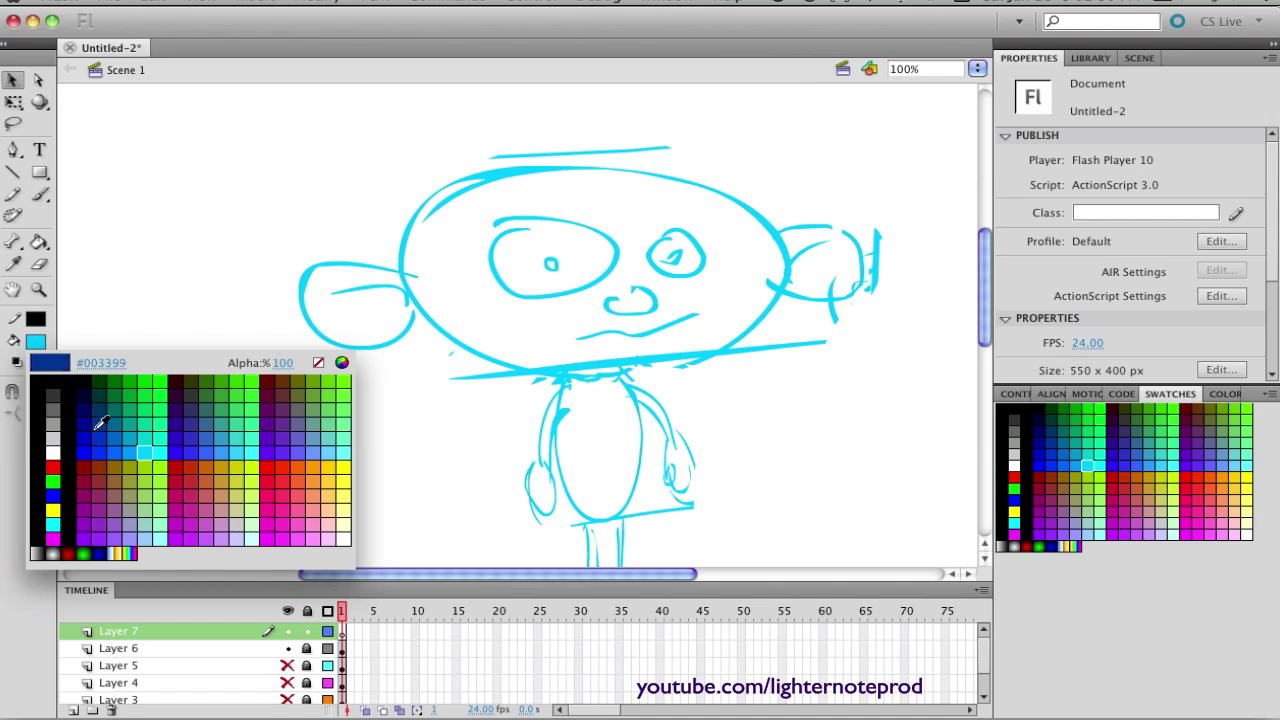
left_click(56, 382)
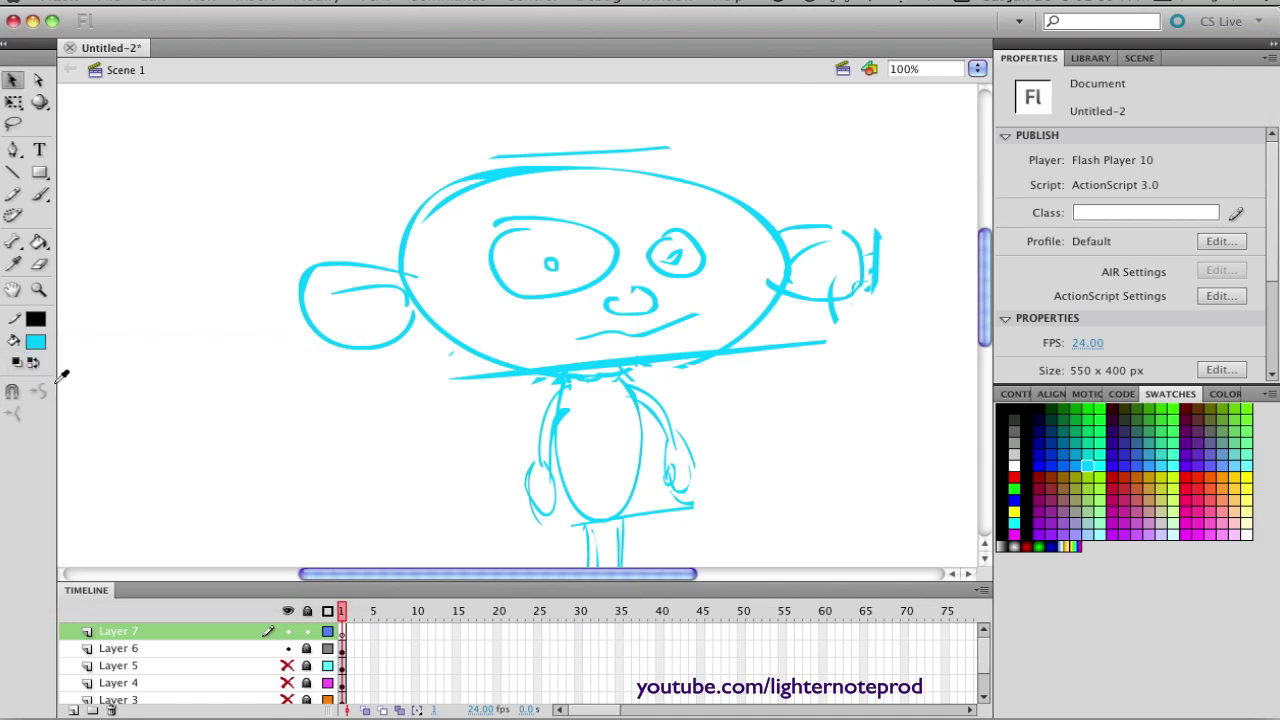
key("b")
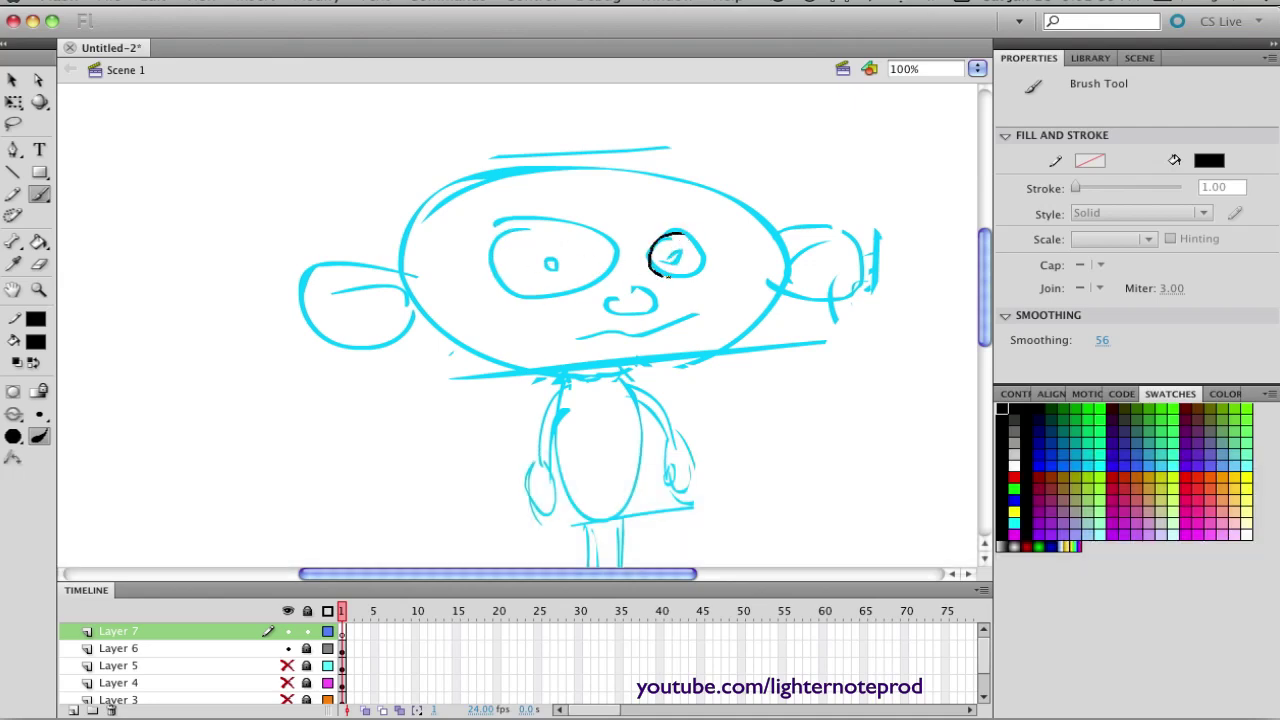
Step: Trace both eyes and the right pupil in black, then hide Layer 6
left_click_drag(694, 238, 672, 233)
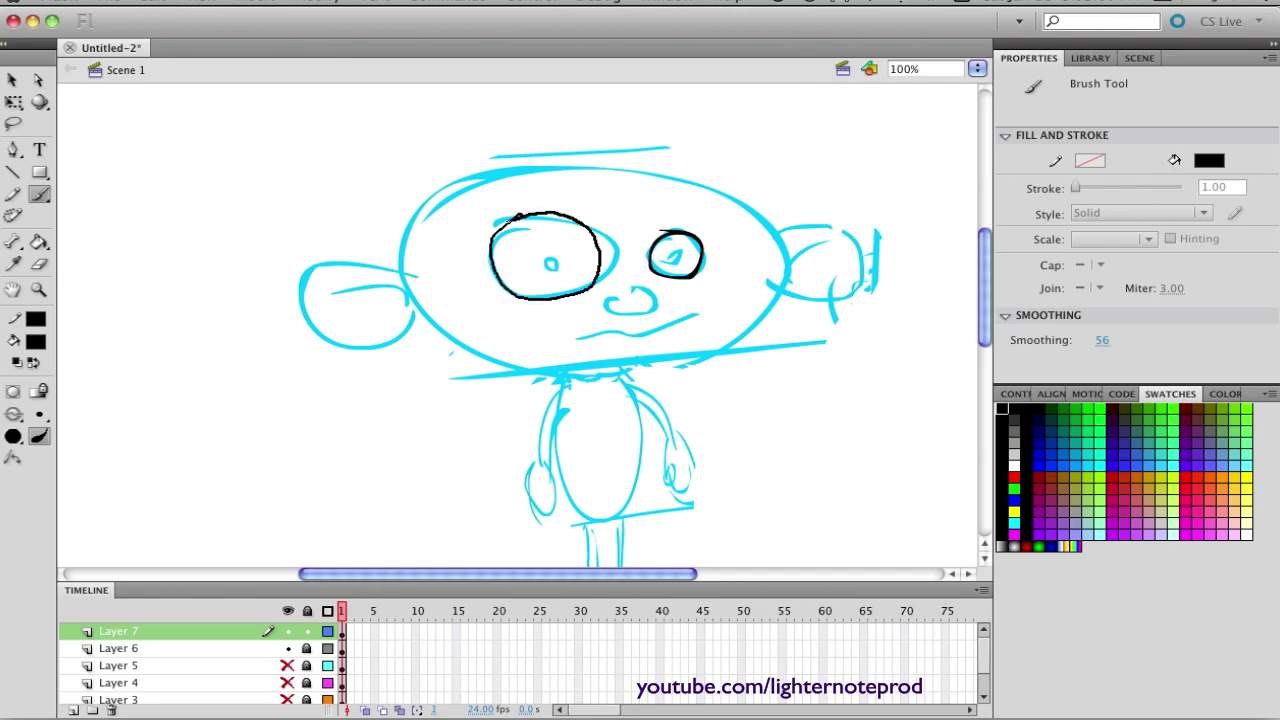
mouse_move(495, 230)
left_mouse_down()
mouse_move(600, 262)
mouse_move(556, 262)
left_mouse_up()
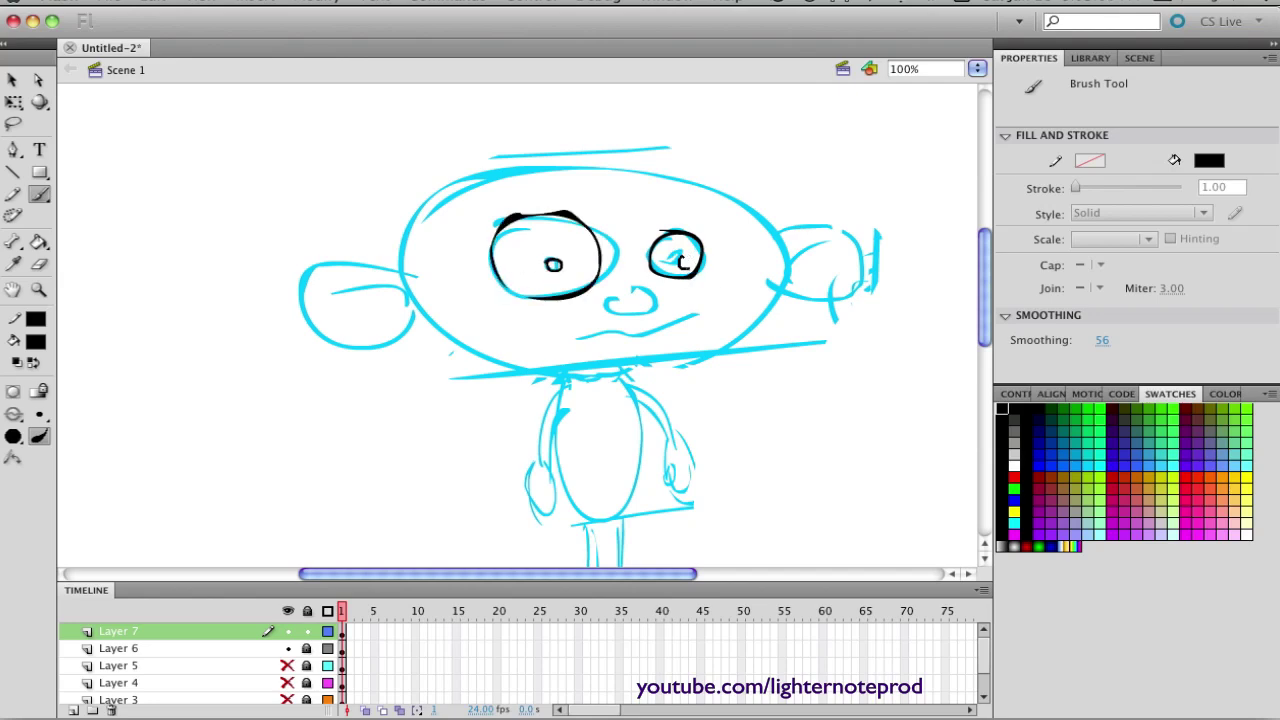
left_click_drag(684, 266, 688, 260)
left_click(287, 648)
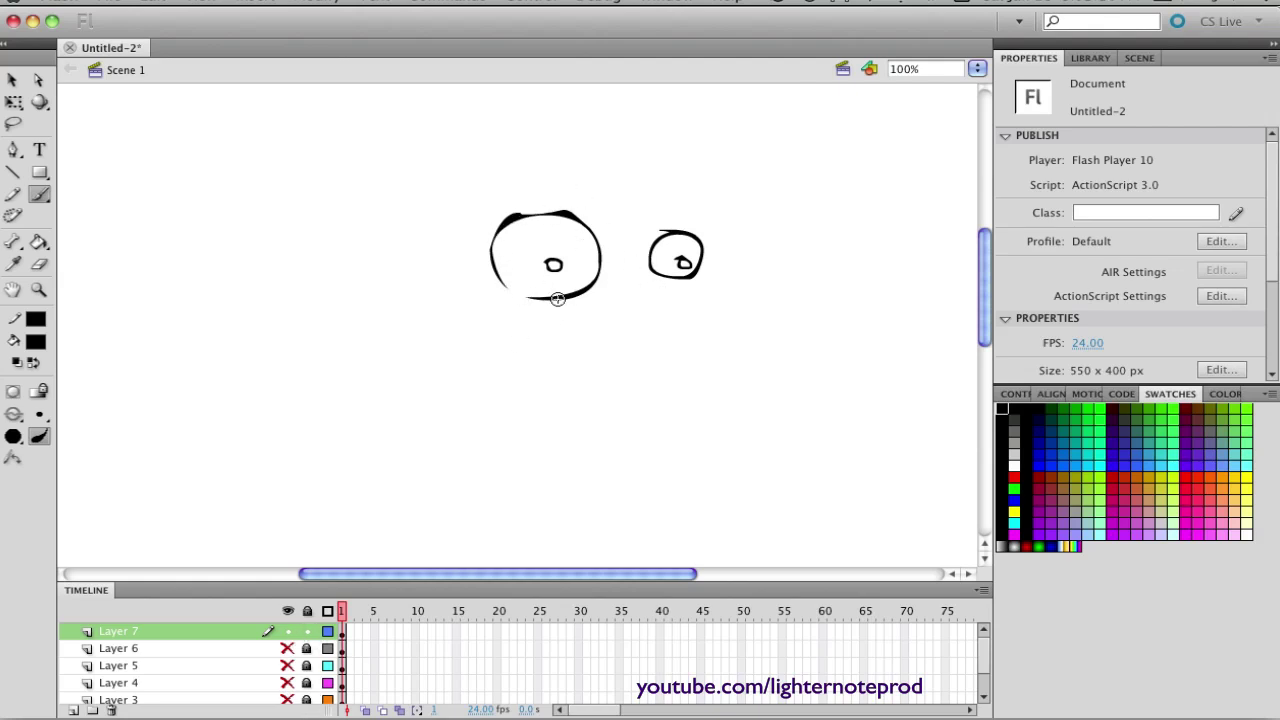
Step: Drag the top-left and top-right of the black left-eye outline into a rounder curve
key("v")
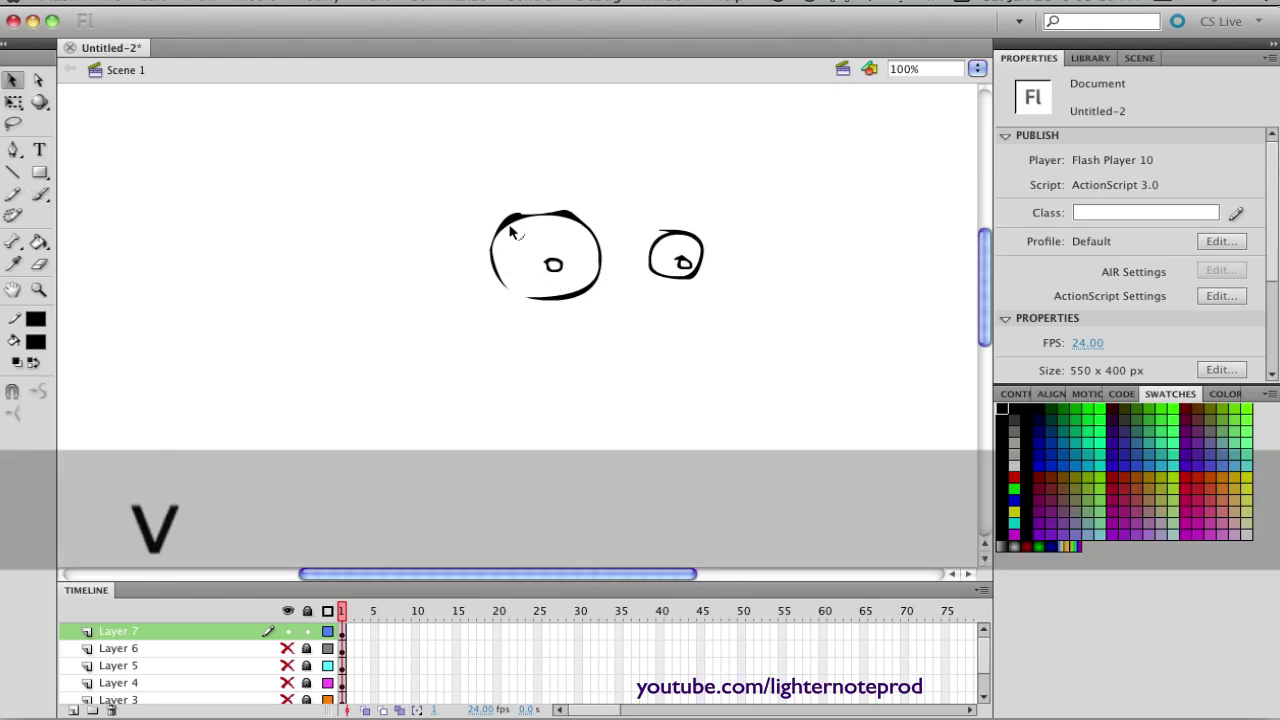
left_click_drag(508, 224, 567, 216)
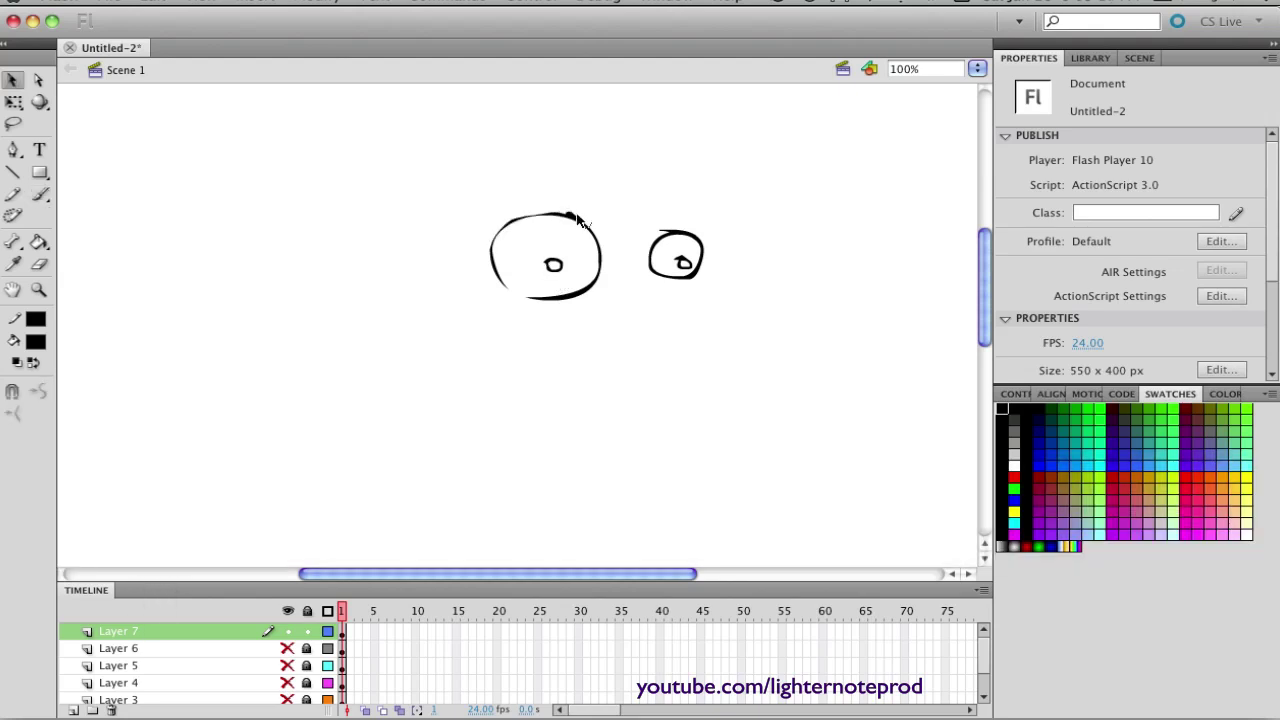
left_click_drag(566, 218, 568, 215)
key("e")
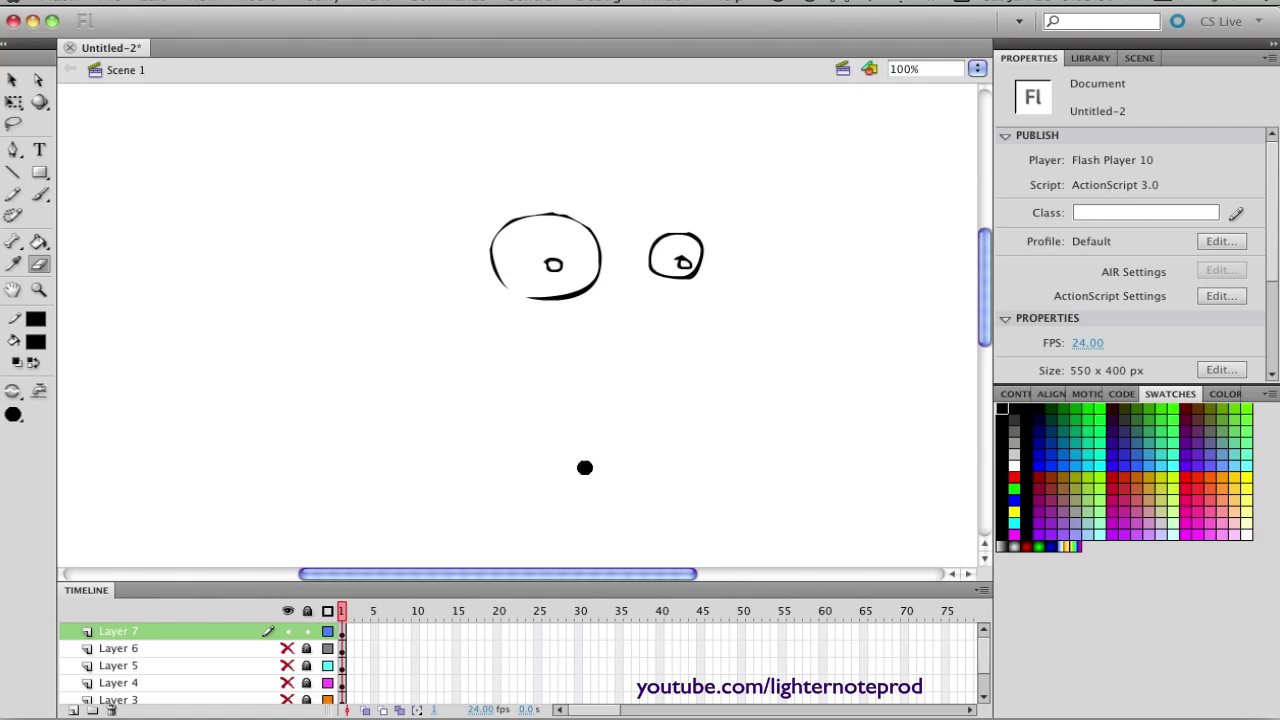
Step: Show Layer 6 again and erase the black left and right eye tracings
left_click(288, 648)
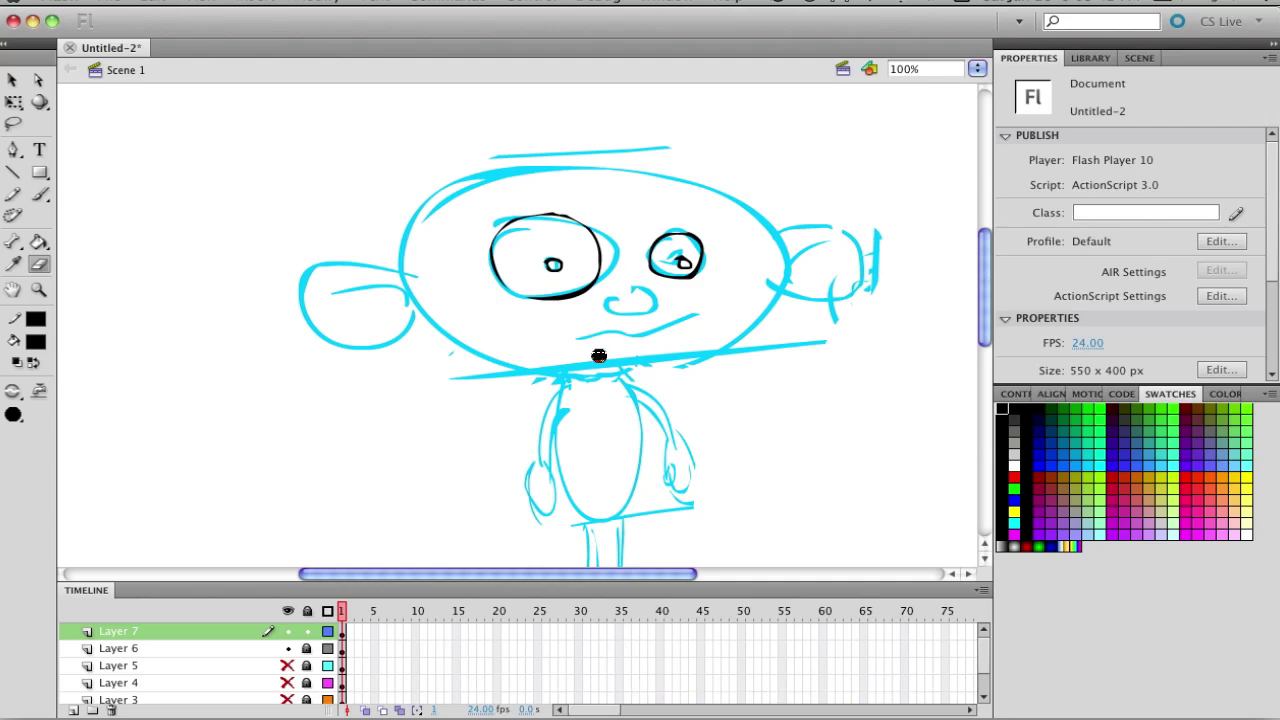
mouse_move(553, 310)
left_mouse_down()
mouse_move(597, 292)
mouse_move(552, 275)
mouse_move(532, 308)
mouse_move(536, 284)
mouse_move(583, 246)
mouse_move(579, 226)
mouse_move(496, 244)
mouse_move(511, 217)
mouse_move(594, 280)
mouse_move(495, 280)
left_mouse_up()
mouse_move(720, 245)
left_mouse_down()
mouse_move(695, 269)
mouse_move(695, 239)
mouse_move(637, 266)
mouse_move(668, 245)
left_mouse_up()
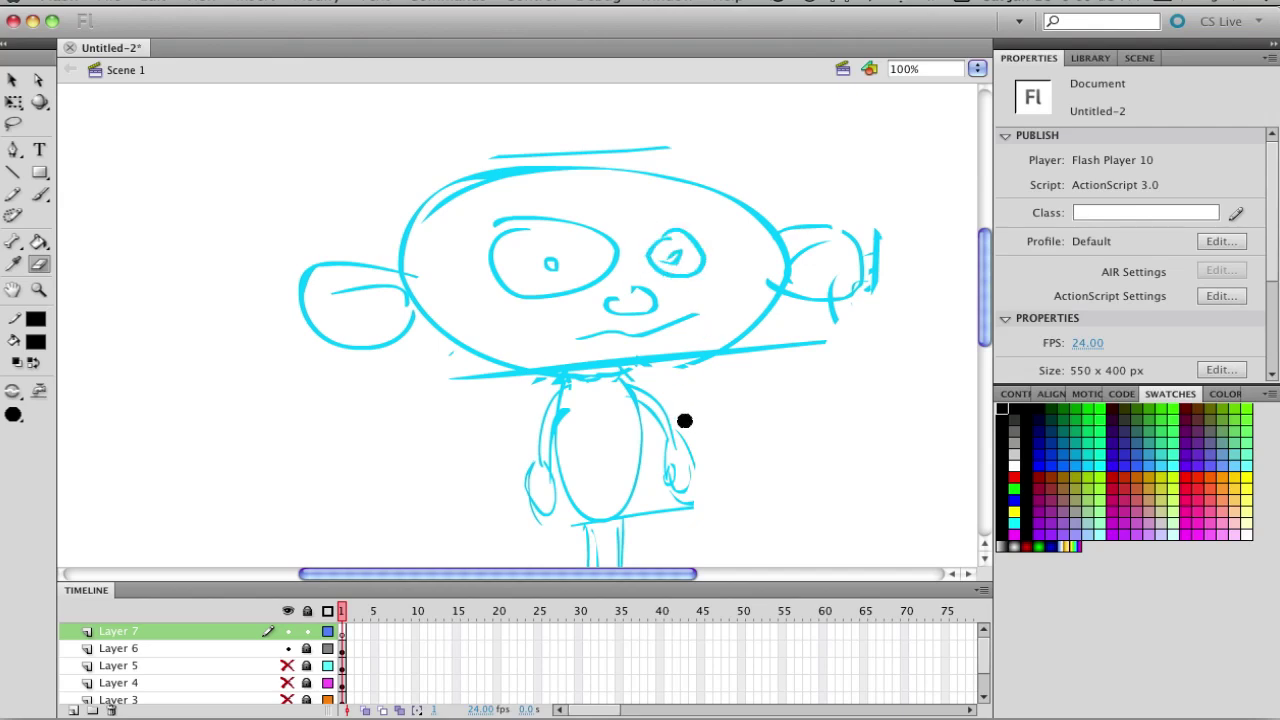
Step: Draw a thick black oval around the left eye and bend its upper-left edge inward
key("o")
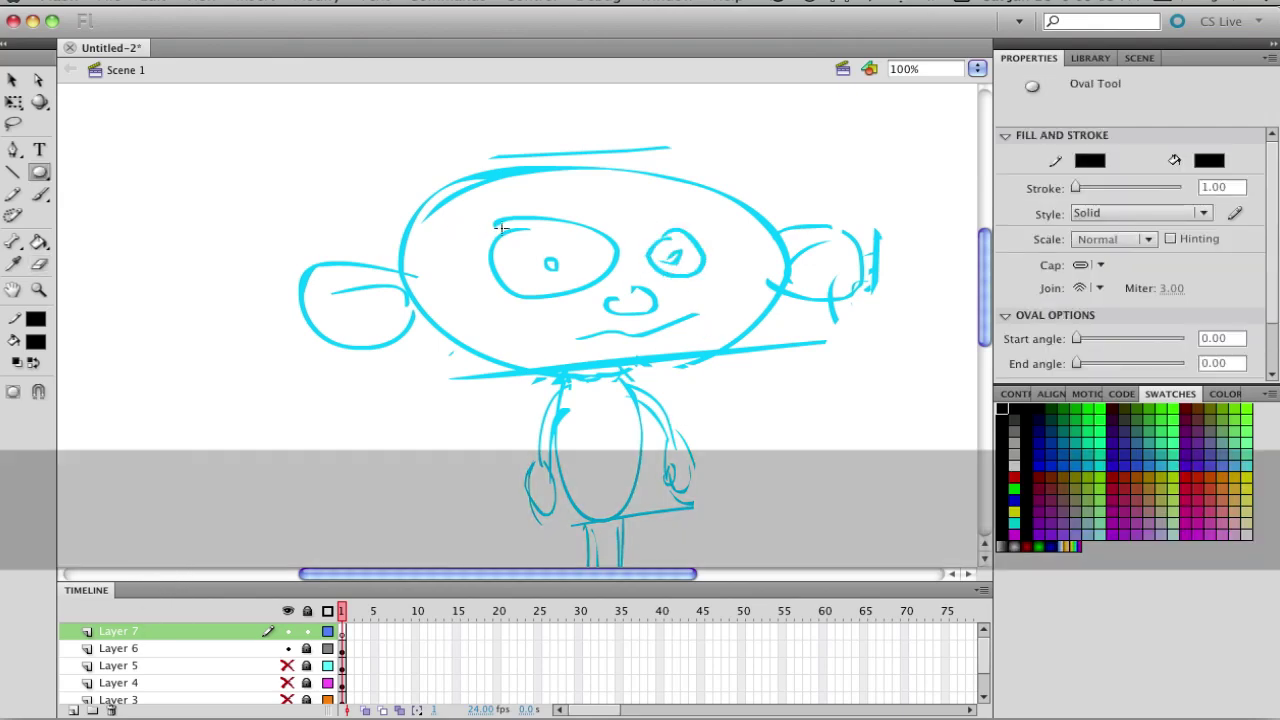
left_click_drag(500, 226, 576, 301)
key("v")
left_click_drag(505, 247, 508, 250)
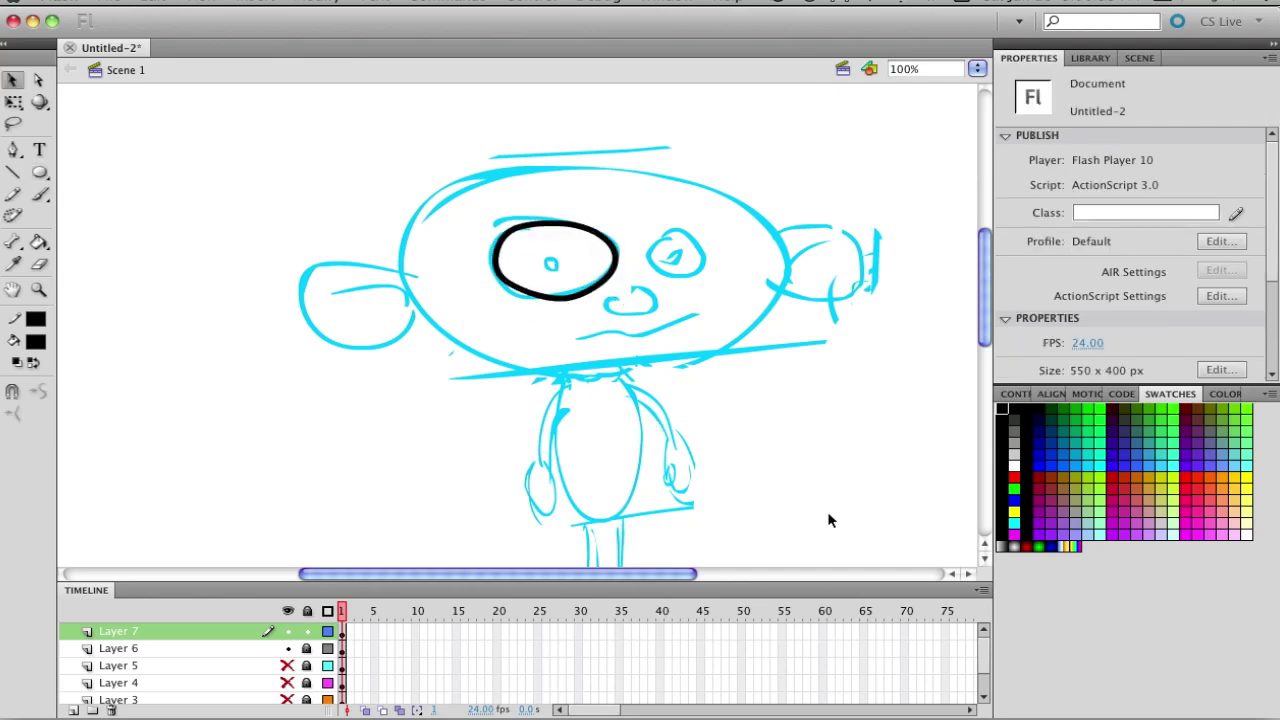